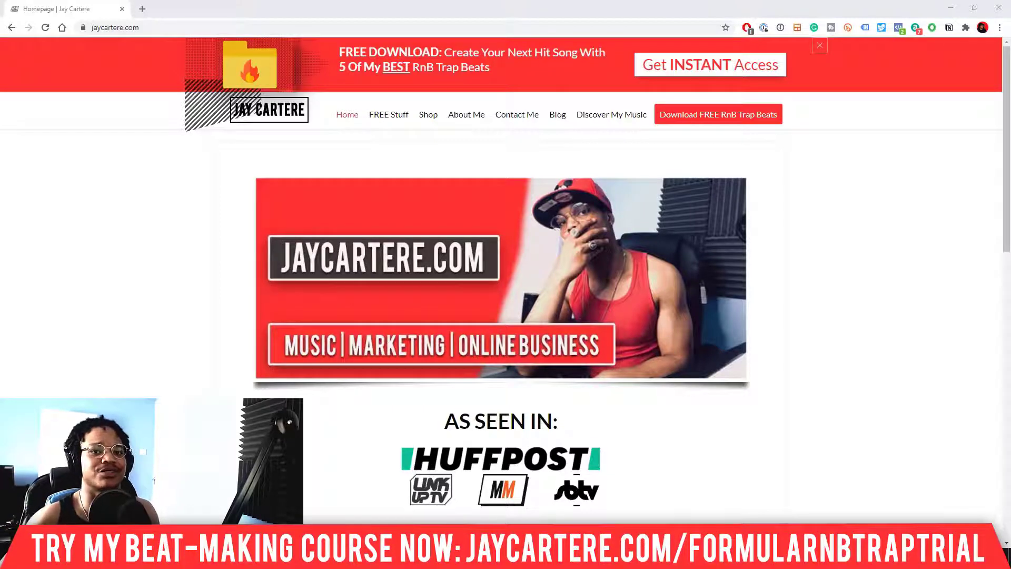
# Switch to FL Studio, move the channel rack up over the playlist and enlarge it to show all channels.
pyautogui.click(952, 11)
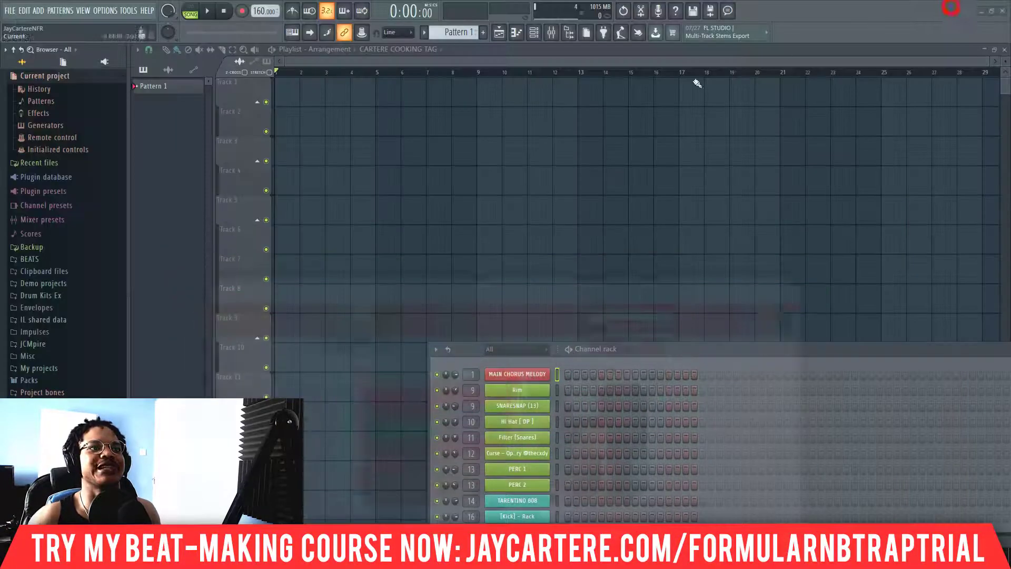
pyautogui.click(691, 346)
pyautogui.moveTo(532, 230); pyautogui.dragTo(516, 158)
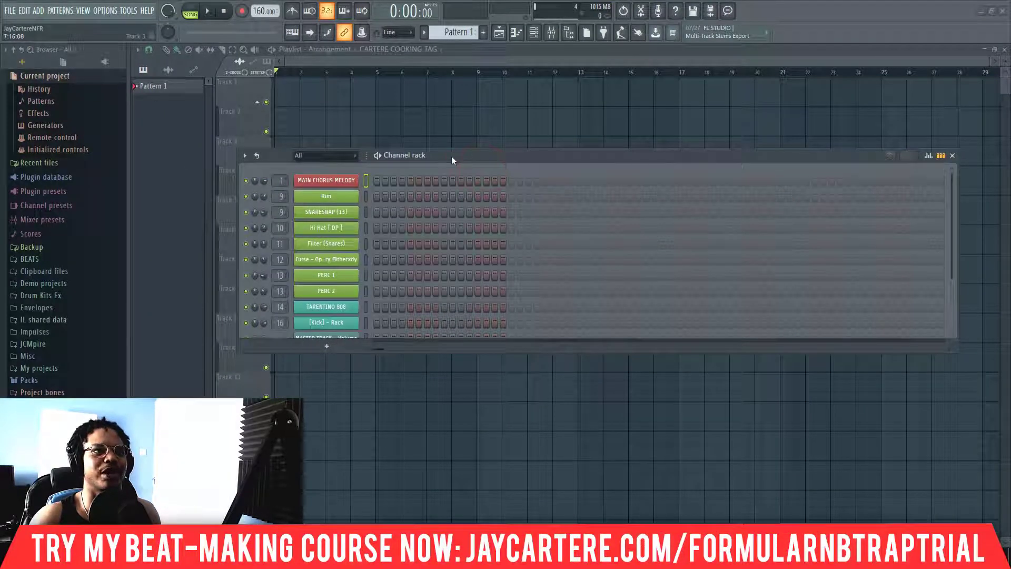
pyautogui.moveTo(451, 155); pyautogui.dragTo(459, 153)
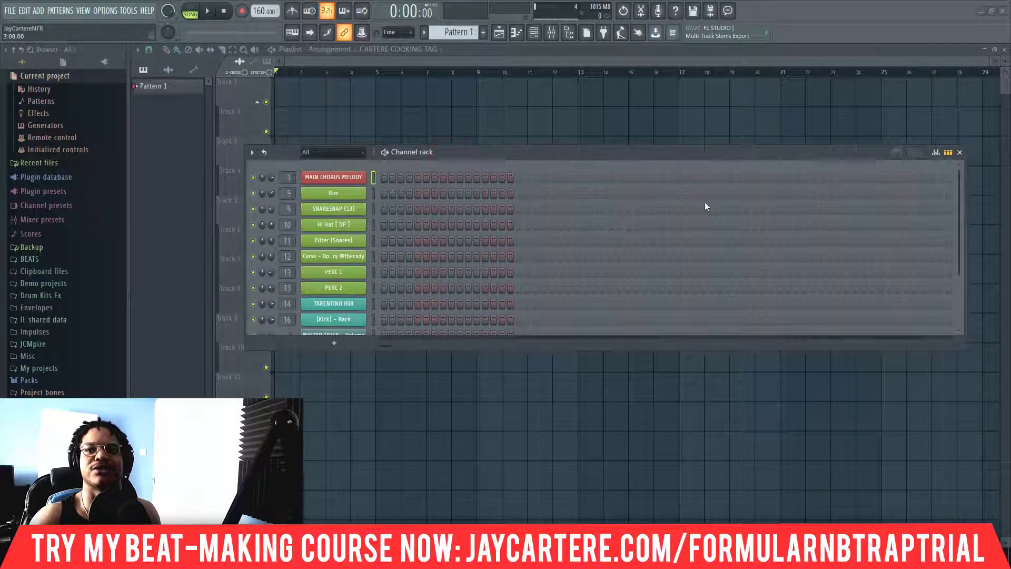
pyautogui.moveTo(483, 154); pyautogui.dragTo(480, 141)
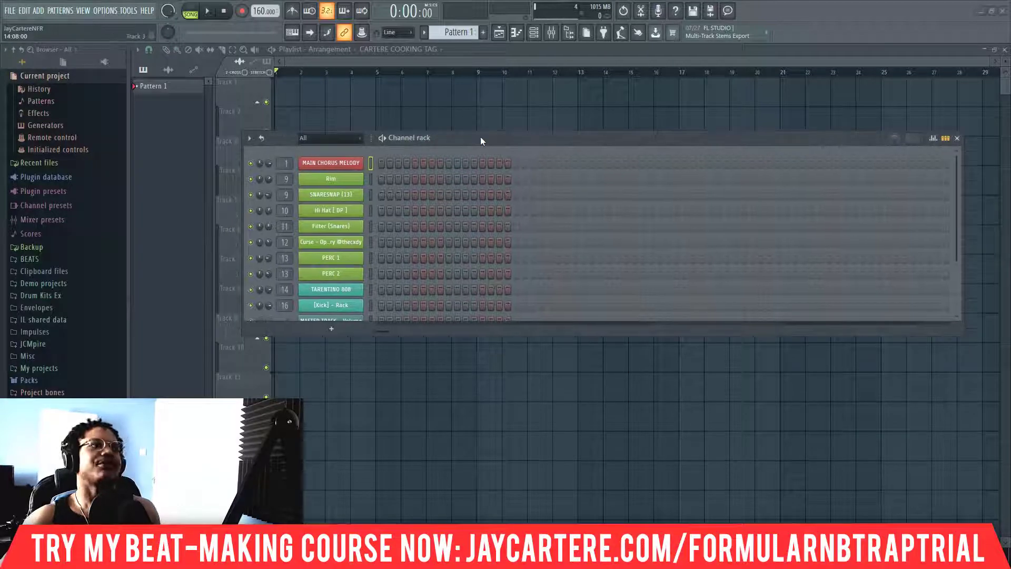
pyautogui.rightClick(362, 167)
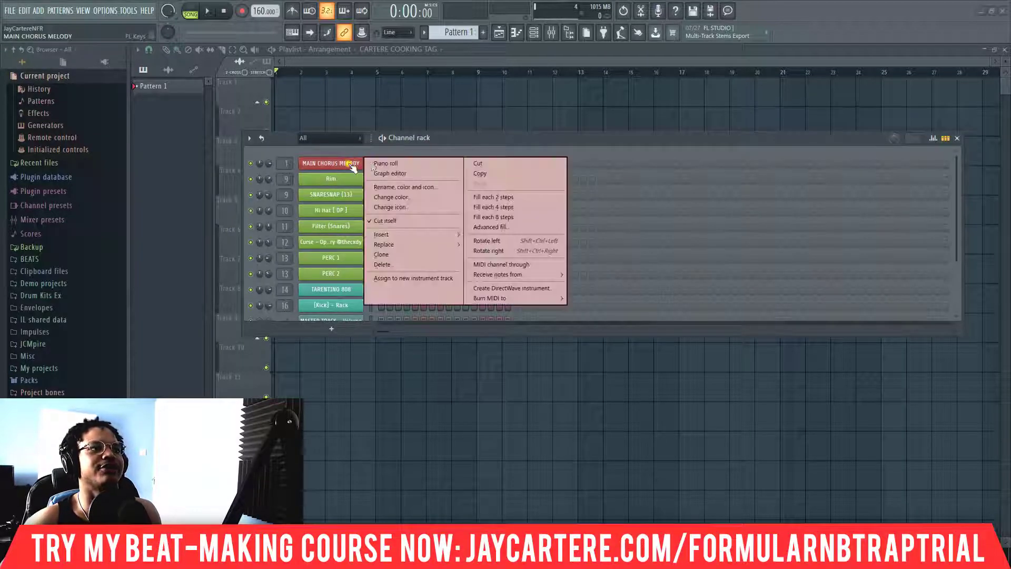
pyautogui.click(438, 138)
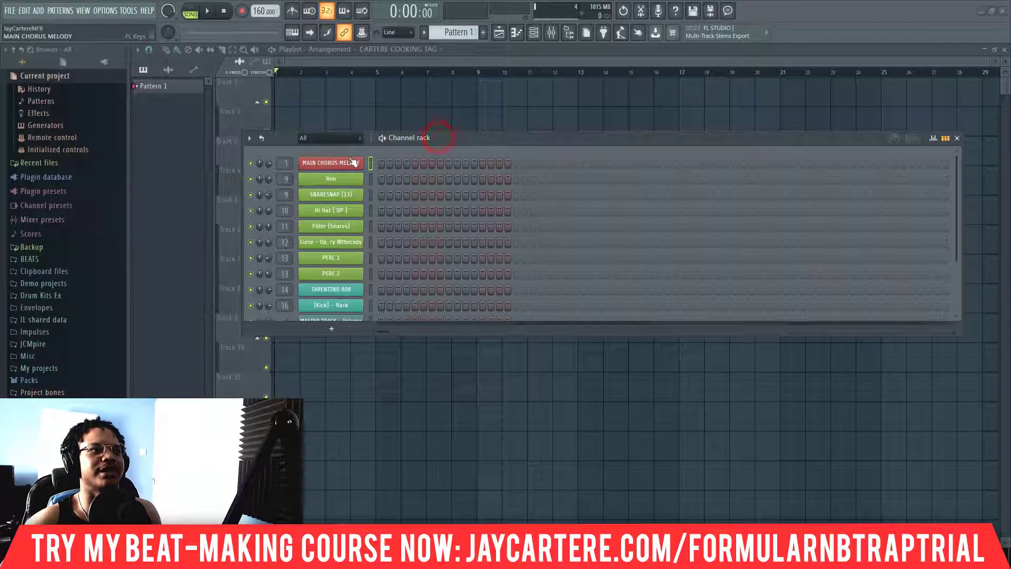
pyautogui.moveTo(405, 336); pyautogui.dragTo(405, 378)
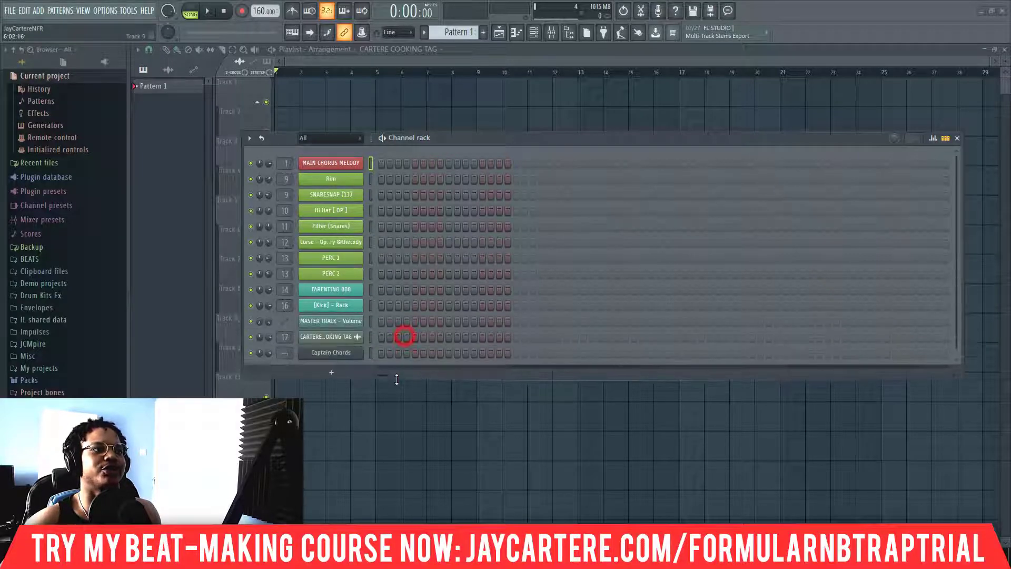
# Open the piano roll for the MAIN CHORUS MELODY channel, reposition its window and fit more than four bars in it.
pyautogui.rightClick(324, 163)
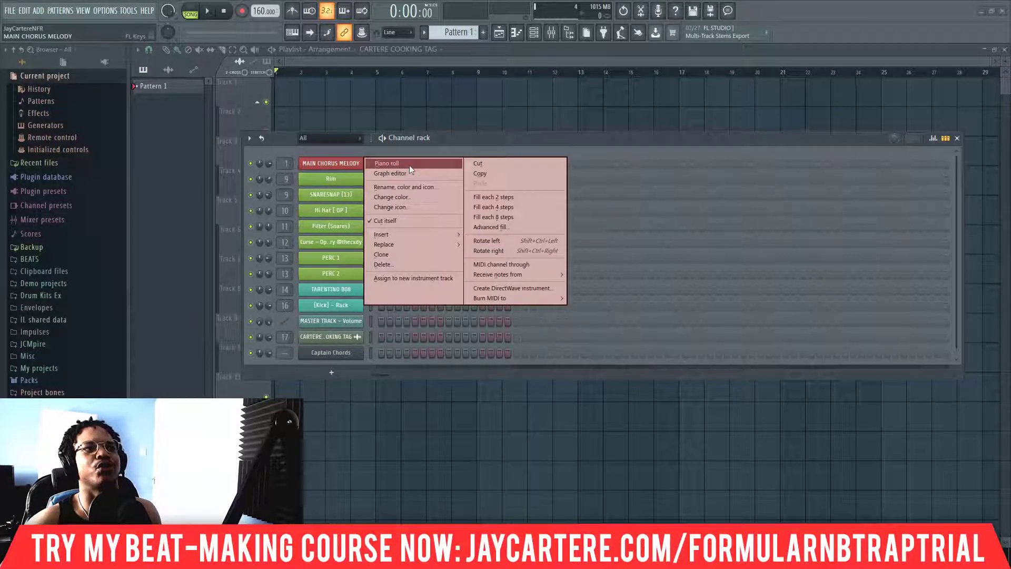
pyautogui.click(400, 165)
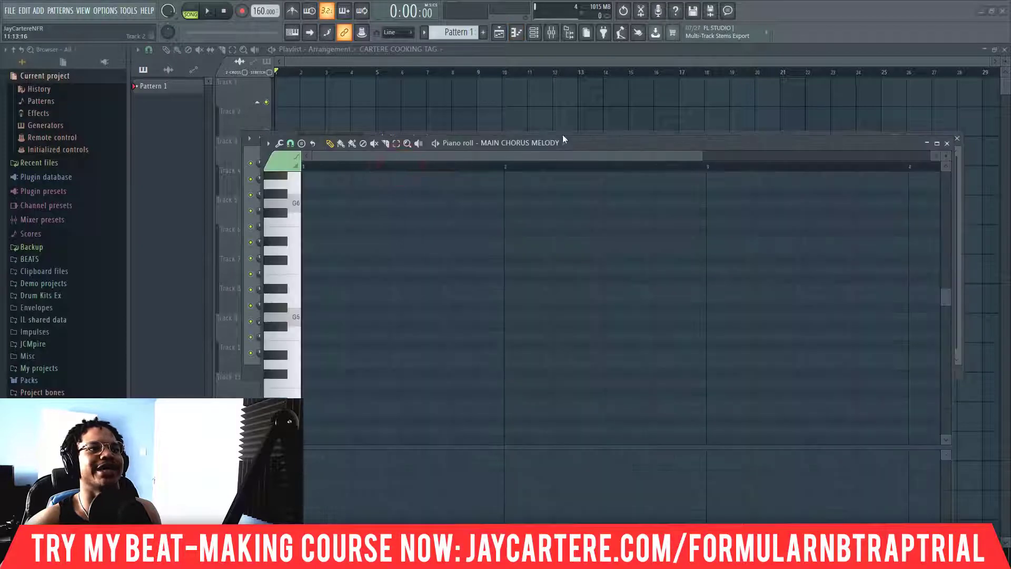
pyautogui.moveTo(576, 150); pyautogui.dragTo(628, 111)
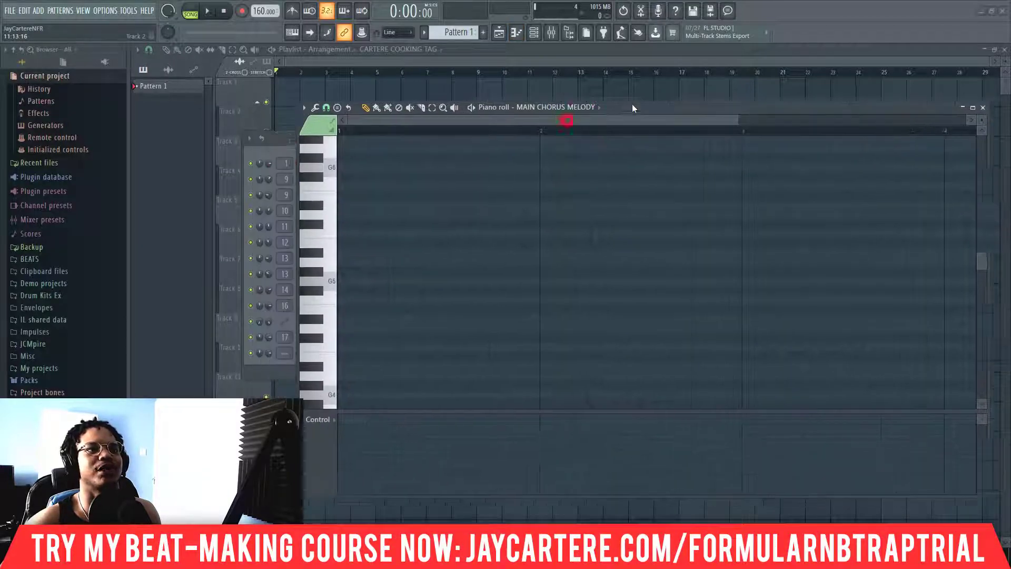
pyautogui.moveTo(751, 117); pyautogui.dragTo(951, 114)
pyautogui.moveTo(806, 104); pyautogui.dragTo(751, 98)
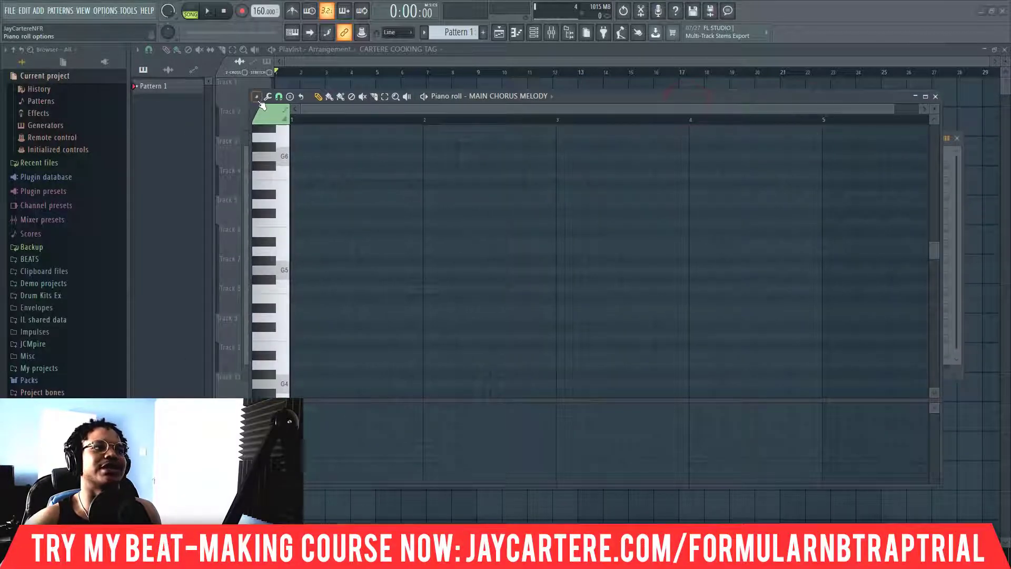
# Examine the piano roll's scale highlighting helper and its root note and scale choices.
pyautogui.click(257, 97)
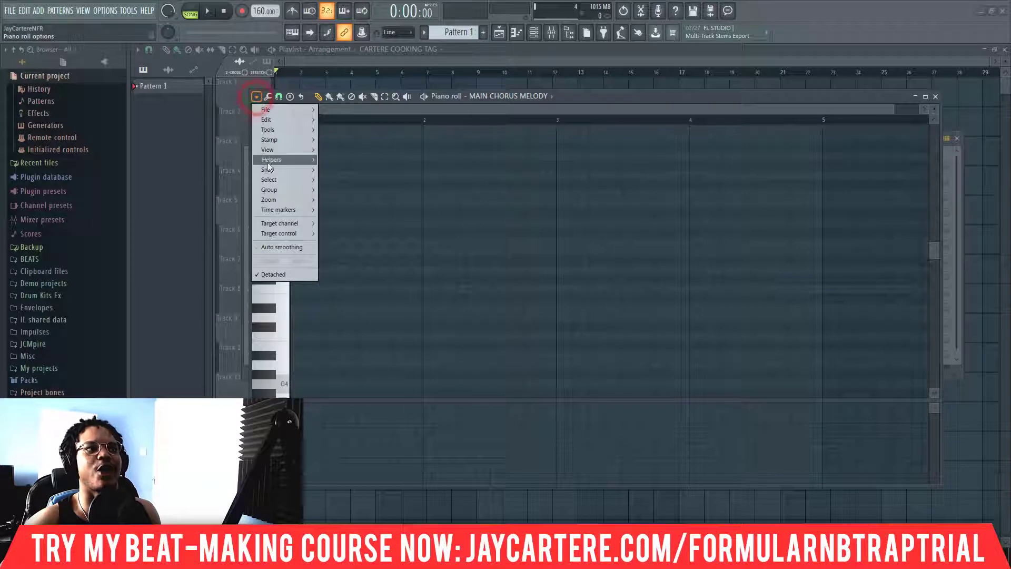
pyautogui.moveTo(269, 161)
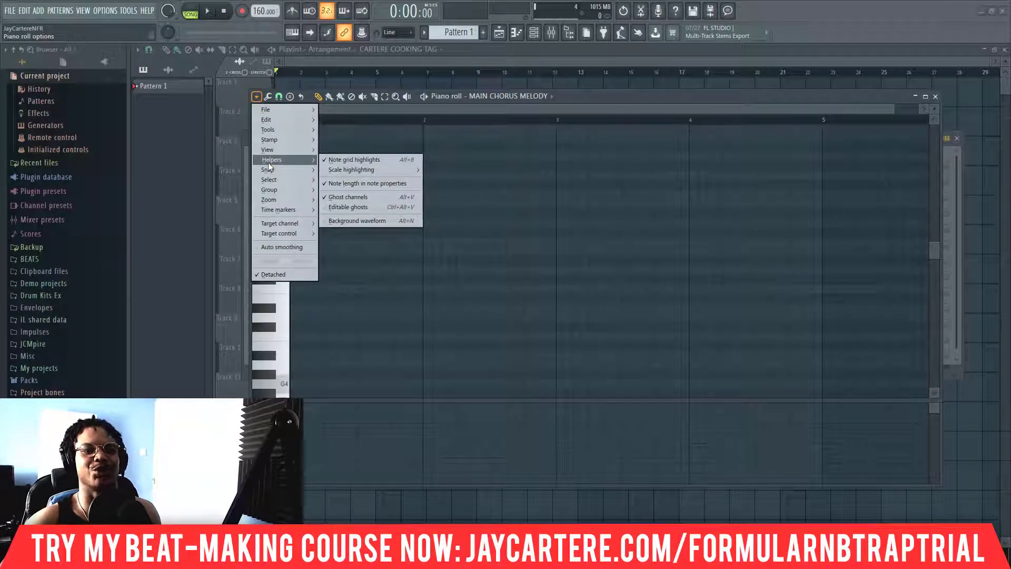
pyautogui.click(257, 97)
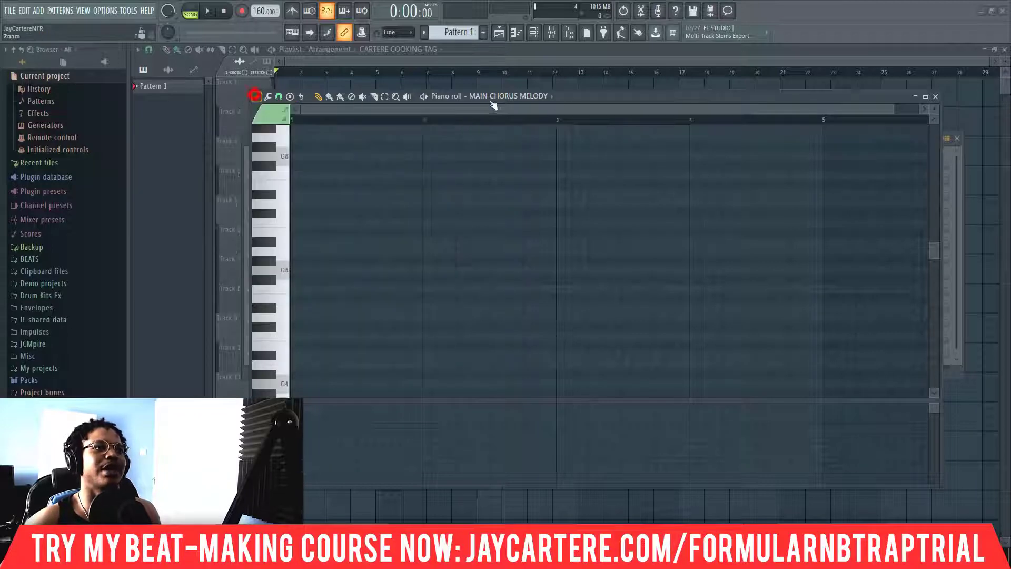
pyautogui.moveTo(588, 99); pyautogui.dragTo(692, 83)
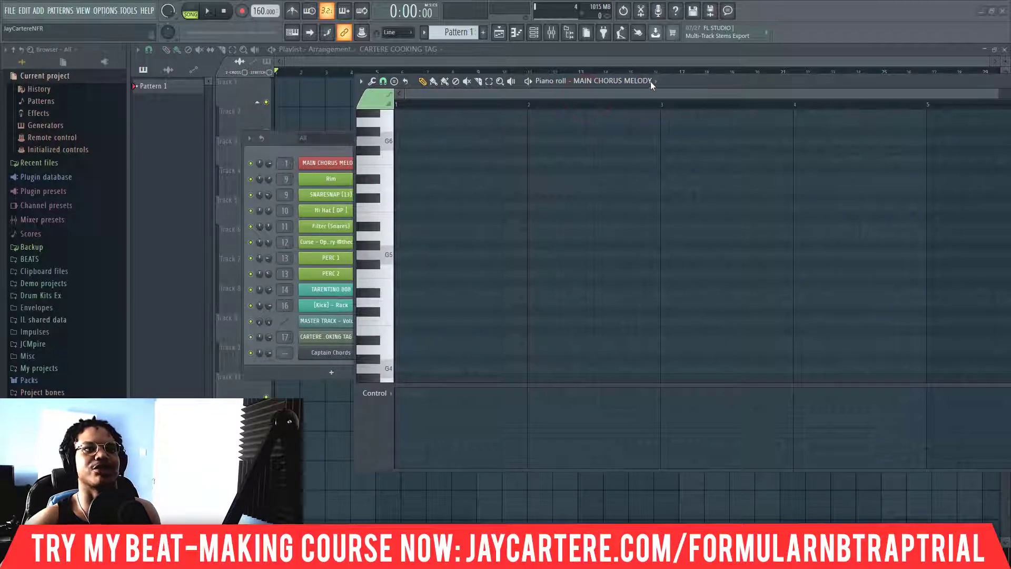
pyautogui.click(362, 82)
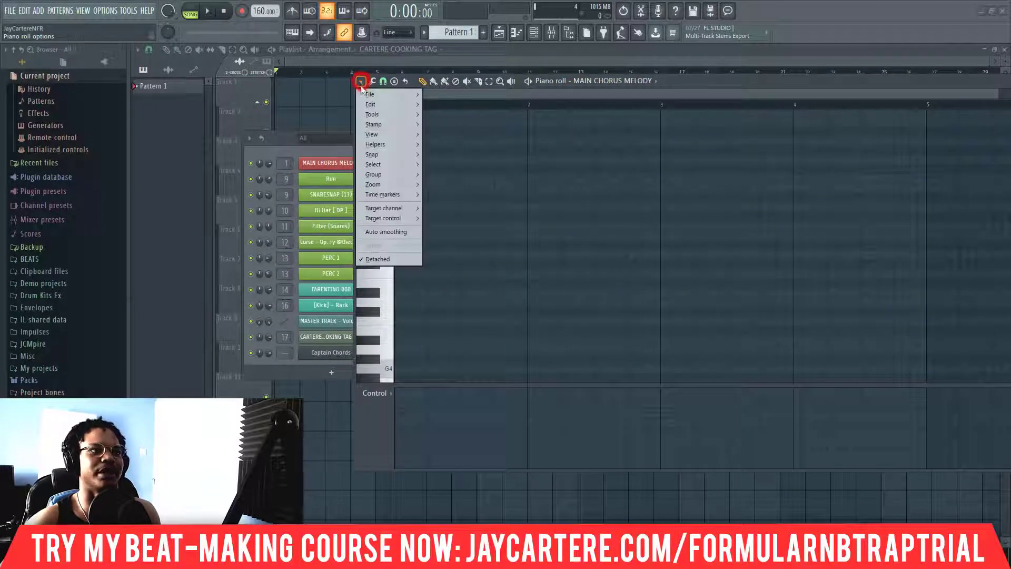
pyautogui.moveTo(383, 143)
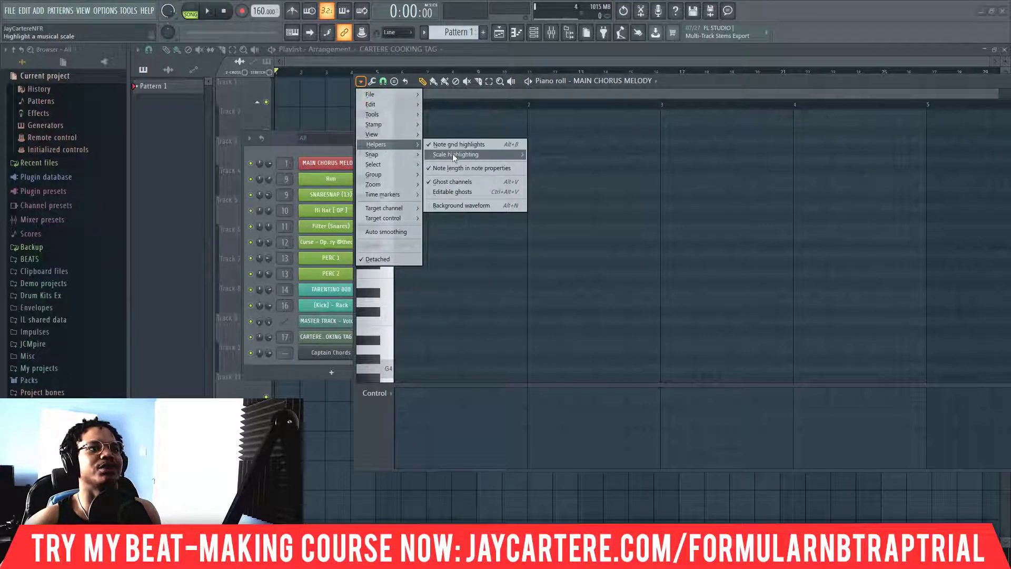
pyautogui.moveTo(453, 154)
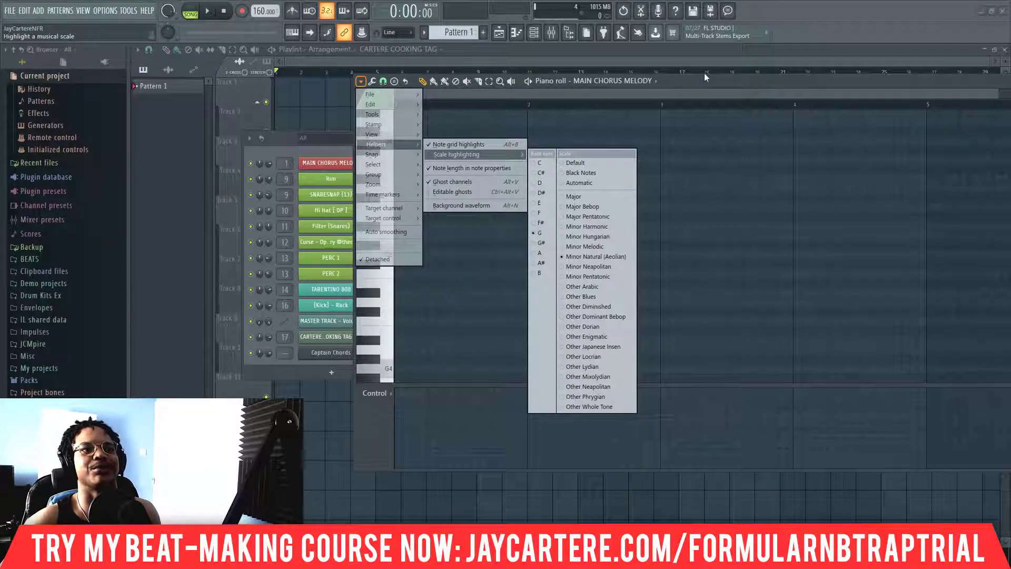
pyautogui.click(691, 84)
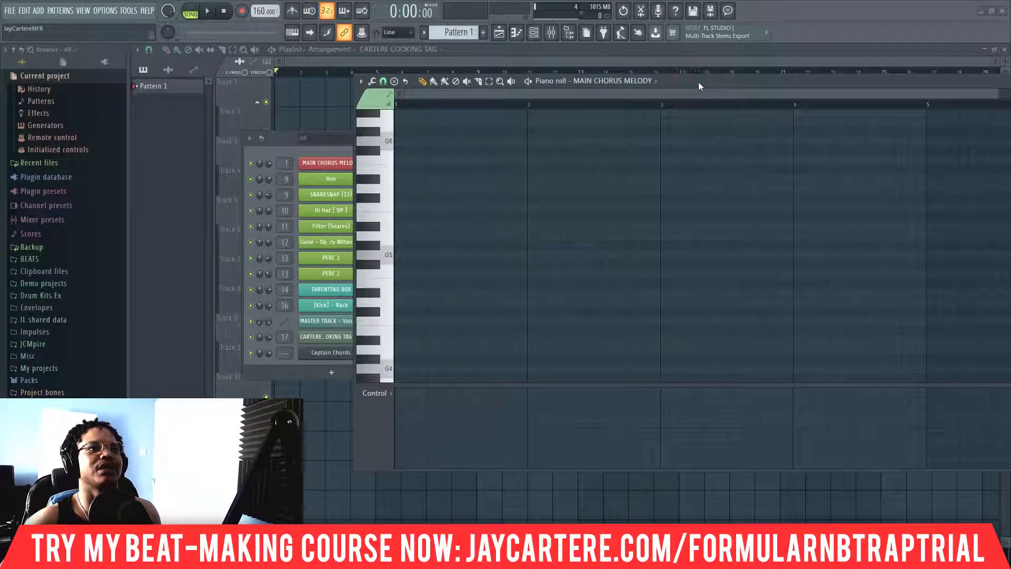
pyautogui.moveTo(698, 83); pyautogui.dragTo(678, 72)
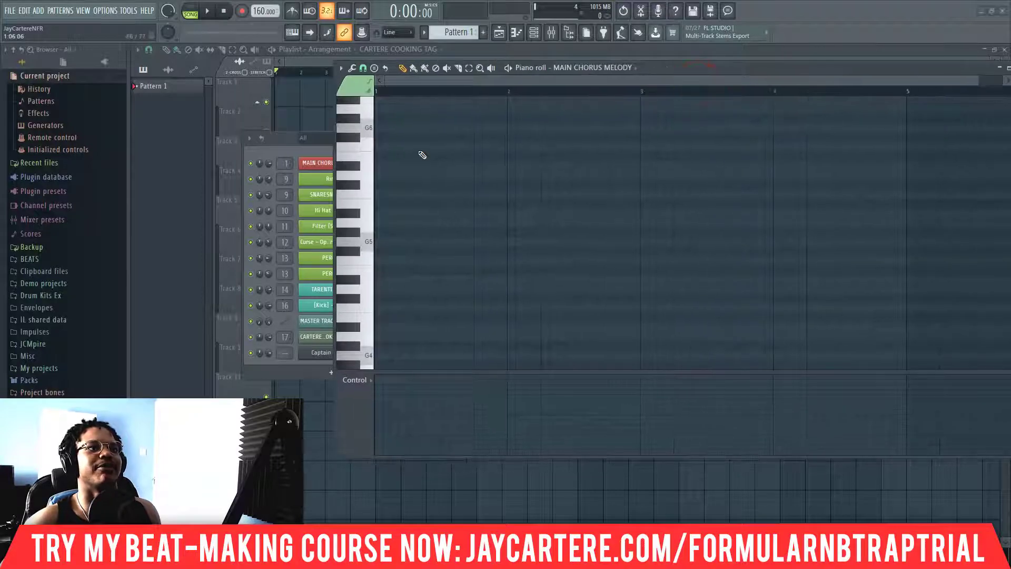
pyautogui.scroll(3, 418, 174)
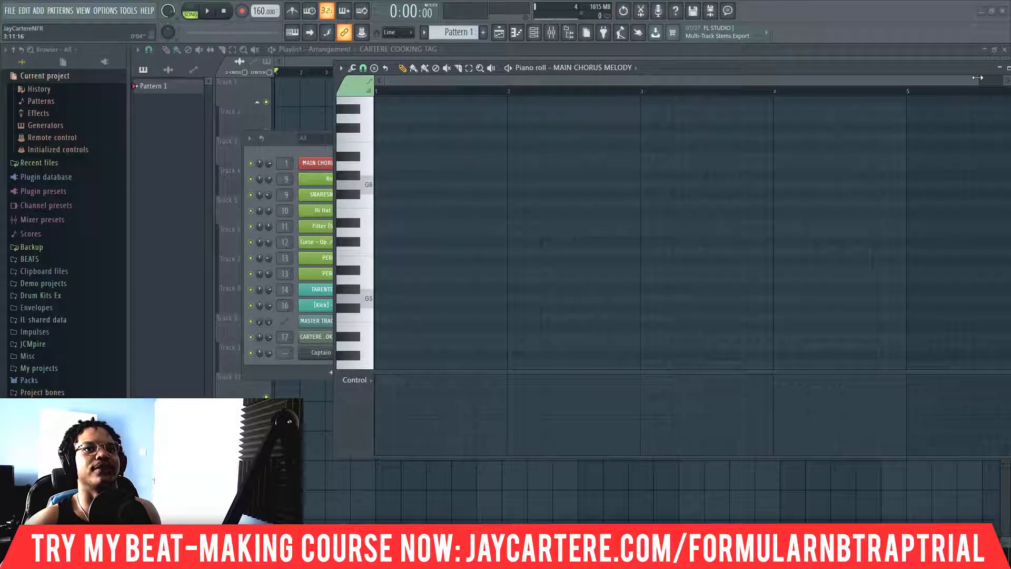
pyautogui.moveTo(977, 80); pyautogui.dragTo(1003, 80)
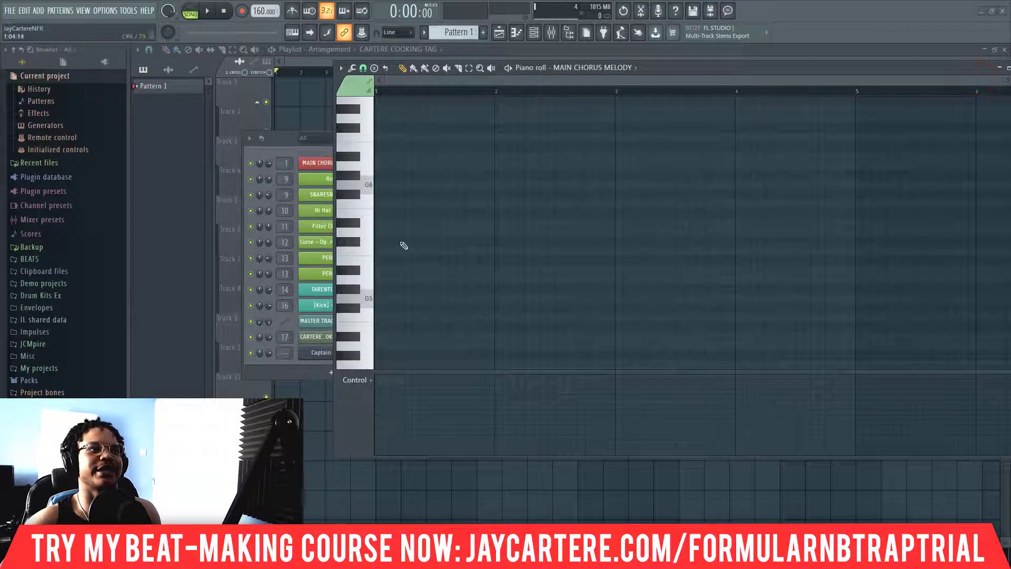
pyautogui.scroll(2, 393, 208)
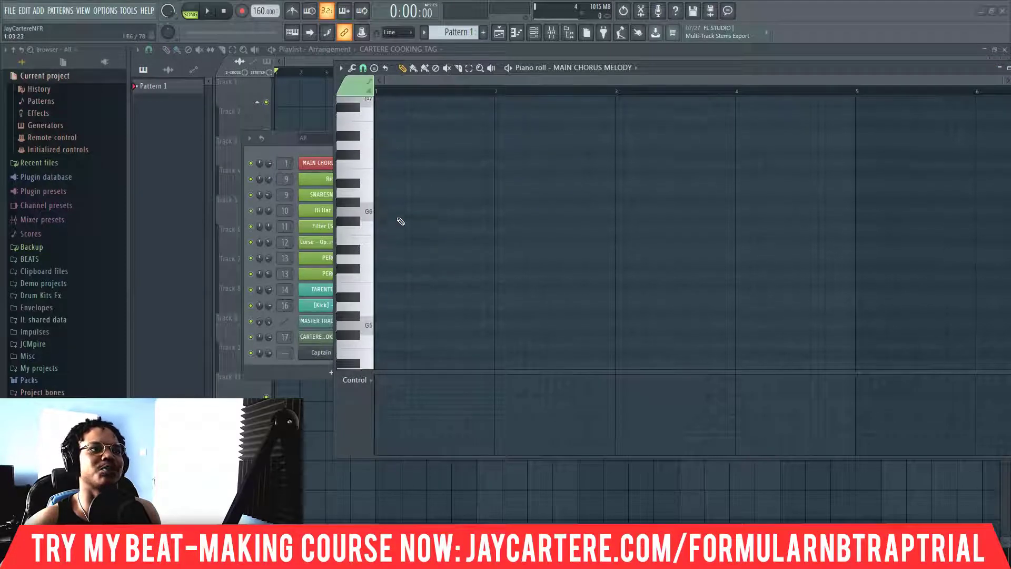
pyautogui.click(416, 184)
pyautogui.rightClick(416, 183)
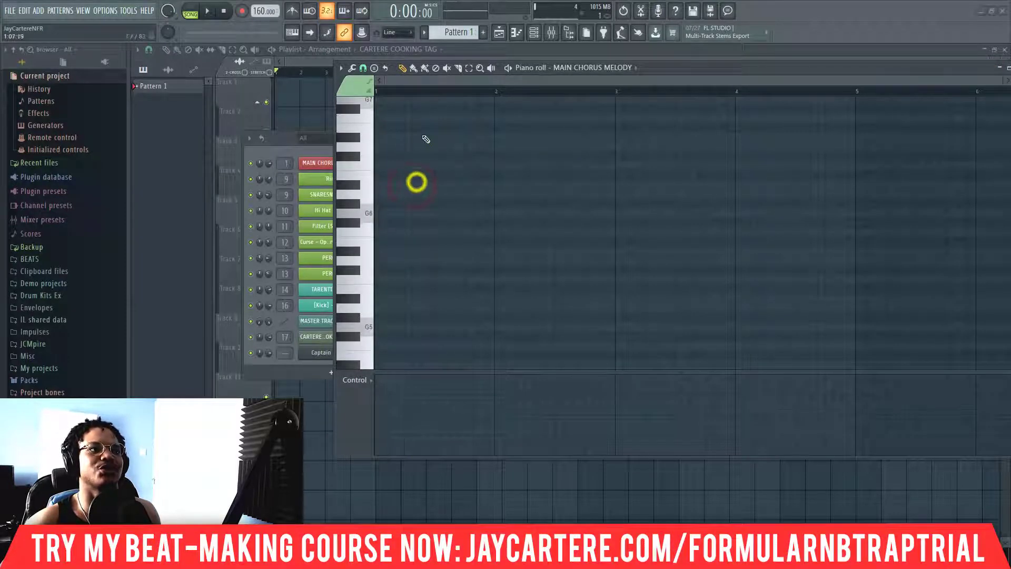
pyautogui.scroll(-6, 474, 316)
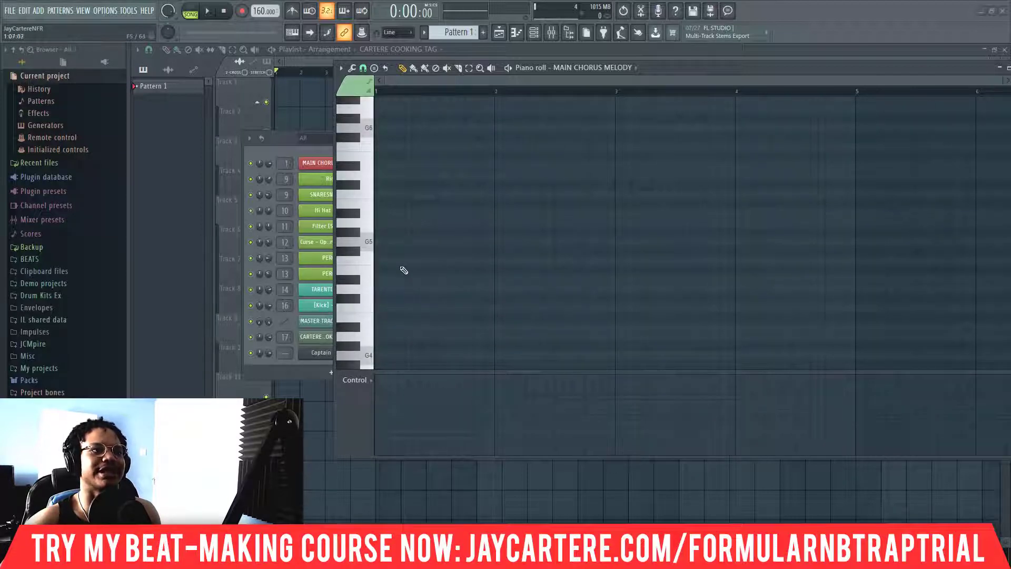
pyautogui.click(413, 260)
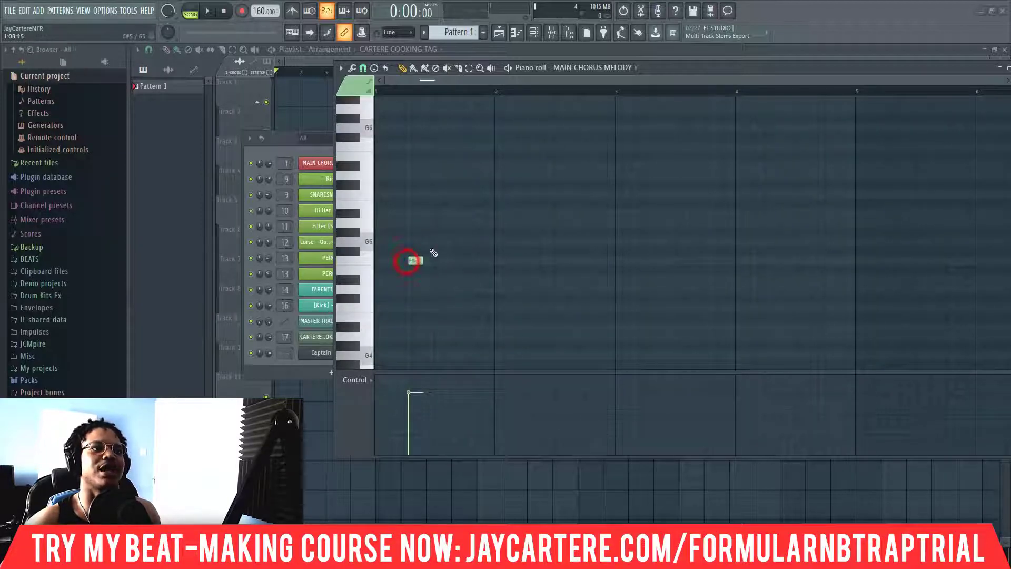
pyautogui.click(433, 252)
pyautogui.rightClick(434, 251)
pyautogui.rightClick(415, 260)
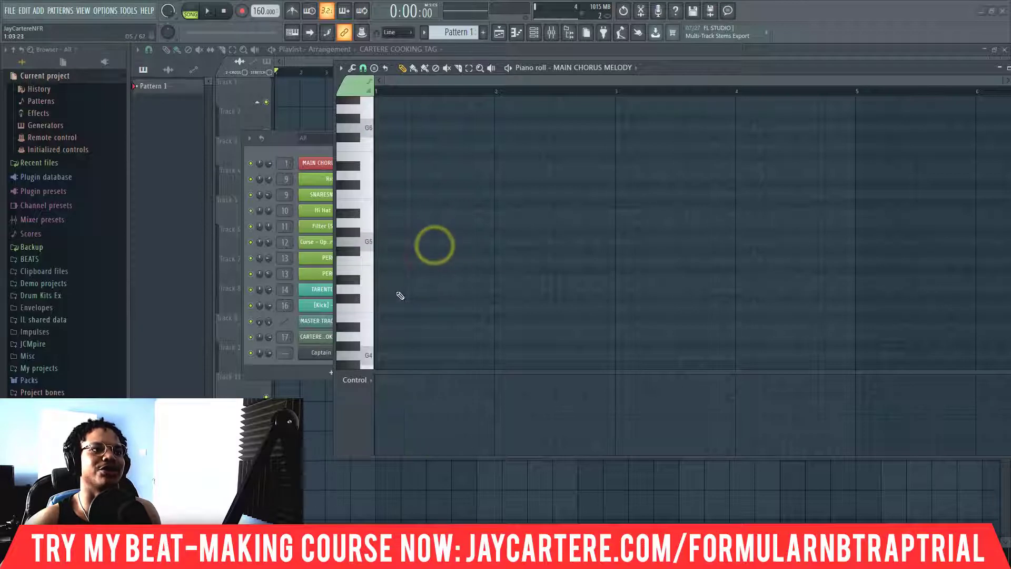
# Place single notes C4, D4, G4 and D#4 at the starts of bars 1 to 4, and play them in pattern mode.
pyautogui.scroll(-6, 390, 287)
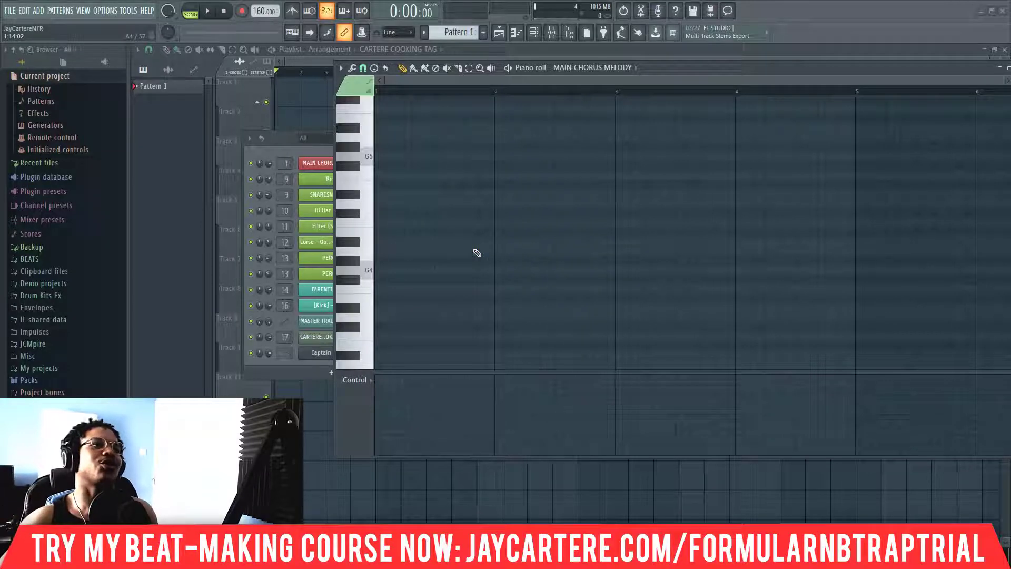
pyautogui.click(370, 270)
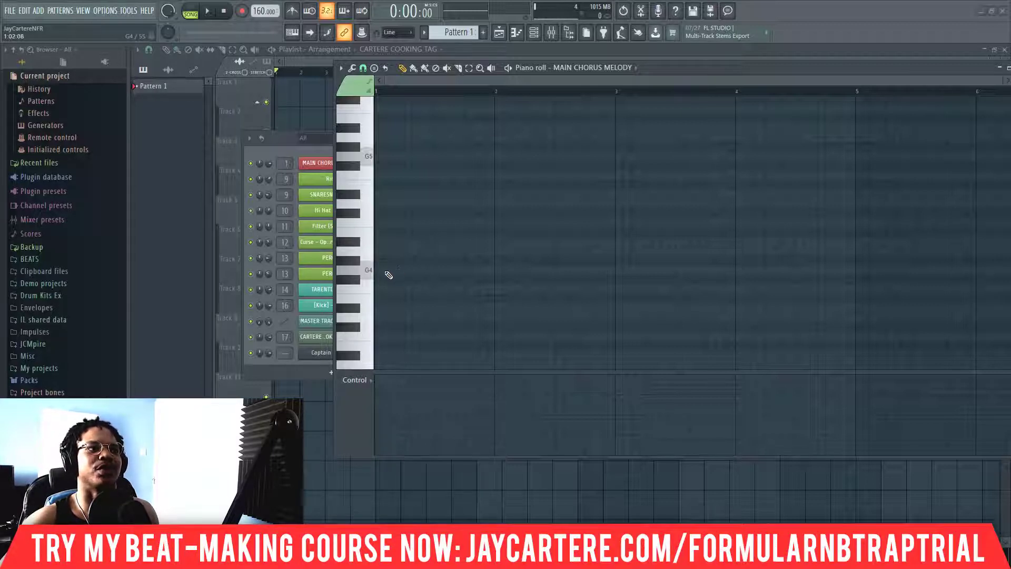
pyautogui.click(388, 274)
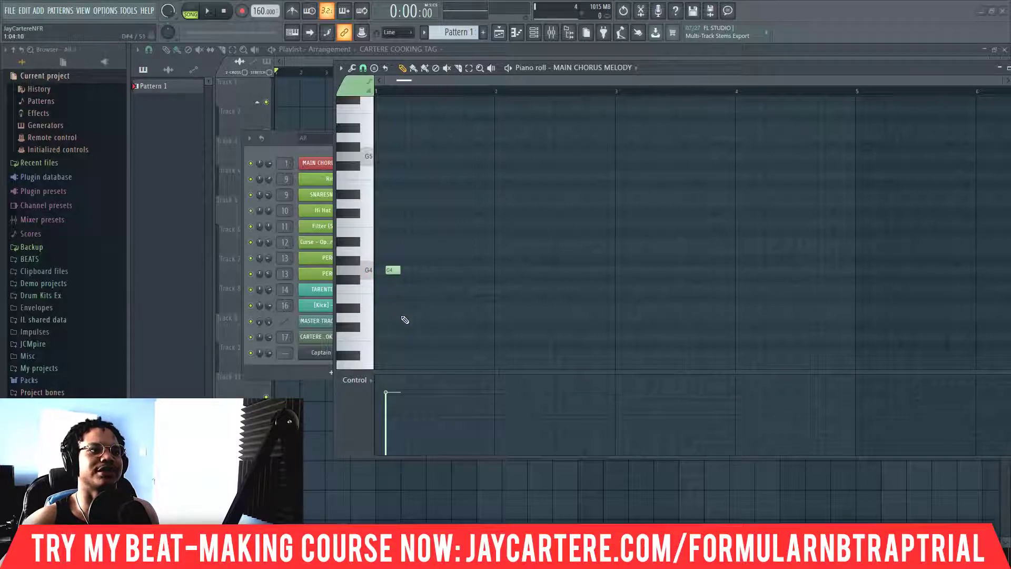
pyautogui.click(392, 337)
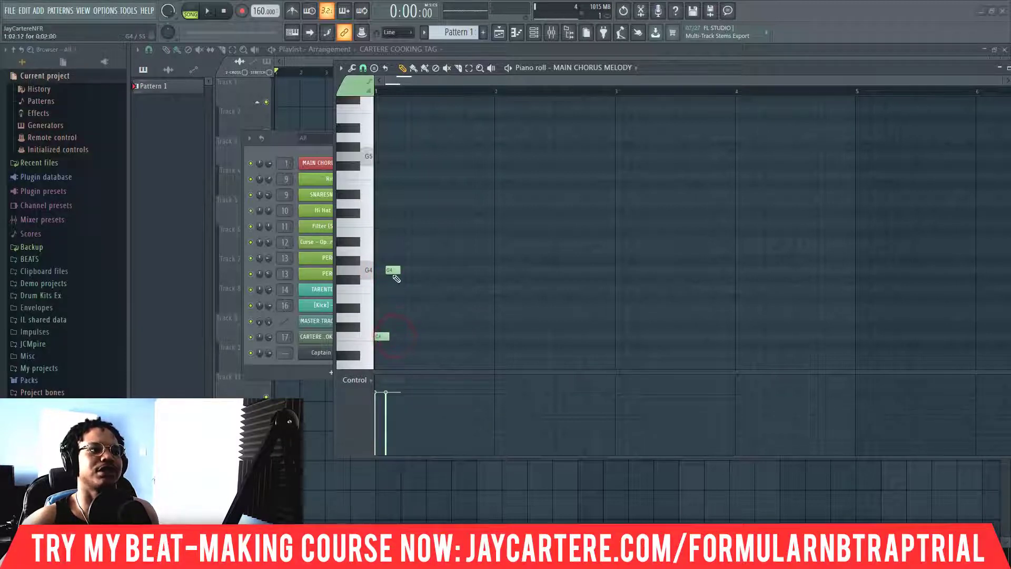
pyautogui.rightClick(392, 274)
pyautogui.click(495, 318)
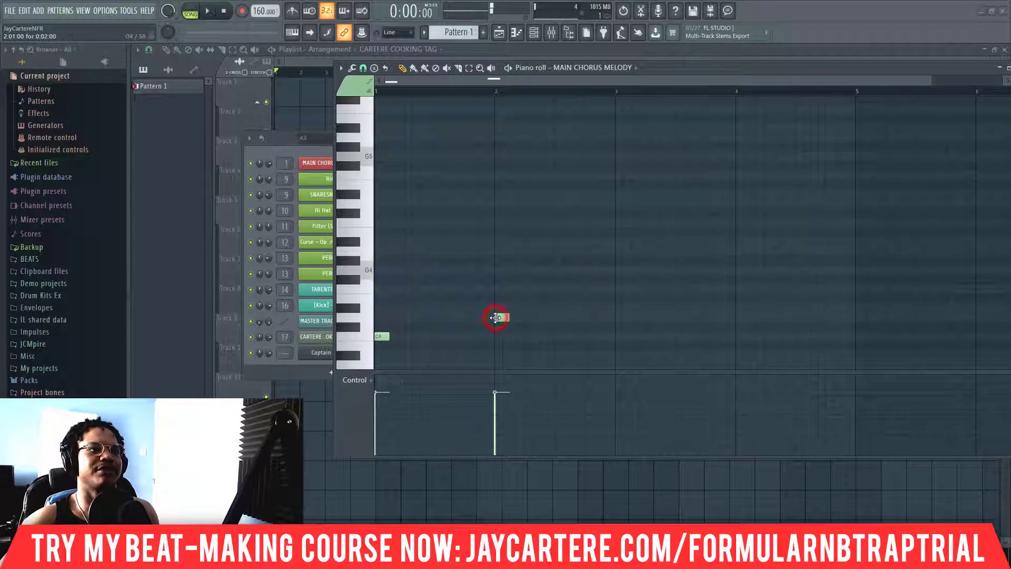
pyautogui.click(617, 271)
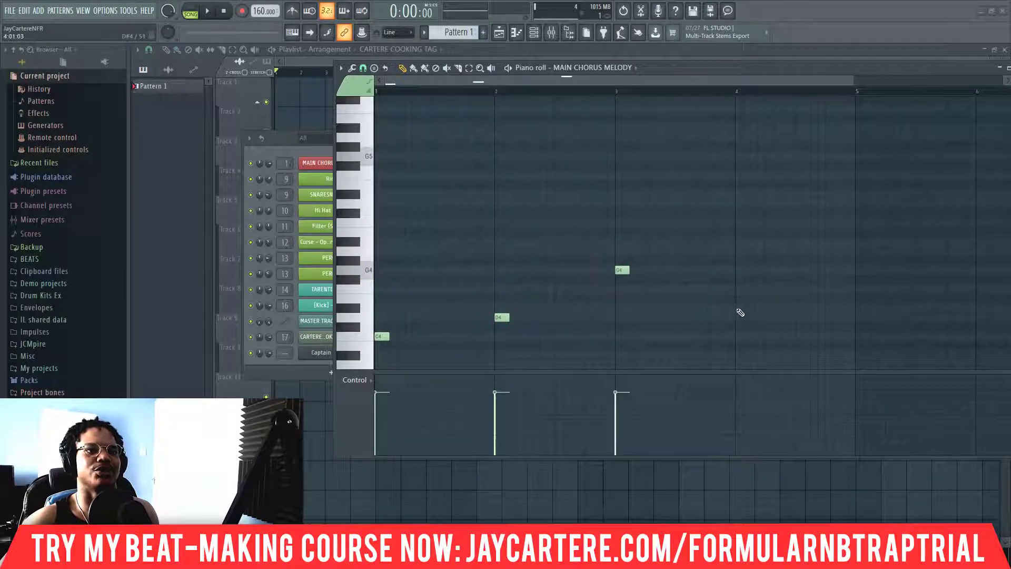
pyautogui.click(737, 308)
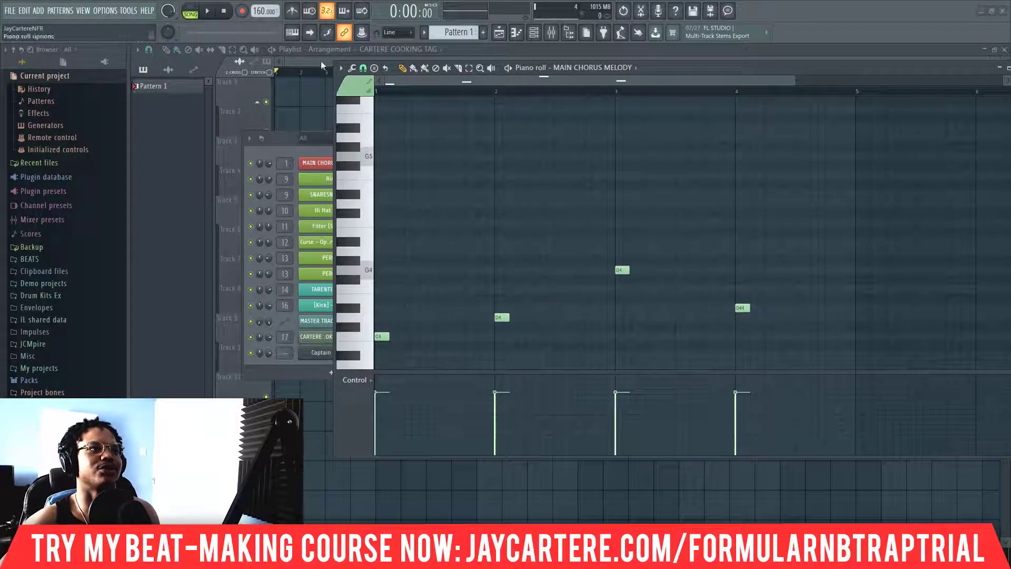
pyautogui.click(190, 12)
pyautogui.press('space')
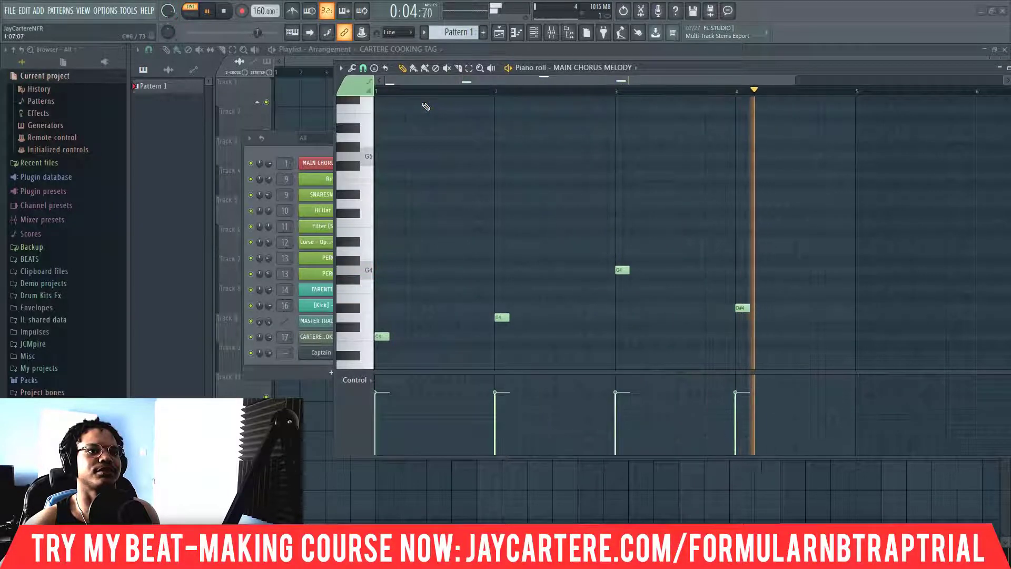
# Try an A#4 in bars 3 and 4 and a G4 in bar 4 alongside the existing notes, and delete them.
pyautogui.press('space')
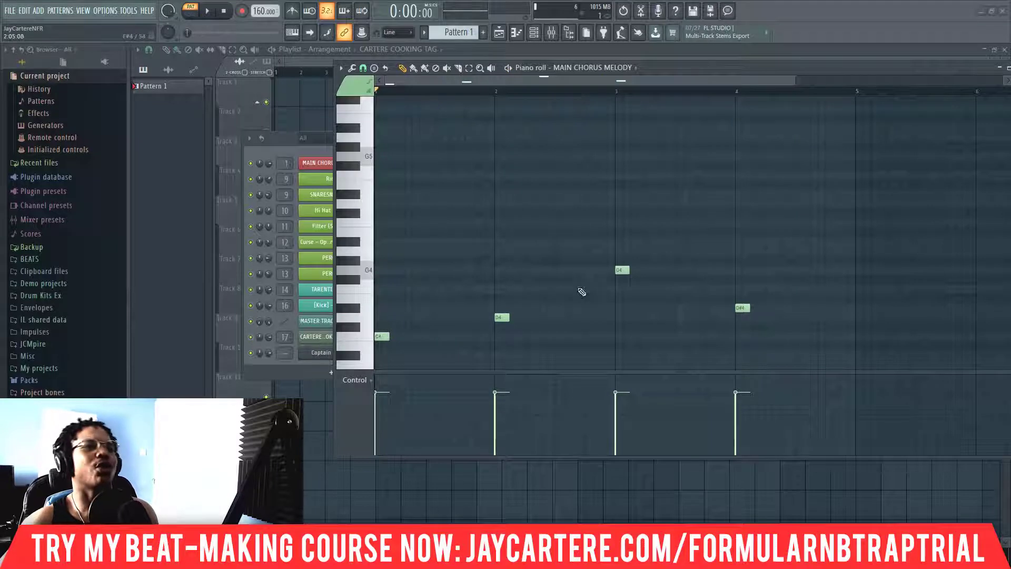
pyautogui.click(621, 270)
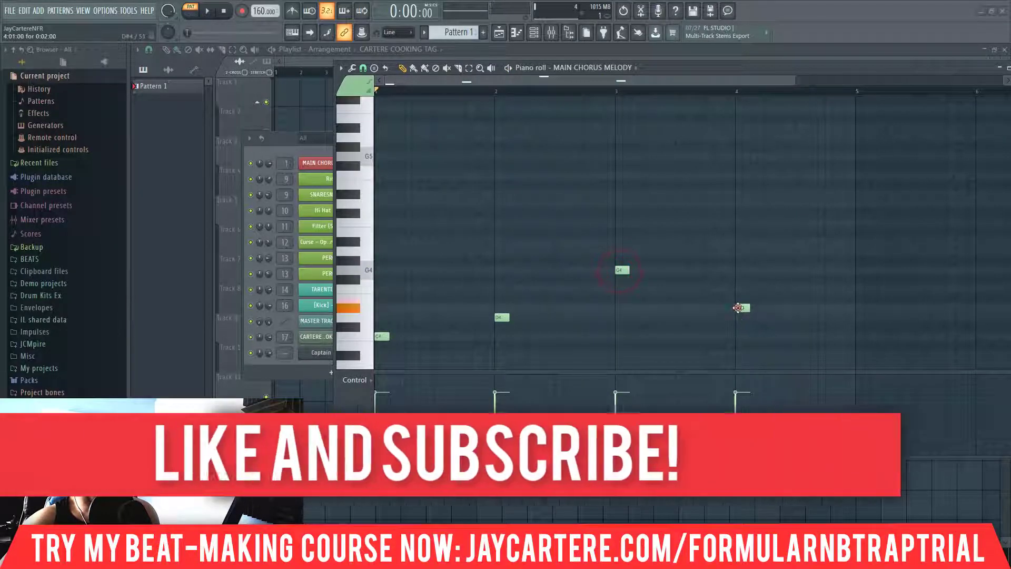
pyautogui.click(738, 308)
pyautogui.click(622, 269)
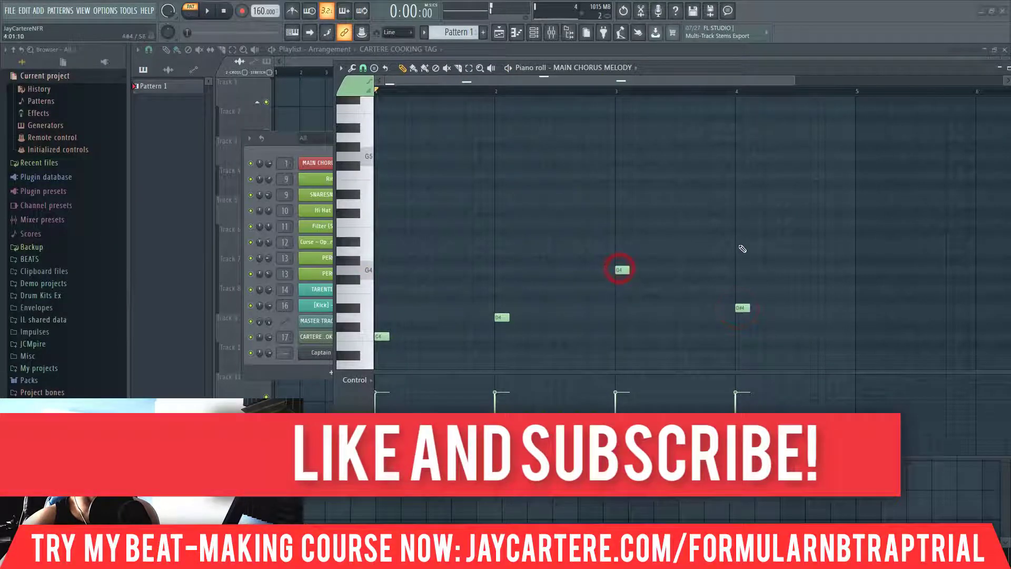
pyautogui.click(737, 242)
pyautogui.rightClick(741, 242)
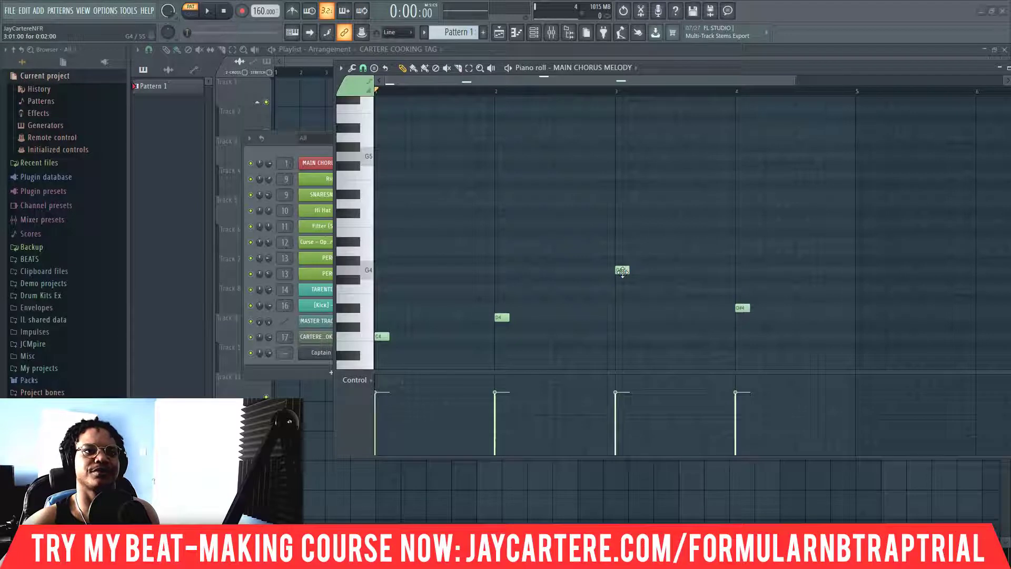
pyautogui.click(621, 242)
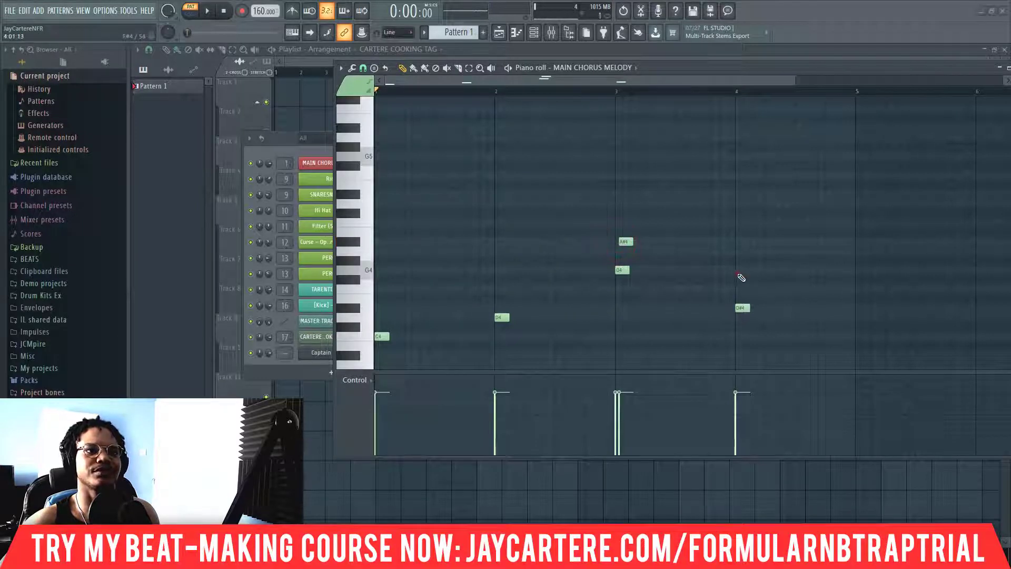
pyautogui.click(739, 271)
pyautogui.rightClick(623, 242)
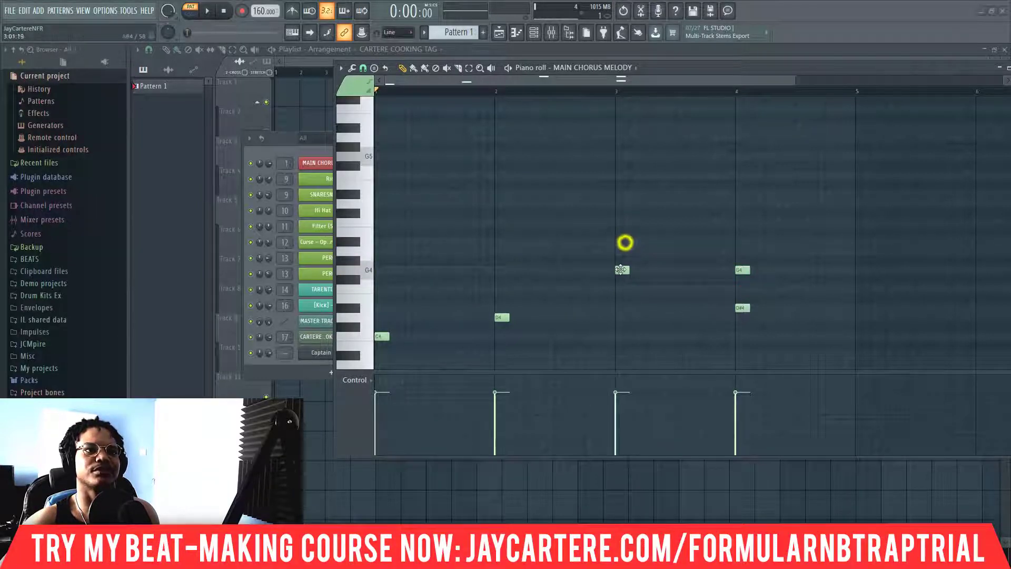
pyautogui.click(621, 270)
pyautogui.click(738, 240)
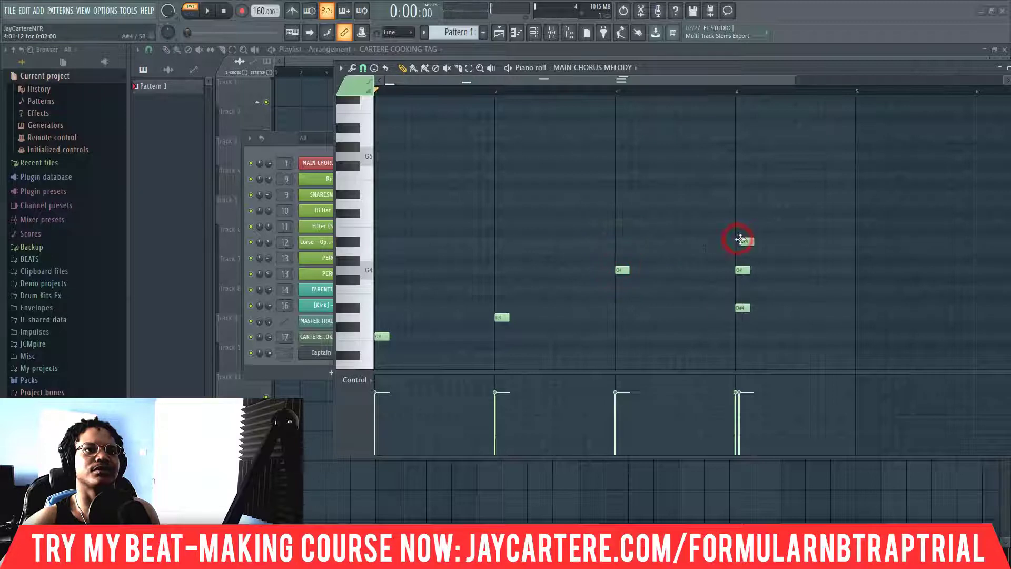
pyautogui.rightClick(743, 241)
pyautogui.rightClick(739, 269)
# Raise the bar 4 note to A#4, play the four-note line and audition the notes of bars 2 to 4.
pyautogui.moveTo(740, 308); pyautogui.dragTo(739, 242)
pyautogui.press('space')
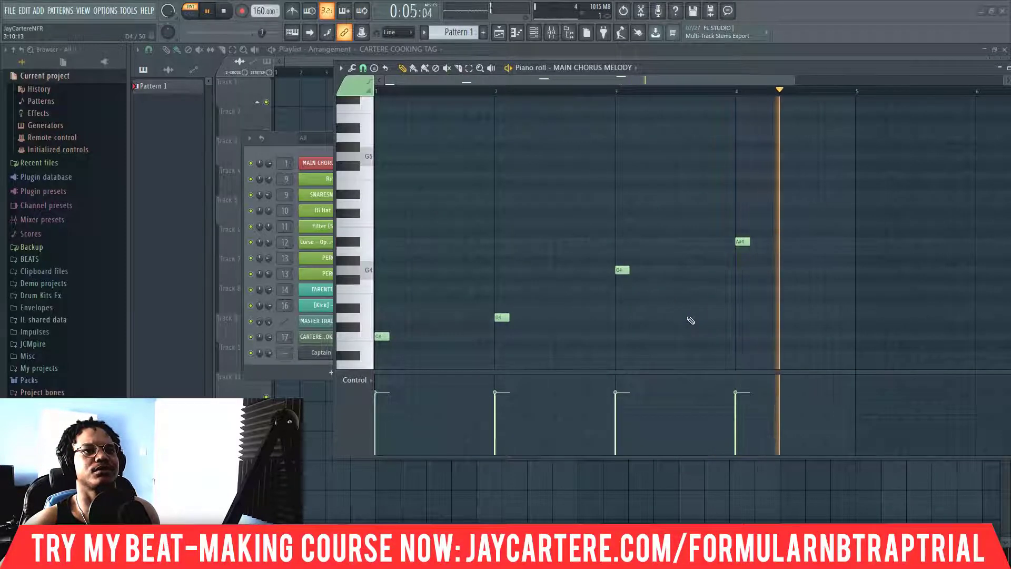
pyautogui.press('space')
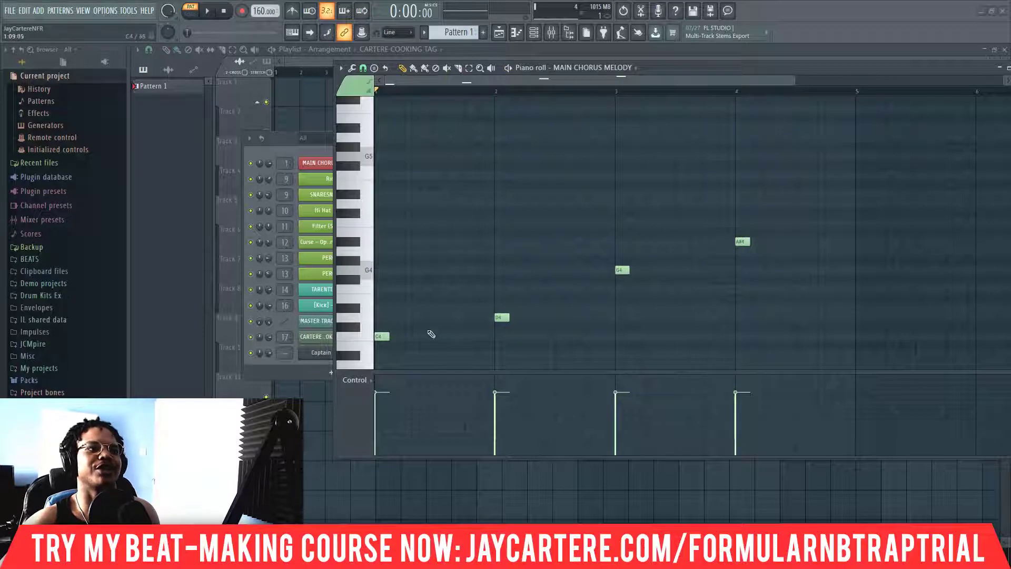
pyautogui.click(497, 316)
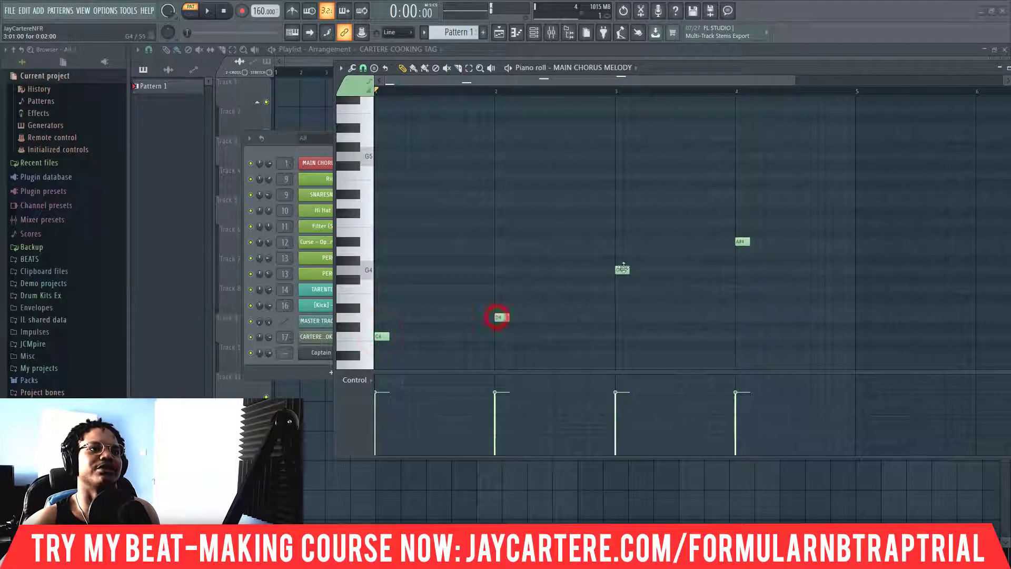
pyautogui.click(619, 270)
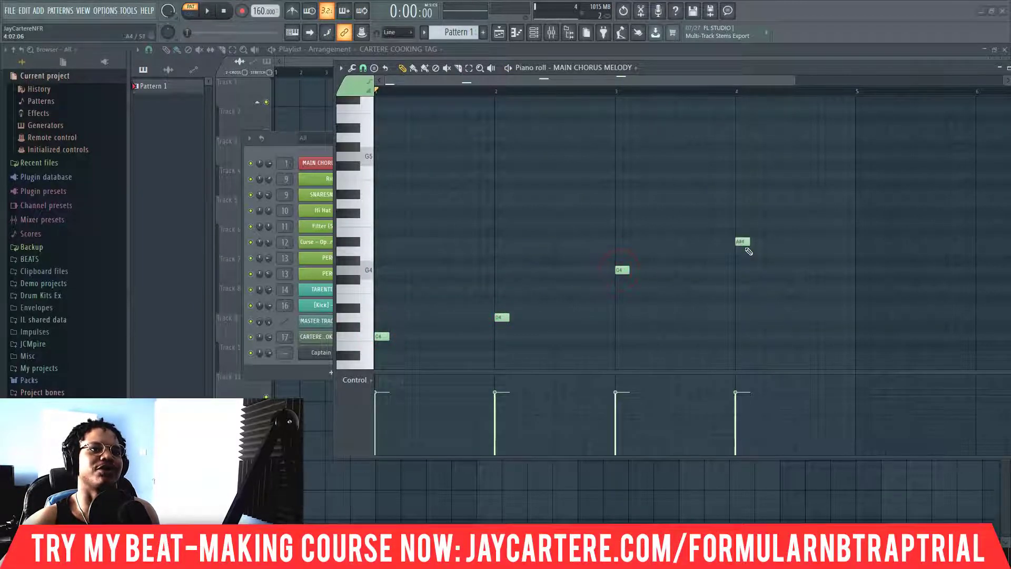
pyautogui.click(742, 242)
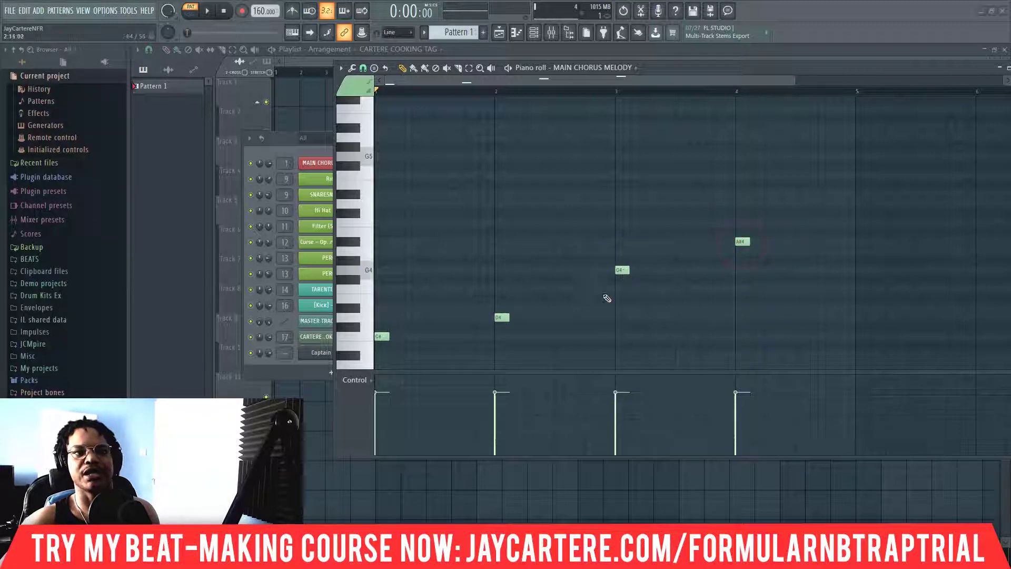
# Stretch all four notes to one full bar each and stack D#4 and G4 above the C4 in bar 1.
pyautogui.moveTo(817, 354); pyautogui.dragTo(373, 219)
pyautogui.moveTo(390, 339); pyautogui.dragTo(495, 341)
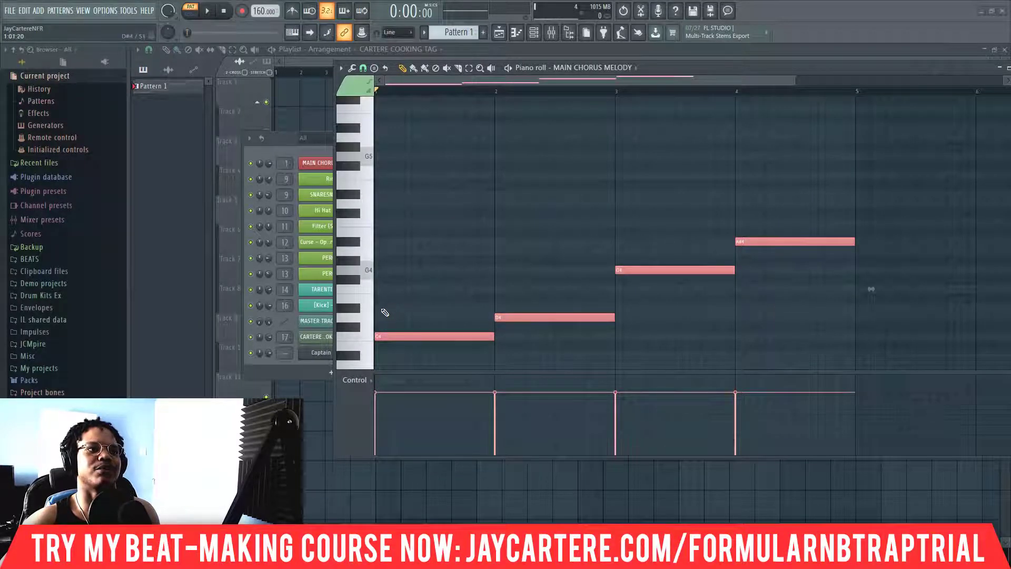
pyautogui.click(384, 308)
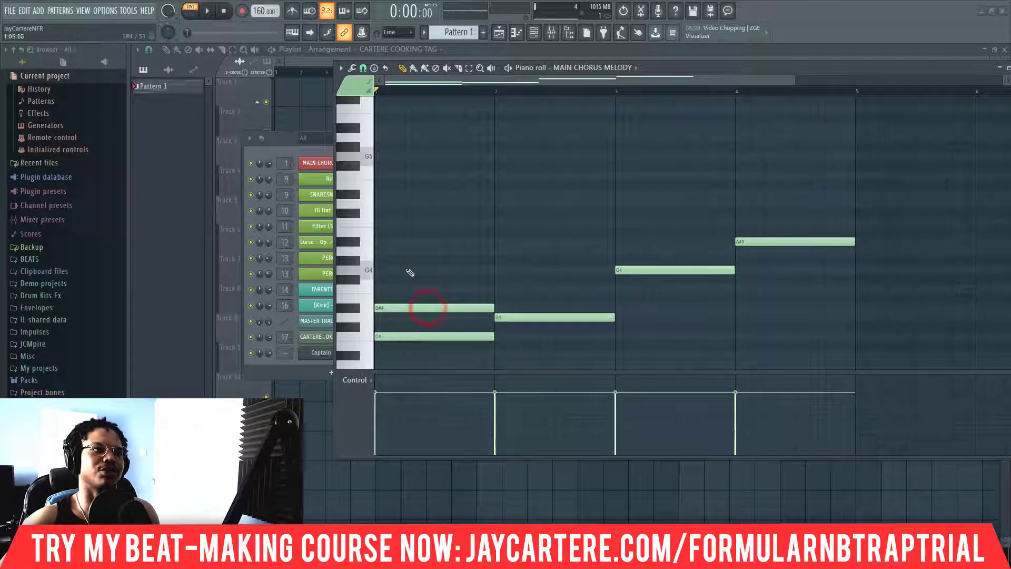
pyautogui.click(403, 270)
# Add F4 and A4 in bar 2, A#4 and D5 in bar 3, and D5 and F5 in bar 4, and play the chords.
pyautogui.click(499, 289)
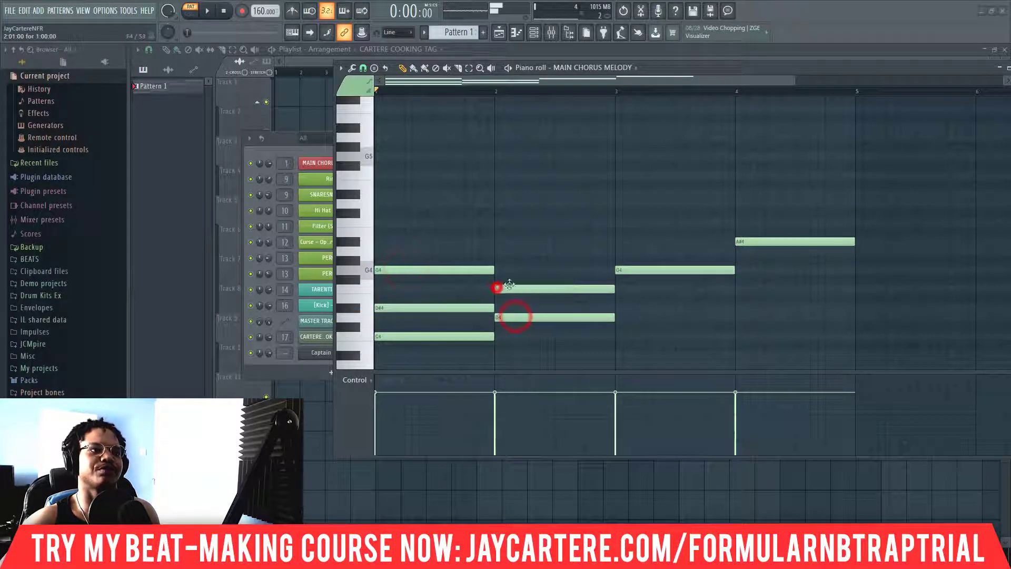
pyautogui.click(495, 251)
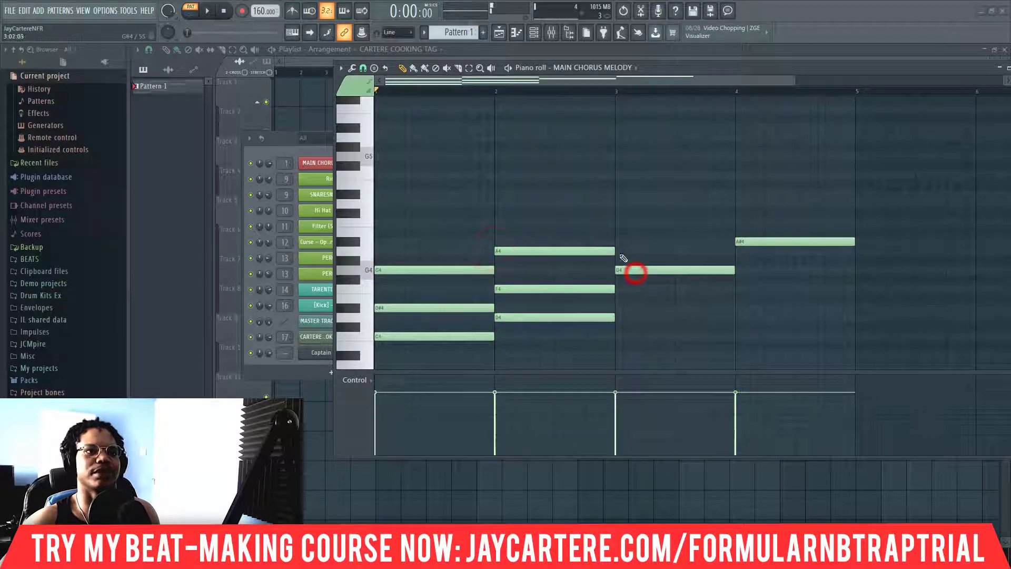
pyautogui.click(619, 241)
pyautogui.click(617, 204)
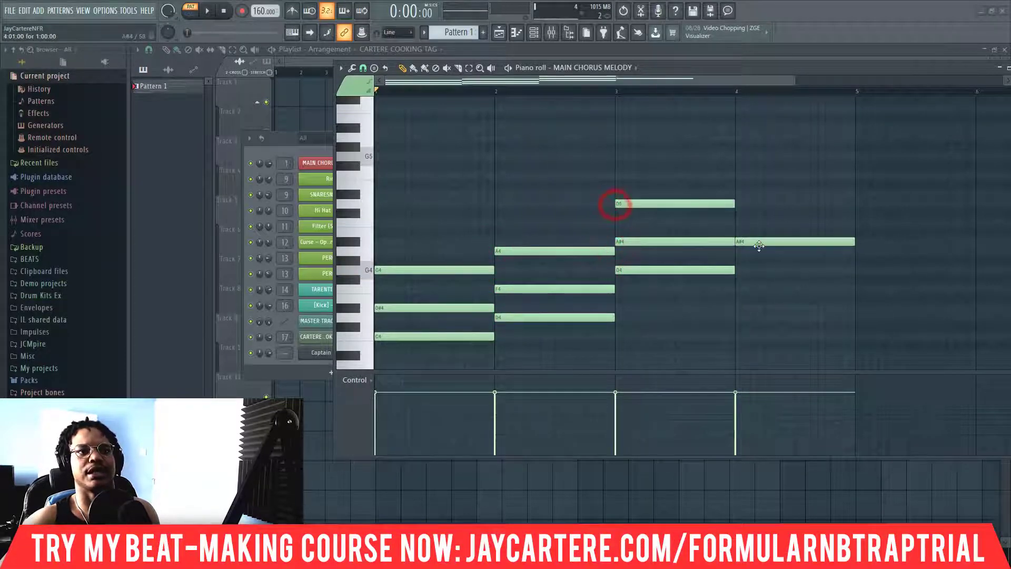
pyautogui.click(738, 204)
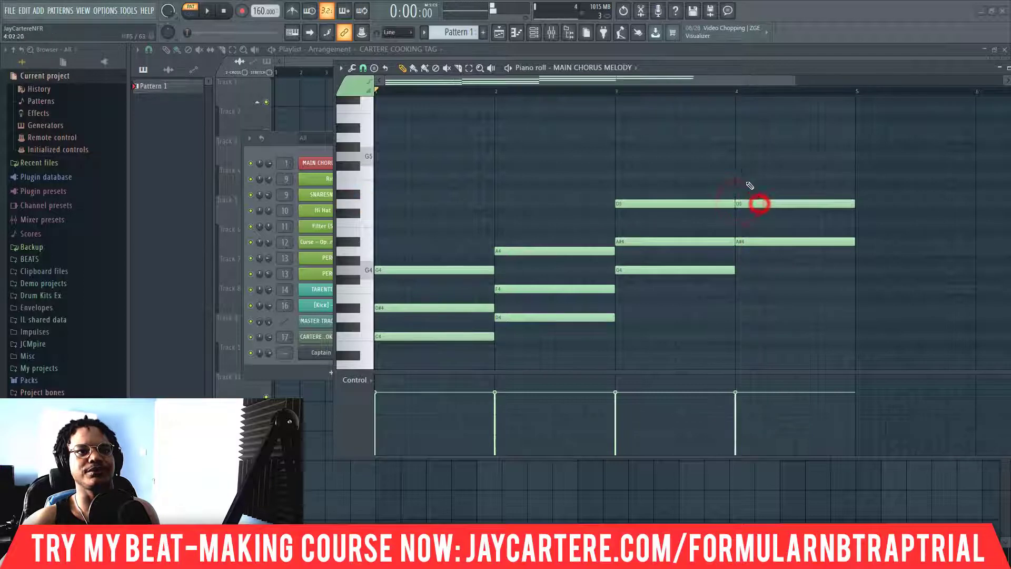
pyautogui.click(738, 175)
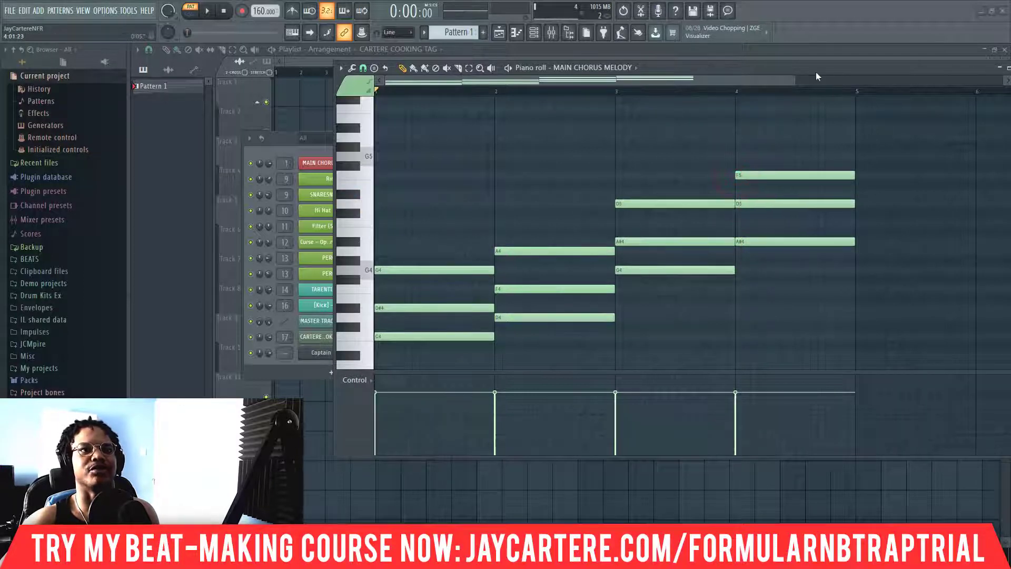
pyautogui.moveTo(792, 80); pyautogui.dragTo(958, 80)
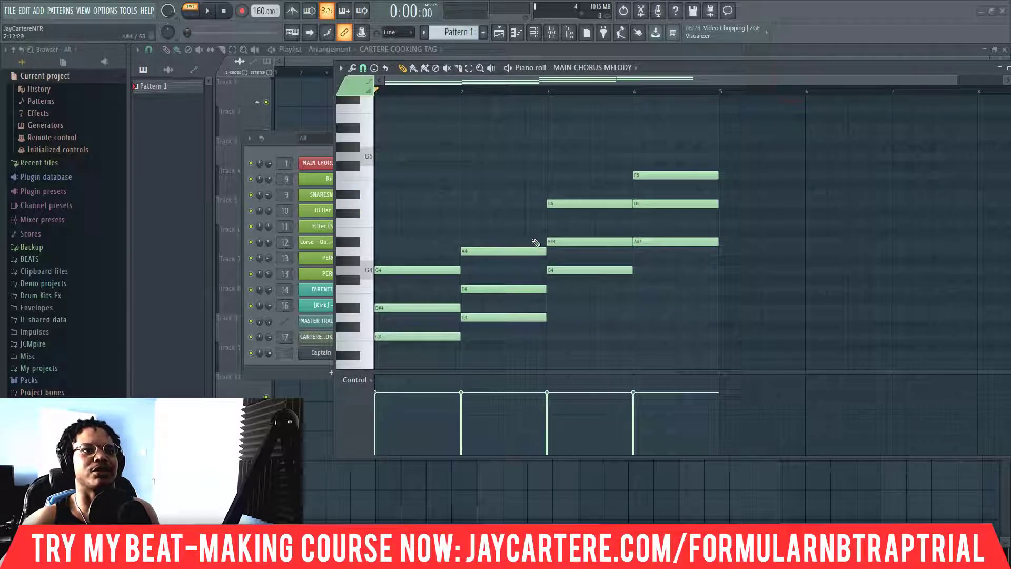
pyautogui.press('space')
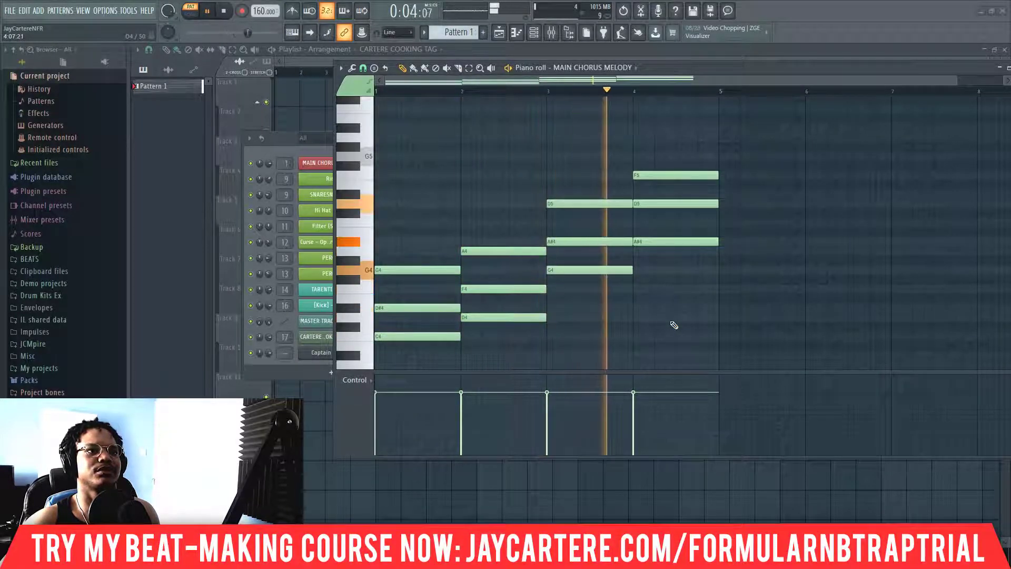
pyautogui.press('space')
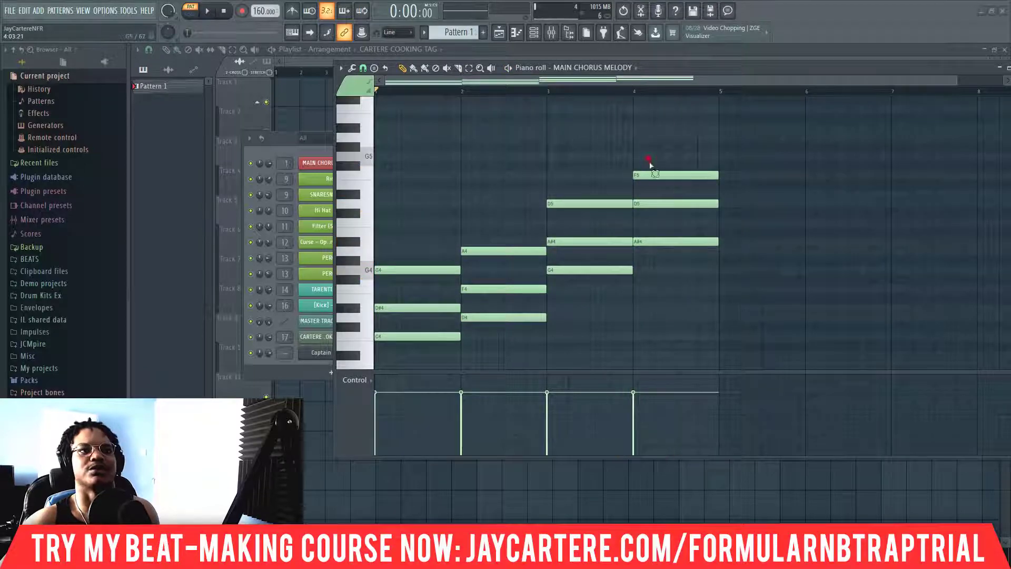
# Lower the F5 in bar 4 and the D5 notes in bars 3 and 4 by one octave, and play the progression.
pyautogui.moveTo(650, 161); pyautogui.dragTo(660, 184)
pyautogui.hotkey('ctrl', 'Down')
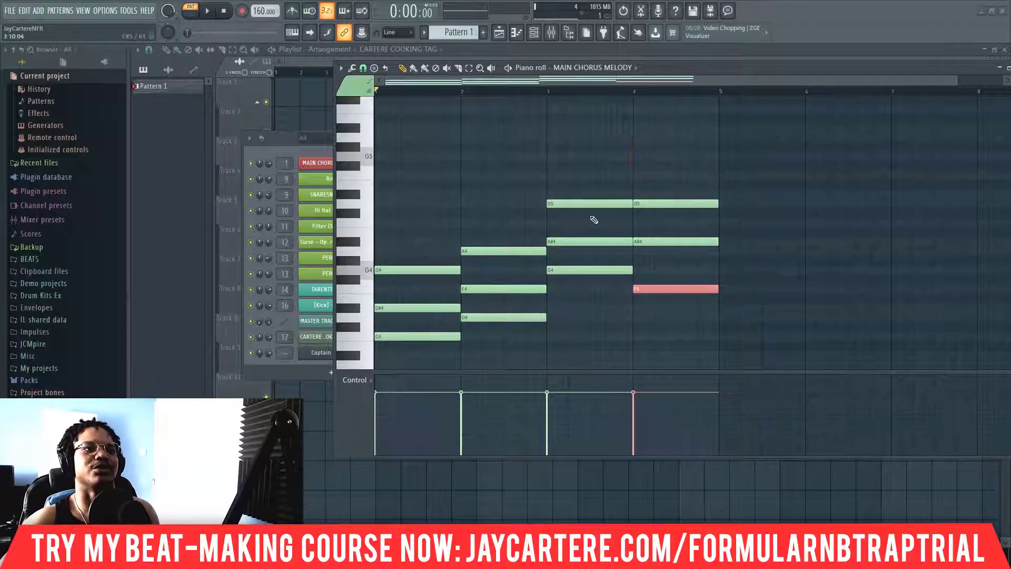
pyautogui.moveTo(562, 190); pyautogui.dragTo(574, 217)
pyautogui.hotkey('ctrl', 'Down')
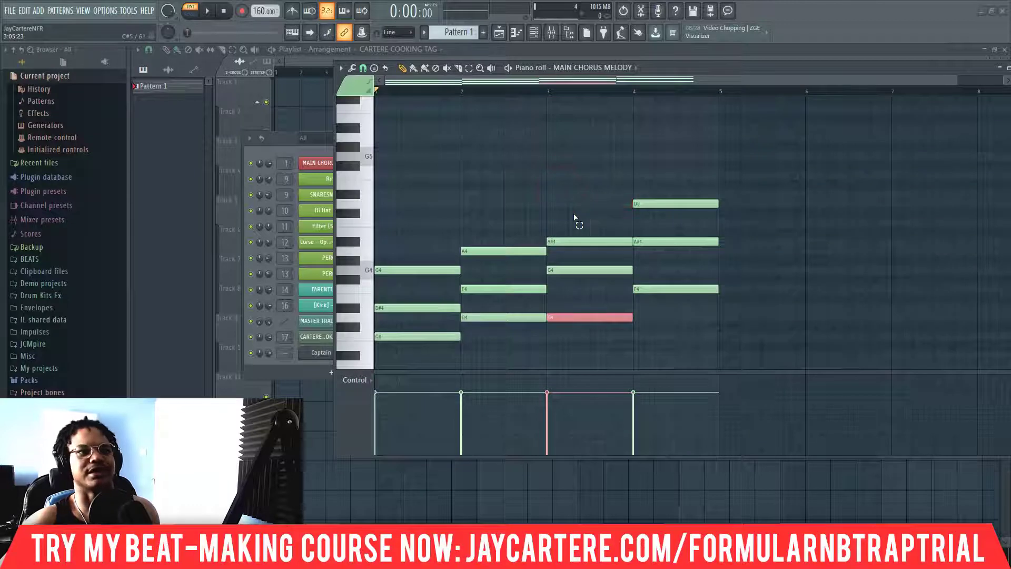
pyautogui.moveTo(644, 189); pyautogui.dragTo(659, 224)
pyautogui.hotkey('ctrl', 'Down')
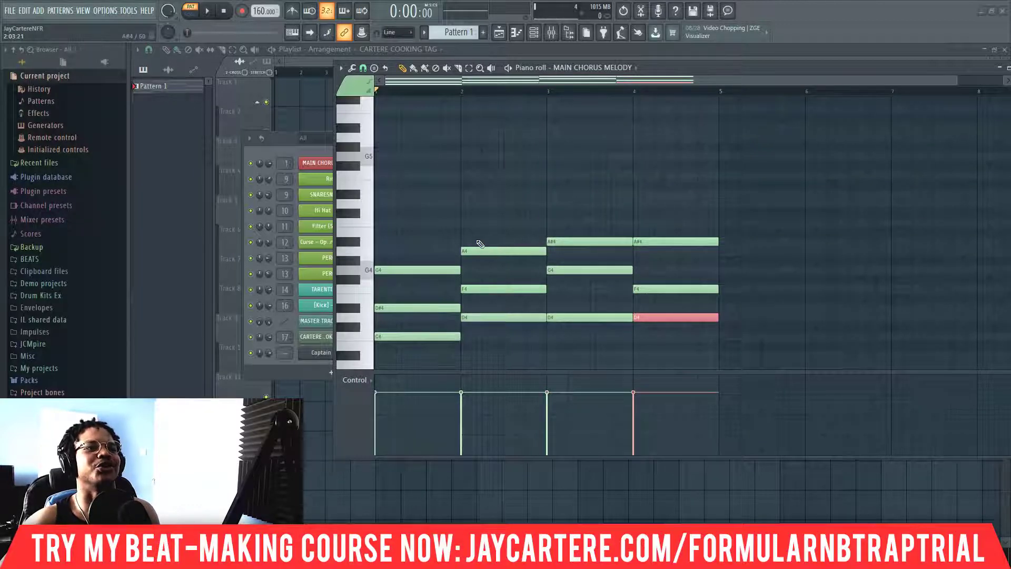
pyautogui.press('space')
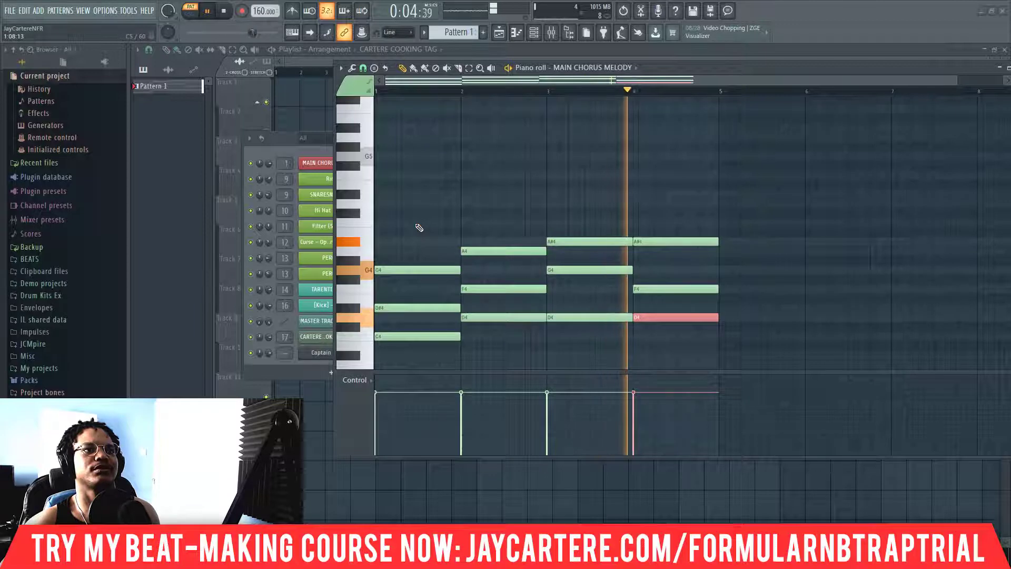
pyautogui.press('space')
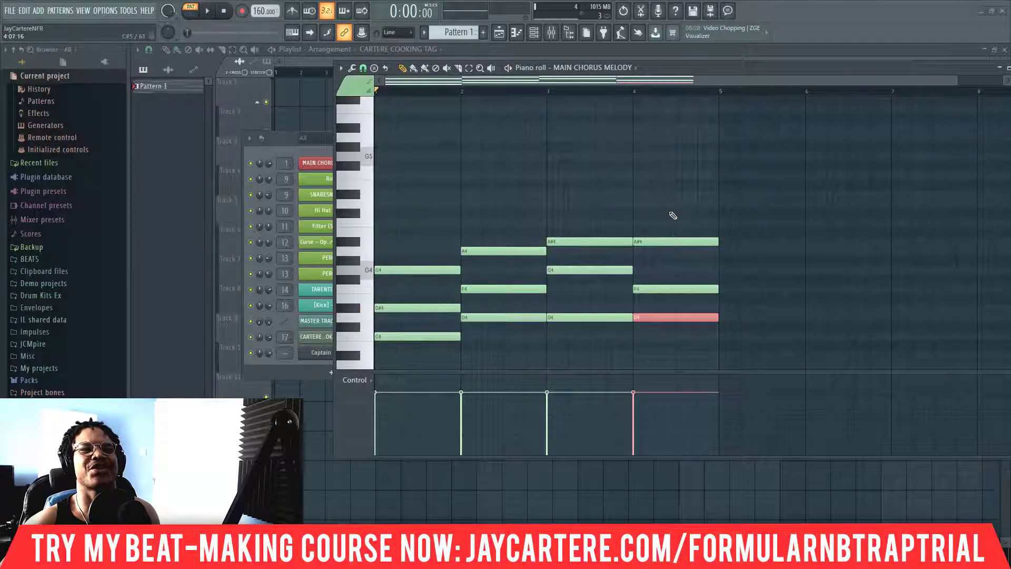
# Replace the bar 4 chord with full-bar F4, A4 and D5 notes, lower the D5 one octave, and play the progression.
pyautogui.moveTo(668, 212); pyautogui.dragTo(686, 371)
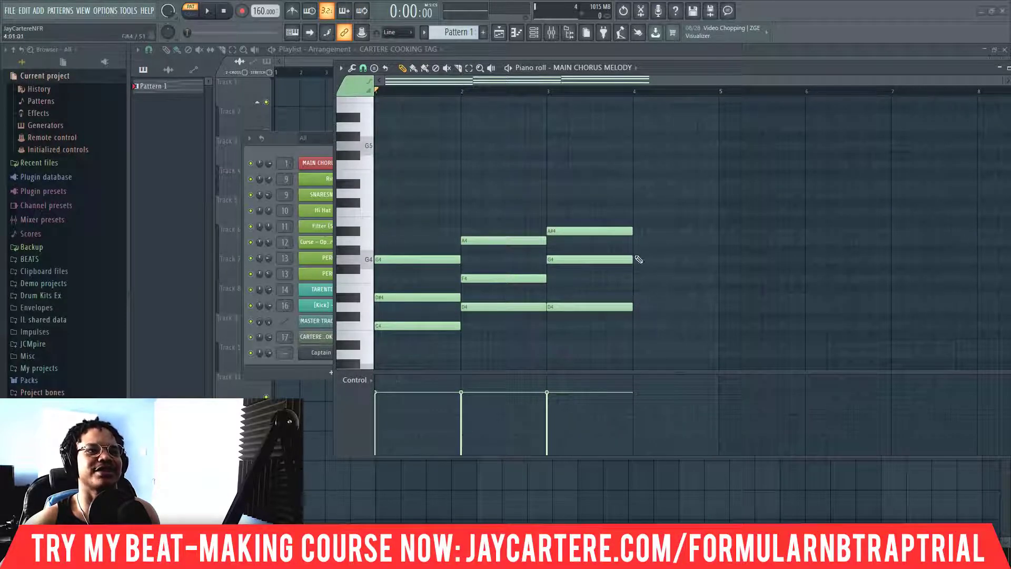
pyautogui.click(638, 279)
pyautogui.click(637, 241)
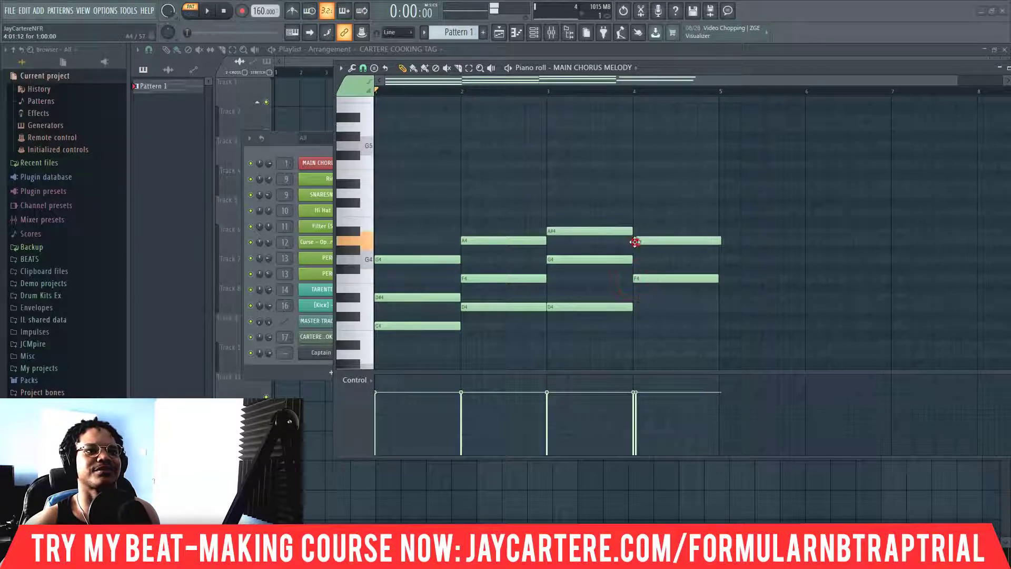
pyautogui.click(646, 241)
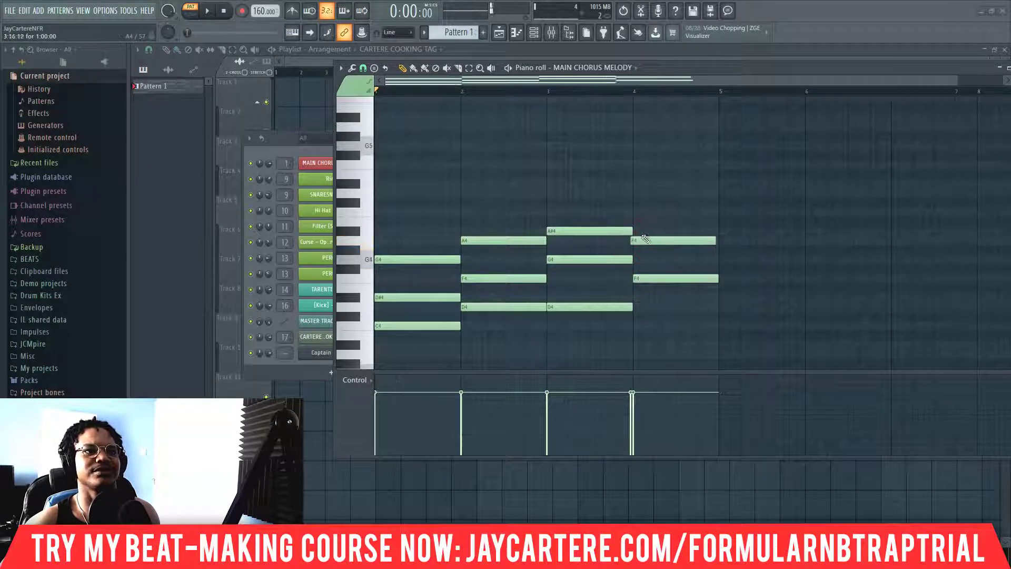
pyautogui.click(643, 241)
pyautogui.click(638, 194)
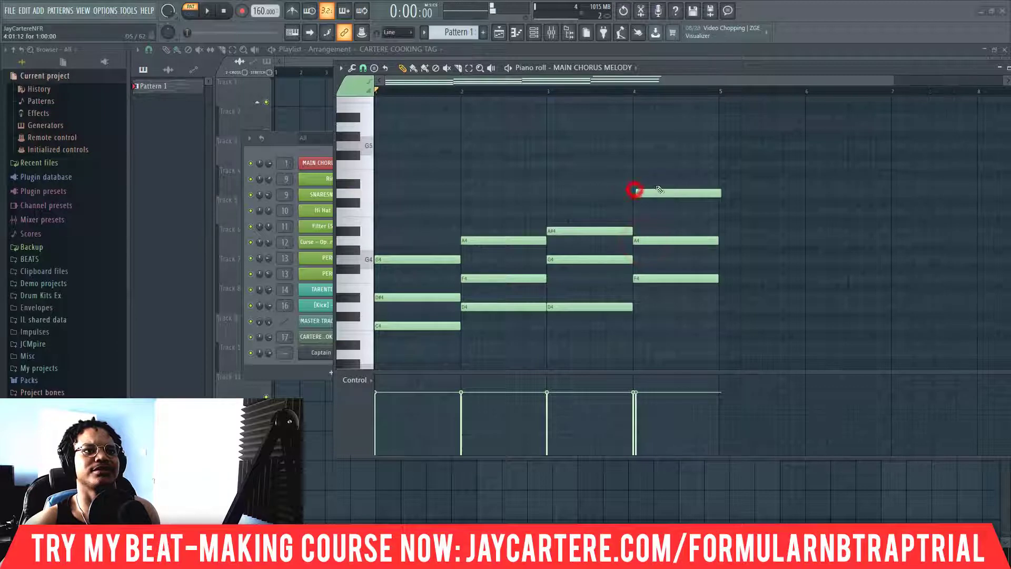
pyautogui.click(655, 196)
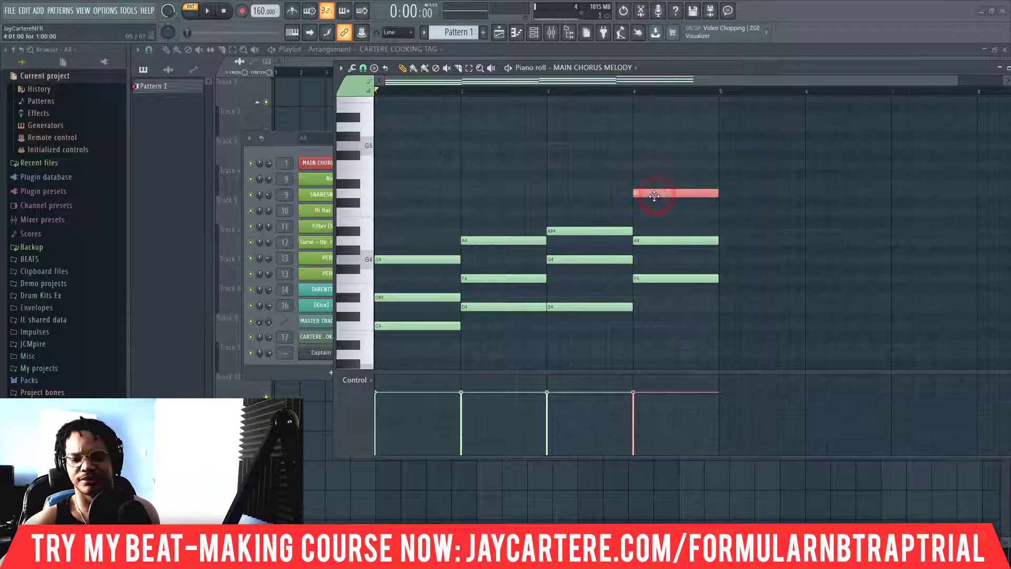
pyautogui.hotkey('ctrl', 'Down')
pyautogui.press('space')
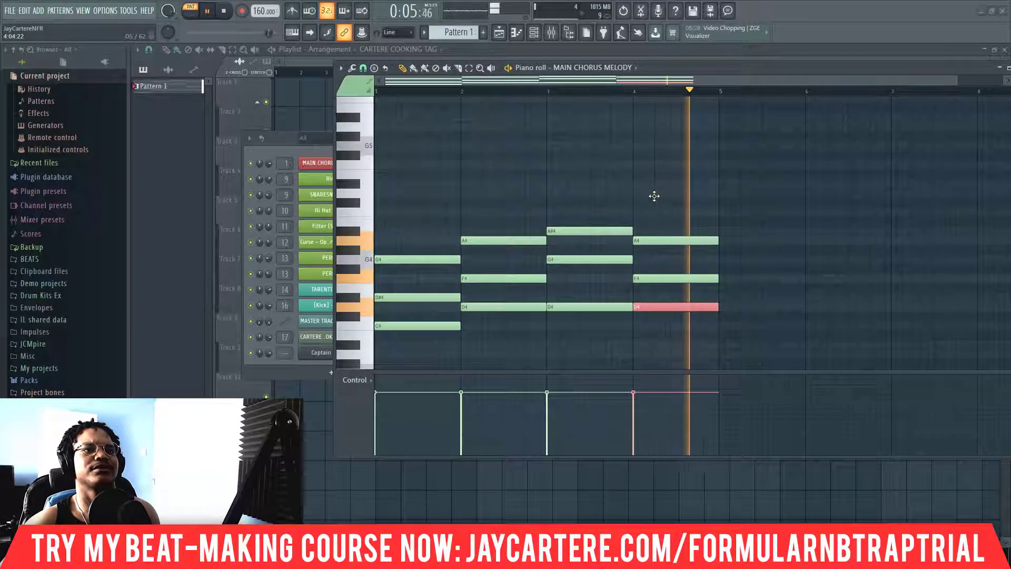
pyautogui.press('space')
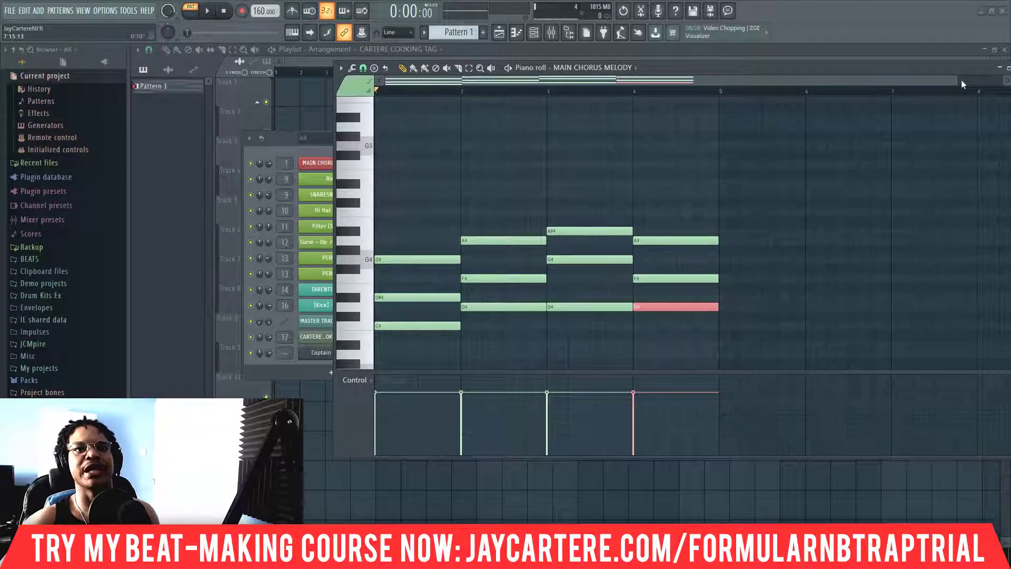
pyautogui.moveTo(961, 82); pyautogui.dragTo(968, 73)
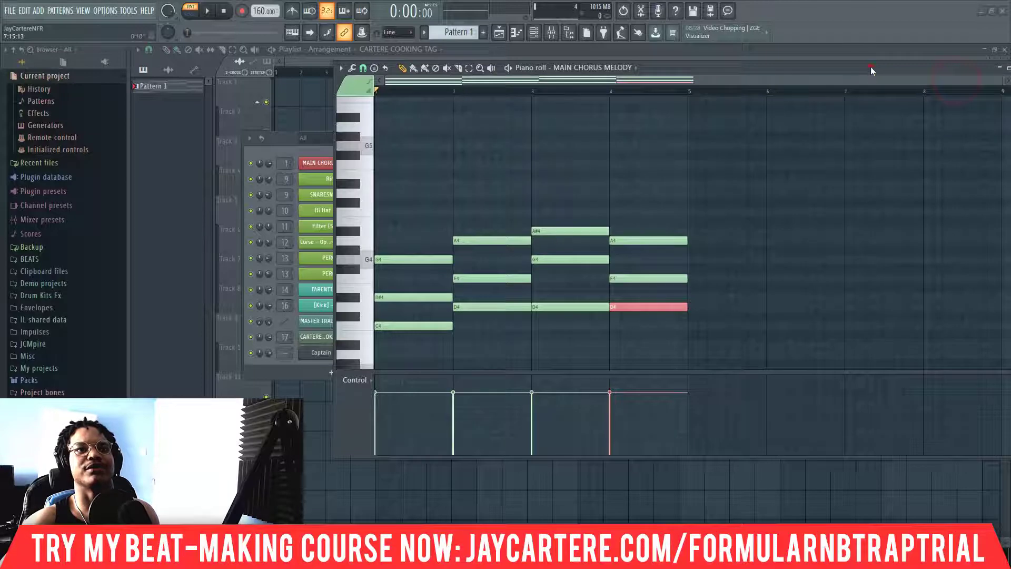
# Move the piano roll clear of the channel rack and audition the middle note of each bar's chord.
pyautogui.moveTo(868, 66); pyautogui.dragTo(898, 64)
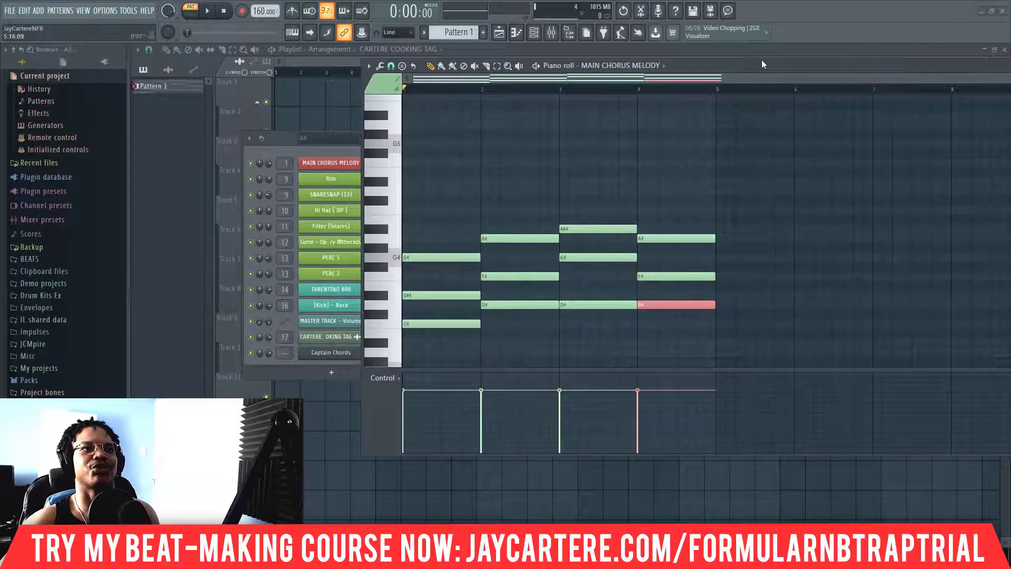
pyautogui.moveTo(762, 65); pyautogui.dragTo(807, 62)
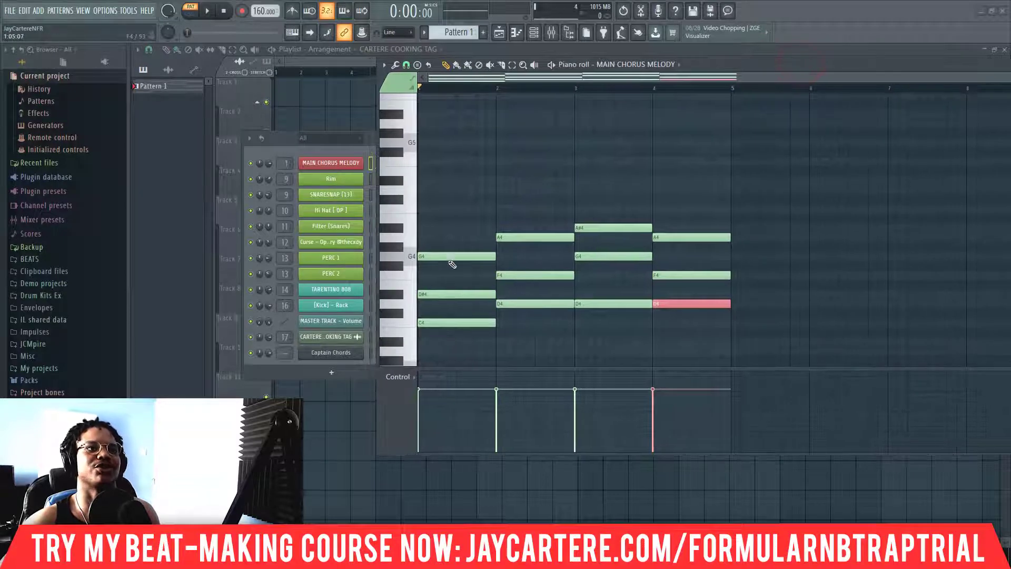
pyautogui.click(451, 294)
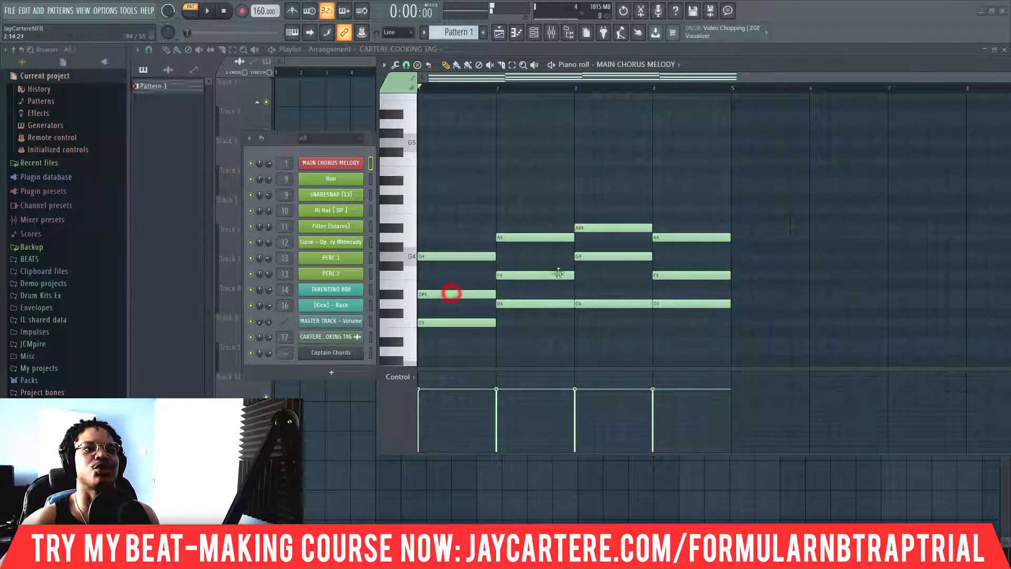
pyautogui.click(543, 276)
pyautogui.click(596, 256)
pyautogui.click(663, 277)
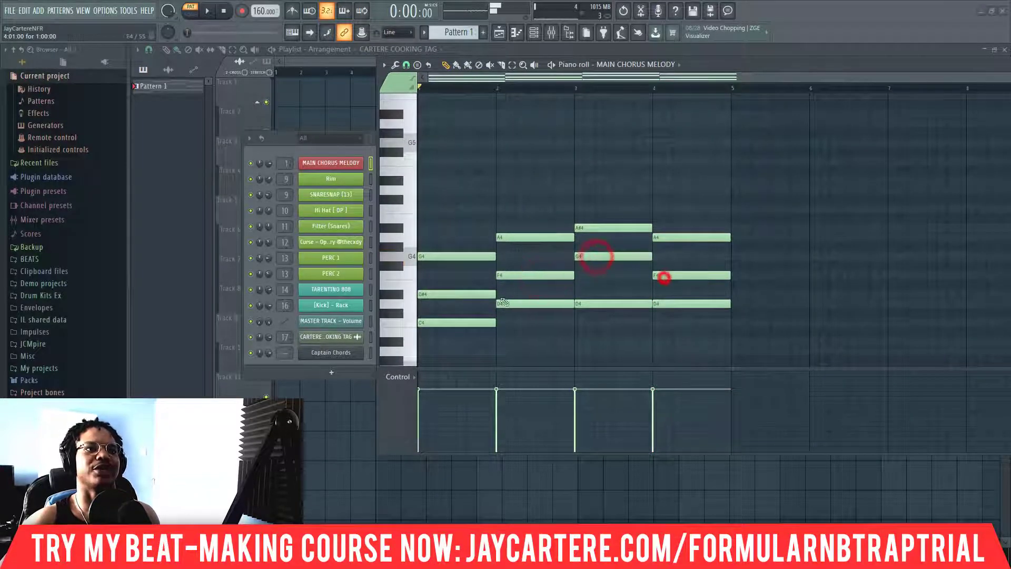
# Try slicing the D#4 note in bar 1, undo it, and set the piano roll snap to 1/2 beat.
pyautogui.click(460, 295)
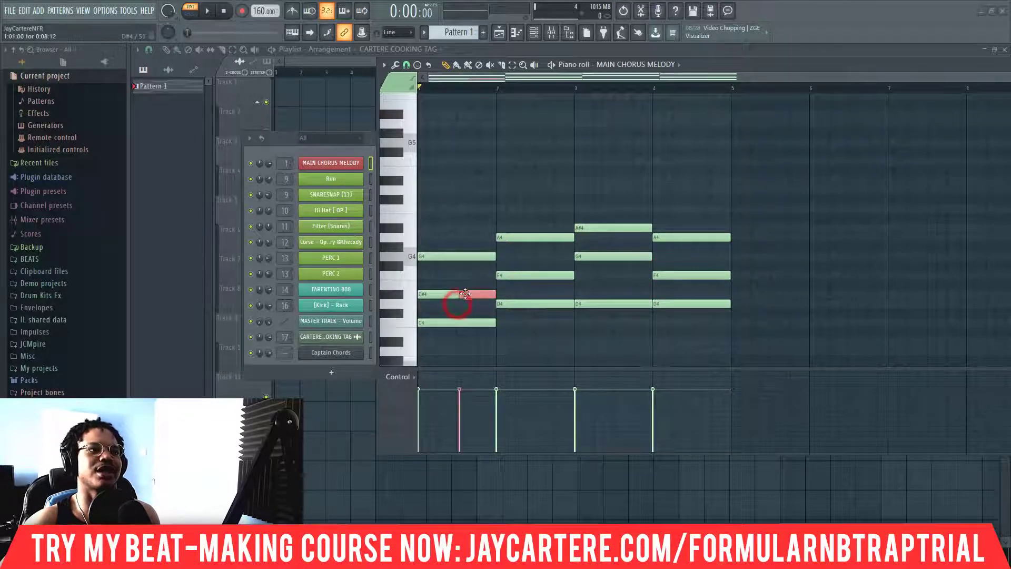
pyautogui.hotkey('ctrl', 'z')
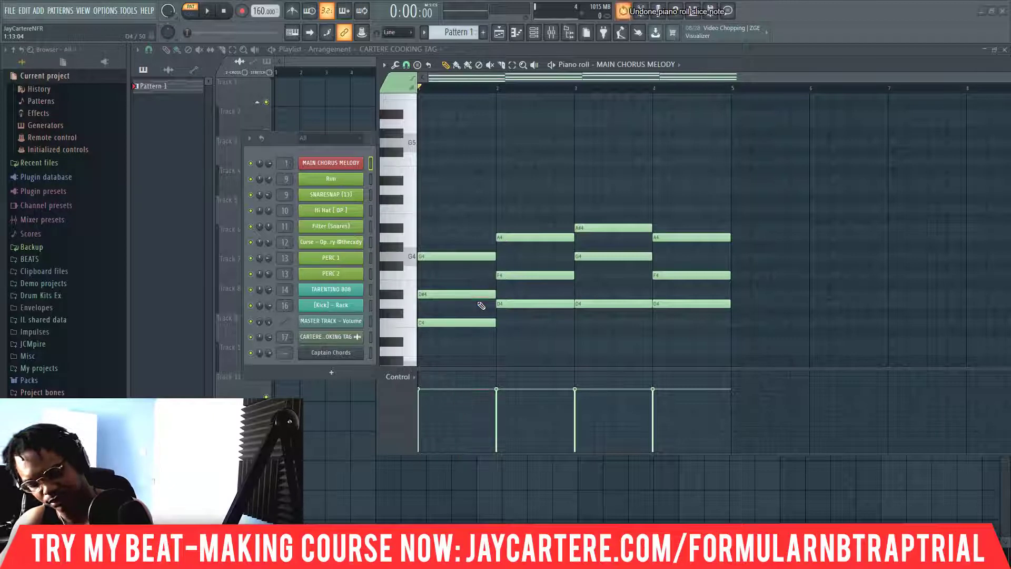
pyautogui.click(405, 64)
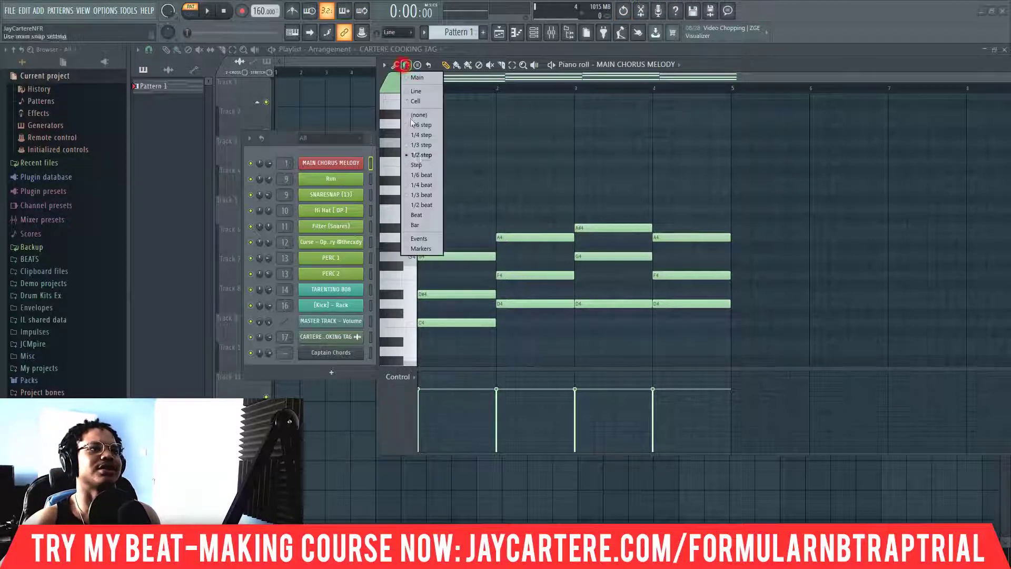
pyautogui.click(424, 204)
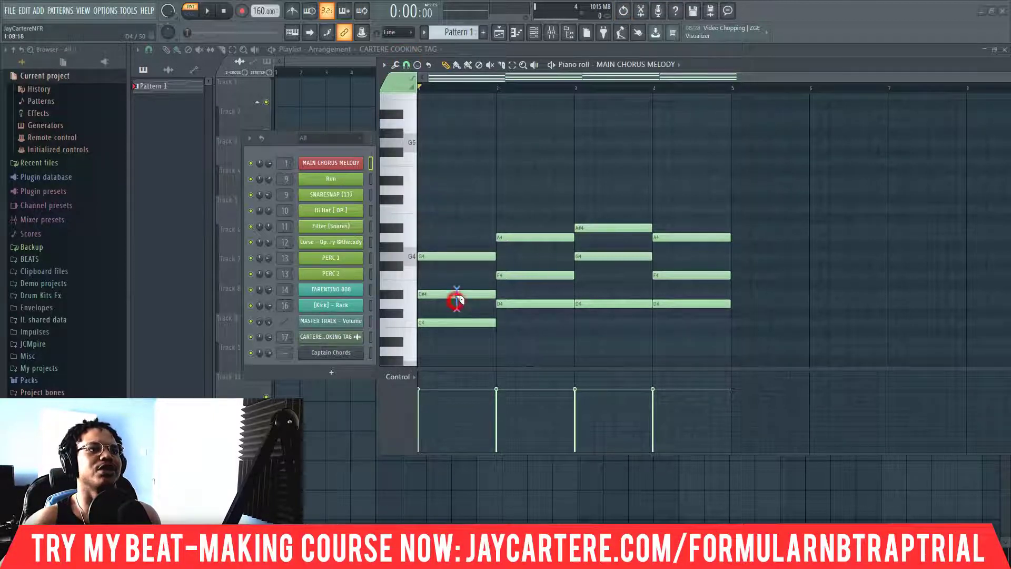
# Slice the middle note of each chord in half at mid-bar, and play the progression.
pyautogui.click(457, 299)
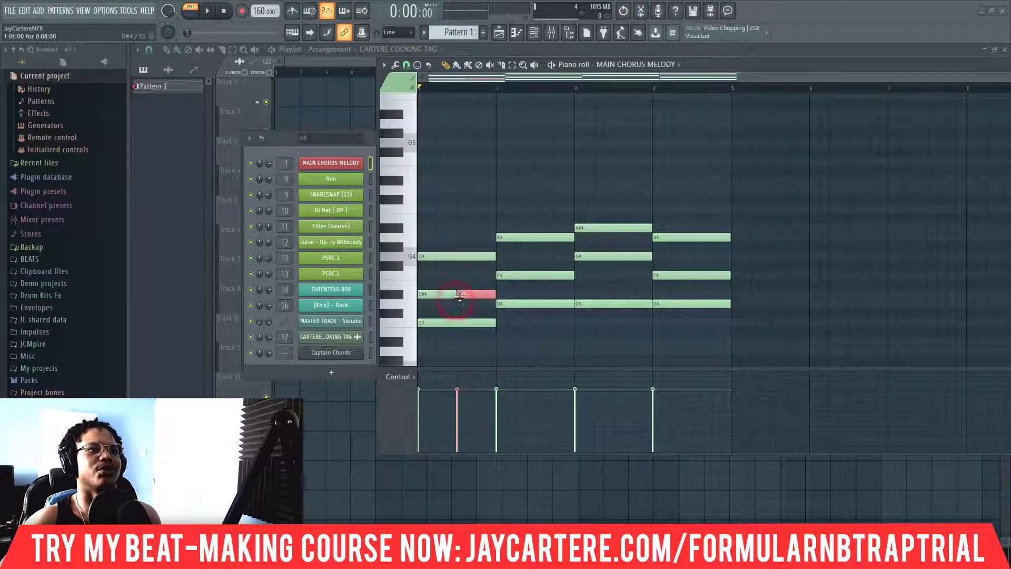
pyautogui.click(541, 278)
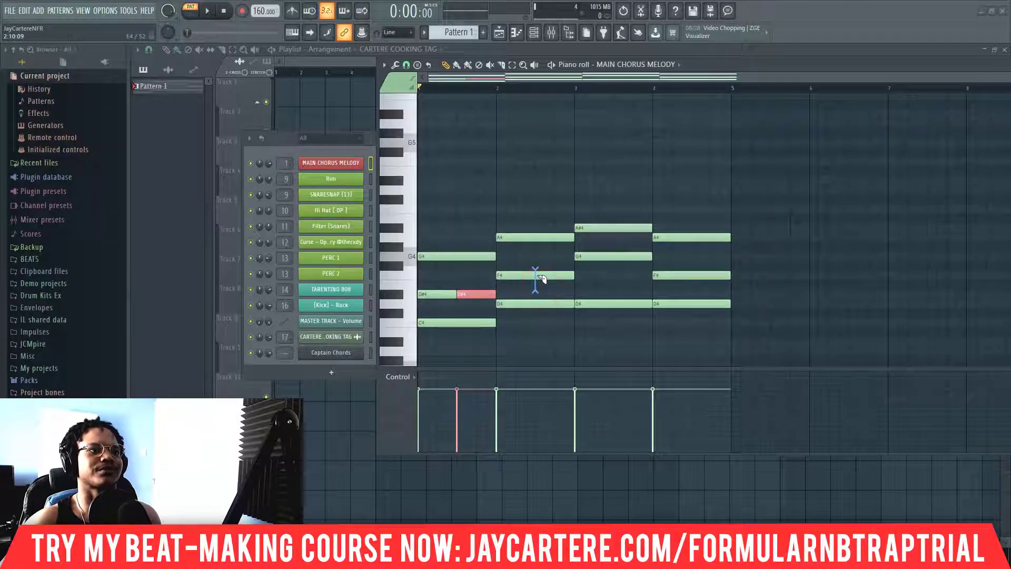
pyautogui.click(614, 257)
pyautogui.click(692, 278)
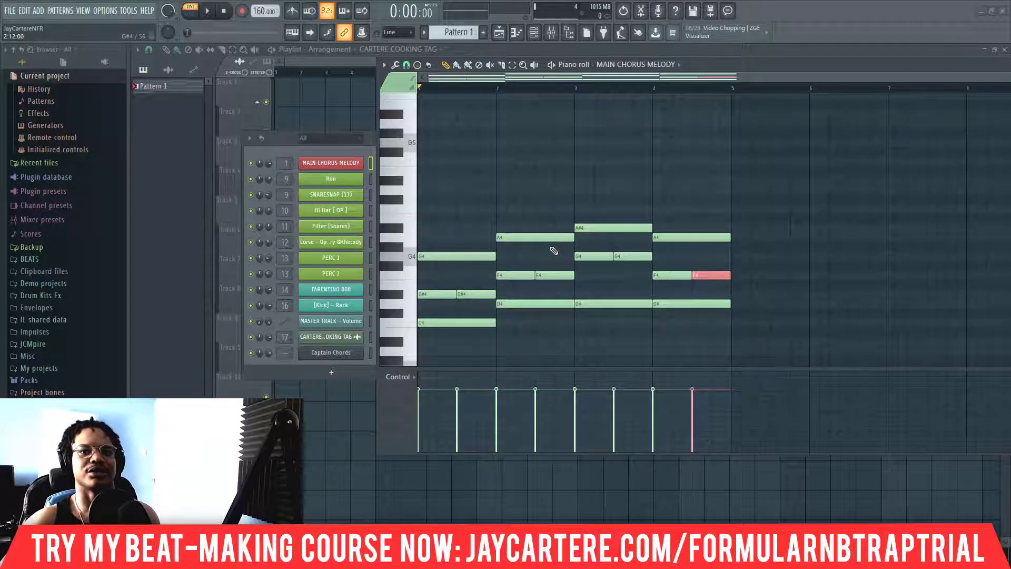
pyautogui.press('space')
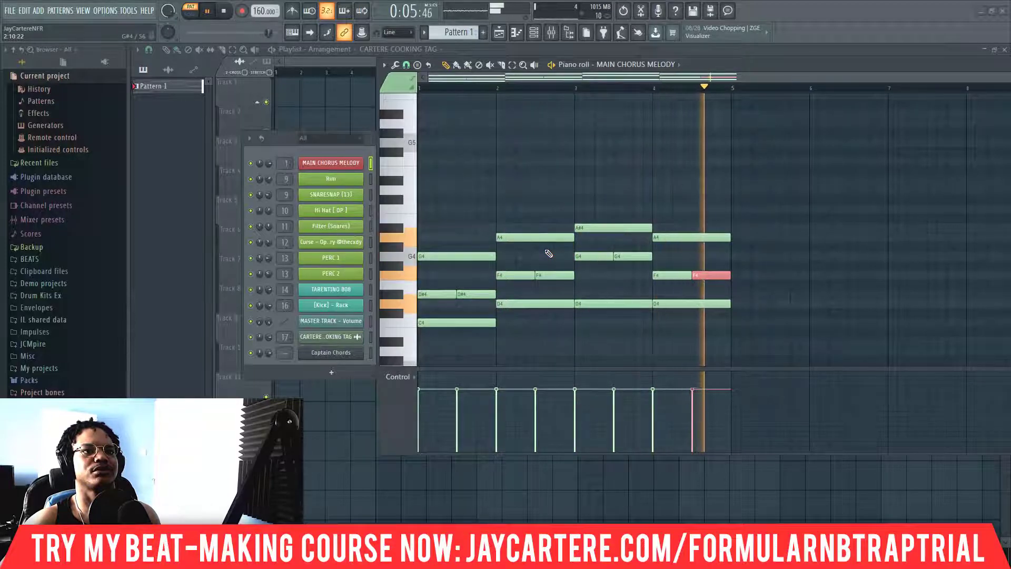
pyautogui.press('space')
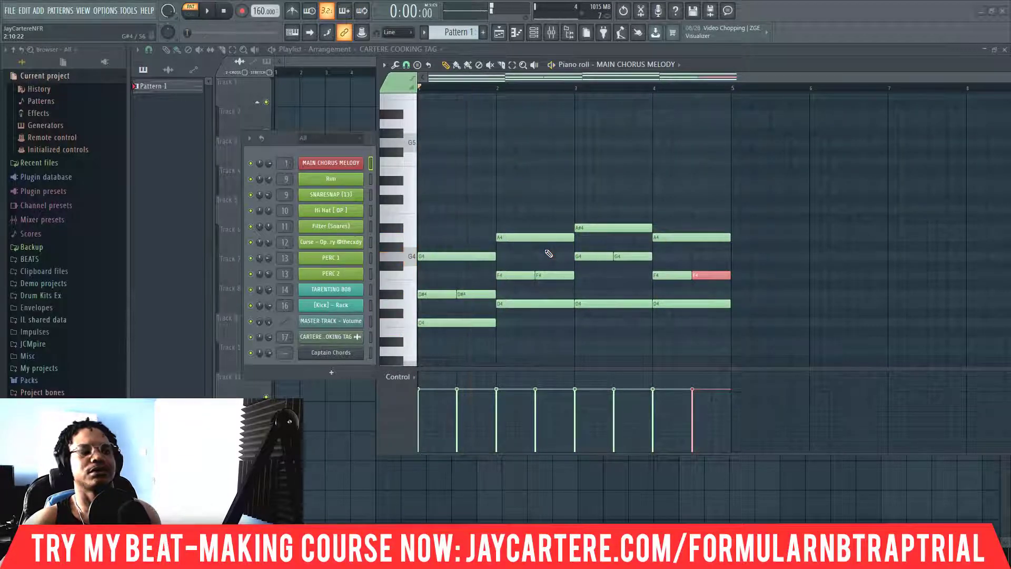
# Undo the slices so the middle note of every chord is one full-bar note again.
pyautogui.hotkey('ctrl', 'z')
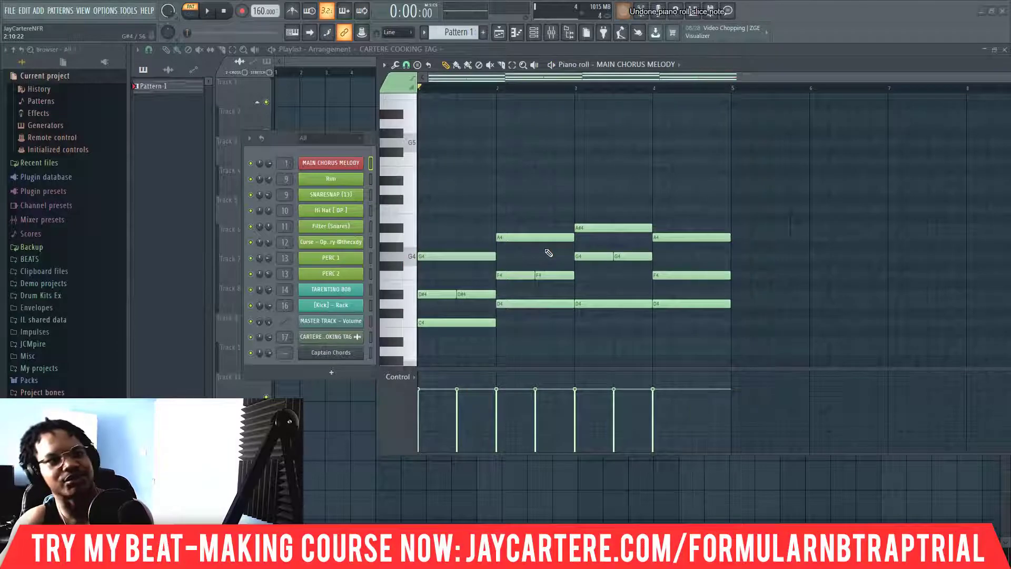
pyautogui.hotkey('ctrl', 'z')
pyautogui.press('super+space')
pyautogui.hotkey('ctrl', 'z')
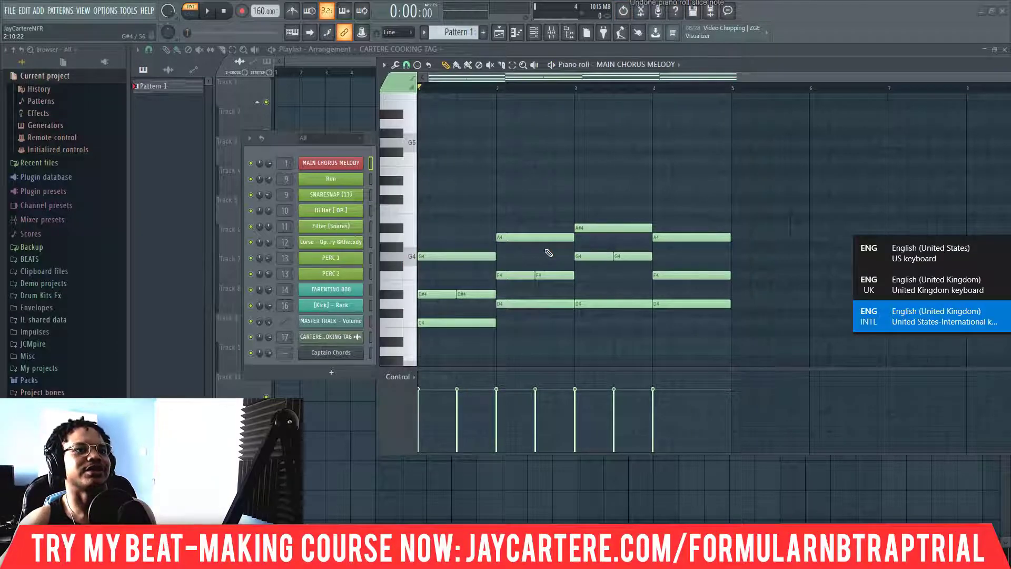
pyautogui.hotkey('ctrl', 'z')
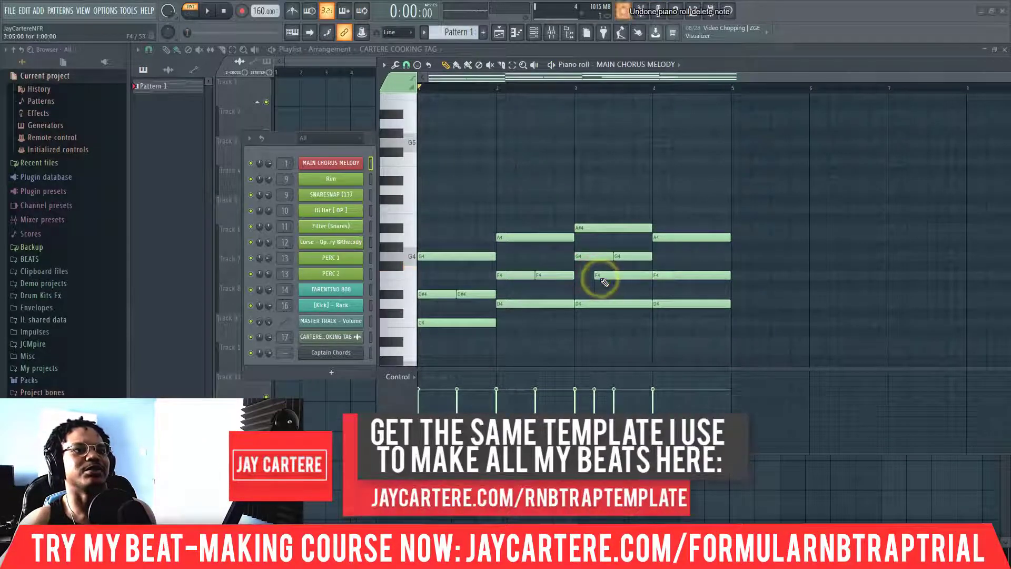
pyautogui.hotkey('ctrl', 'z')
pyautogui.hotkey('ctrl', 'z')
pyautogui.hotkey('ctrl', 'z')
pyautogui.hotkey('ctrl', 'z')
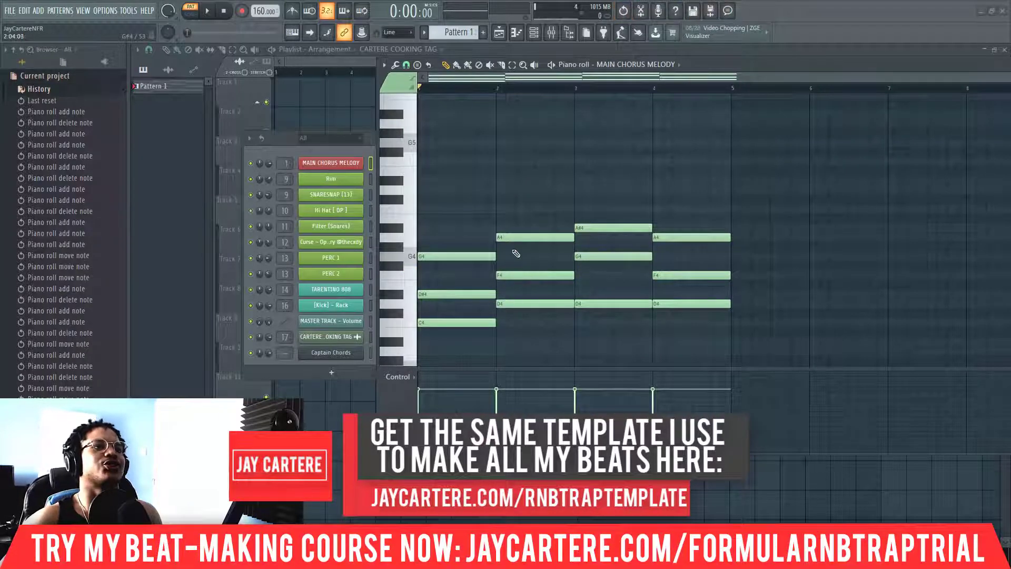
# Select the middle note of each chord: D#4, F4, G4 and F4 in bars 1 to 4.
pyautogui.click(461, 294)
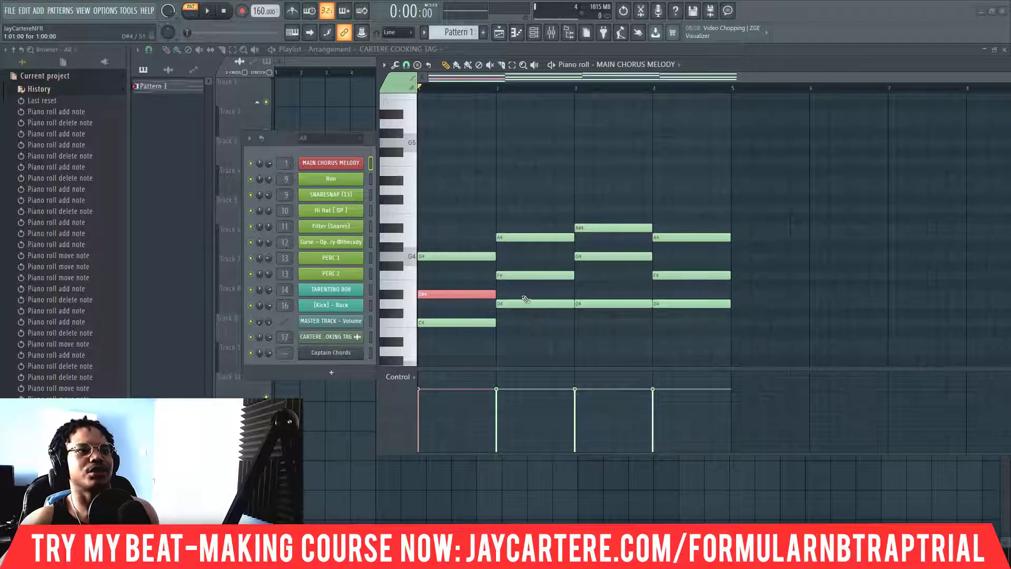
pyautogui.keyDown('ctrl'); pyautogui.click(532, 275); pyautogui.keyUp('ctrl')
pyautogui.keyDown('ctrl'); pyautogui.click(621, 256); pyautogui.keyUp('ctrl')
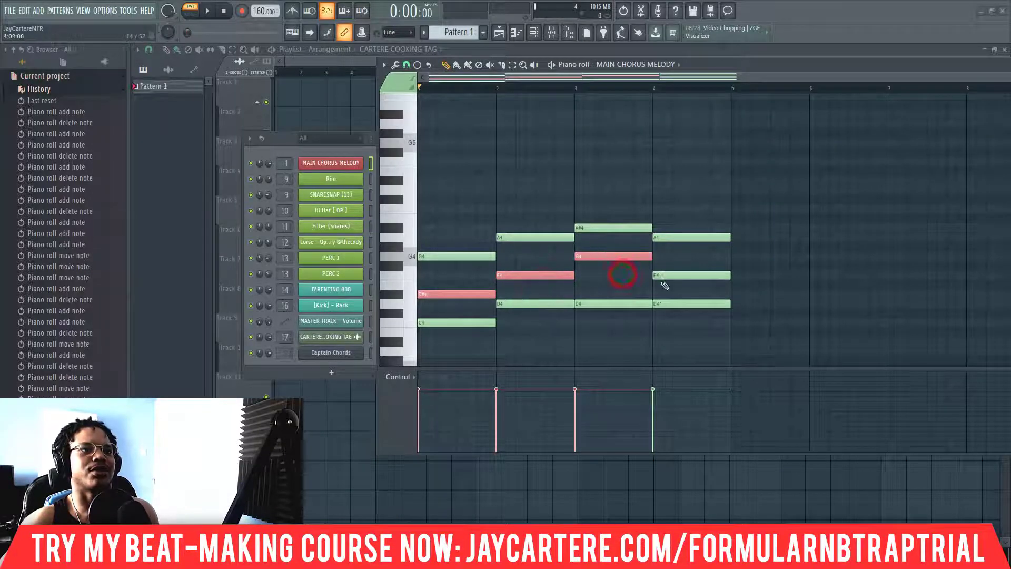
pyautogui.keyDown('ctrl'); pyautogui.click(655, 275); pyautogui.keyUp('ctrl')
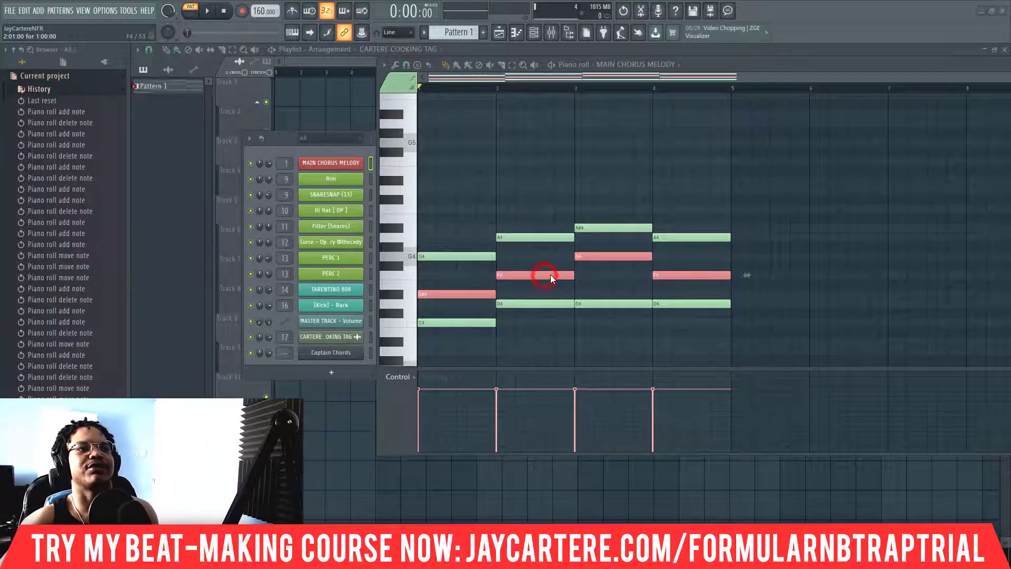
pyautogui.hotkey('alt', 'z')
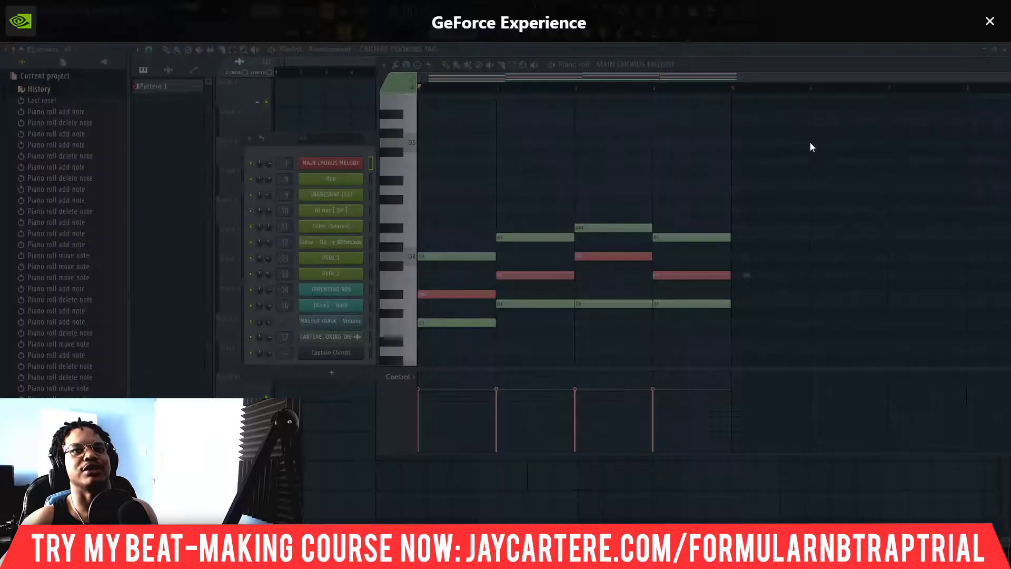
pyautogui.click(989, 22)
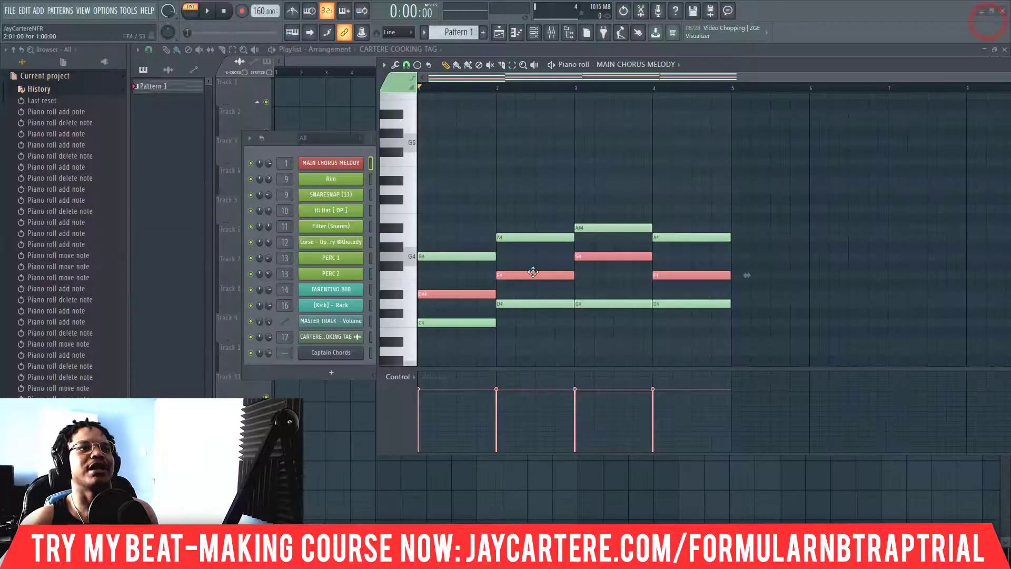
pyautogui.hotkey('alt', 'z')
pyautogui.click(988, 21)
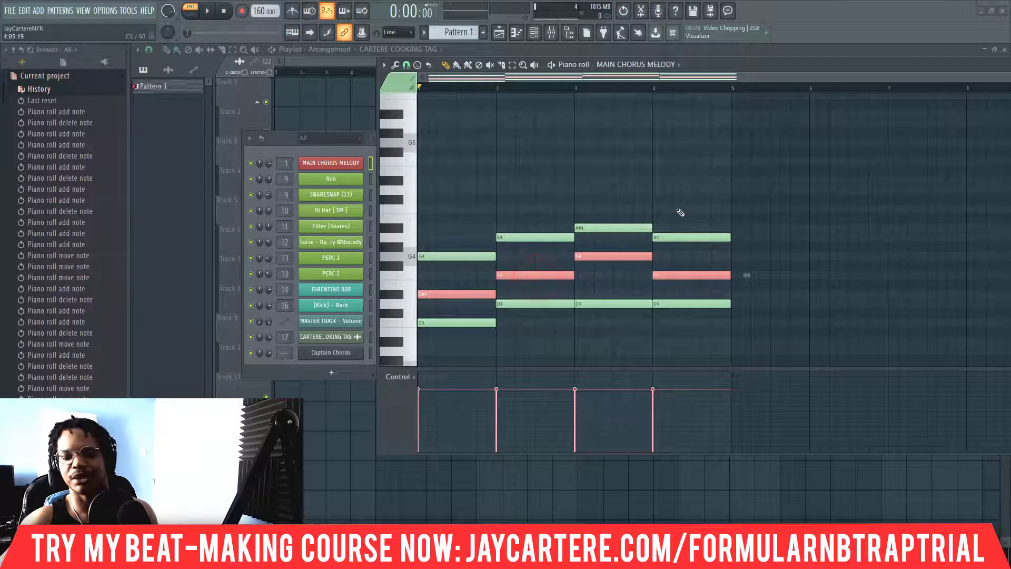
# Duplicate the selected notes one octave up, trim their starts to fill only each bar's second half, and play the pattern.
pyautogui.hotkey('ctrl', 'c')
pyautogui.hotkey('ctrl', 'v')
pyautogui.hotkey('ctrl', 'Up')
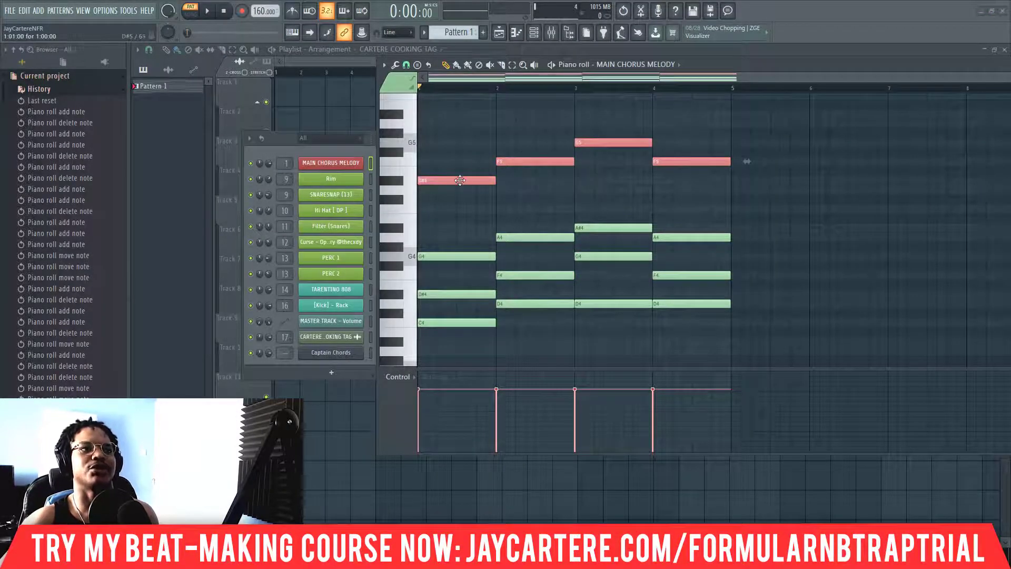
pyautogui.moveTo(457, 181); pyautogui.dragTo(496, 180)
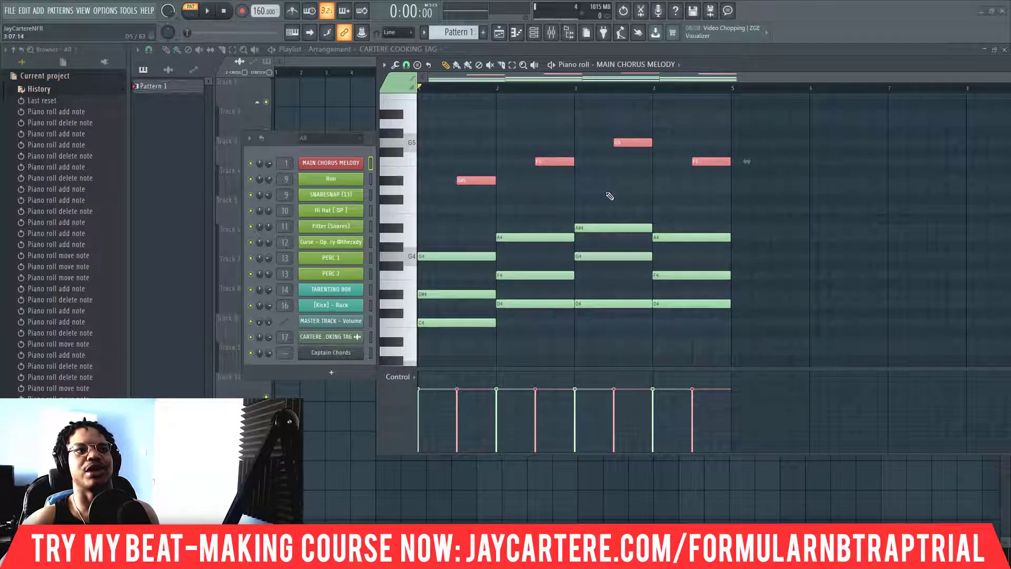
pyautogui.press('space')
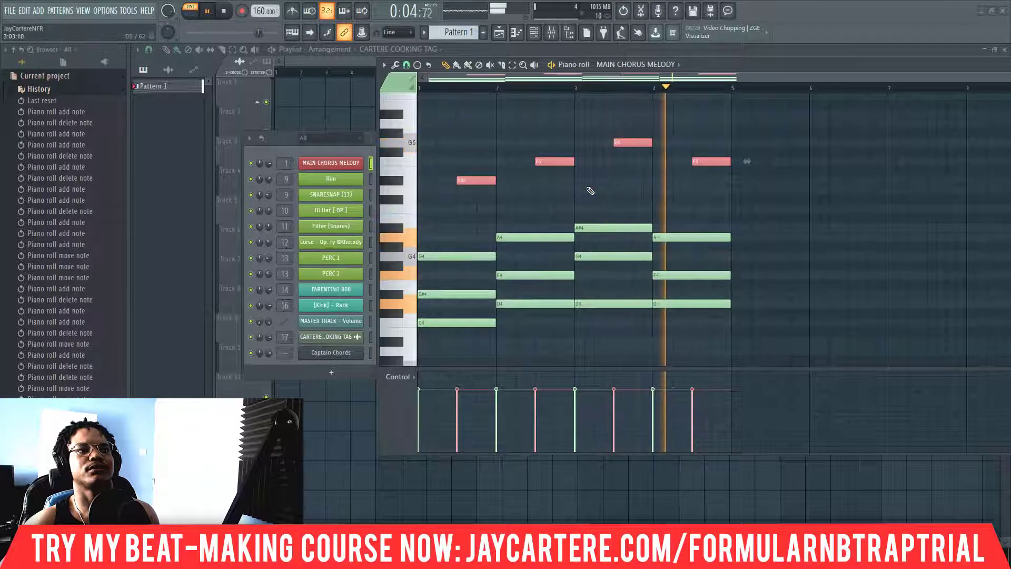
pyautogui.press('space')
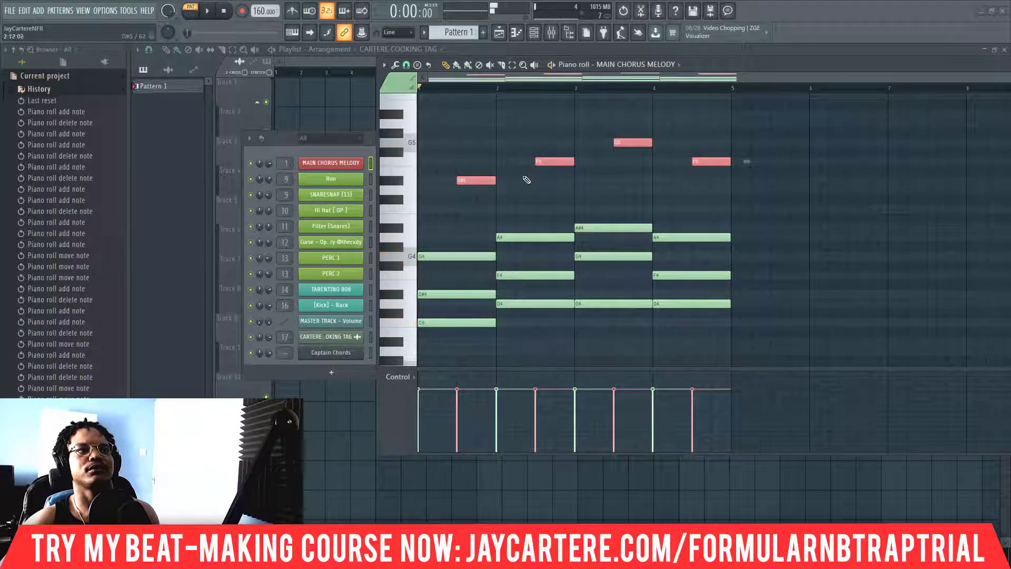
# Try out short melody notes just below the D#5 in bar 1 and delete them.
pyautogui.click(476, 193)
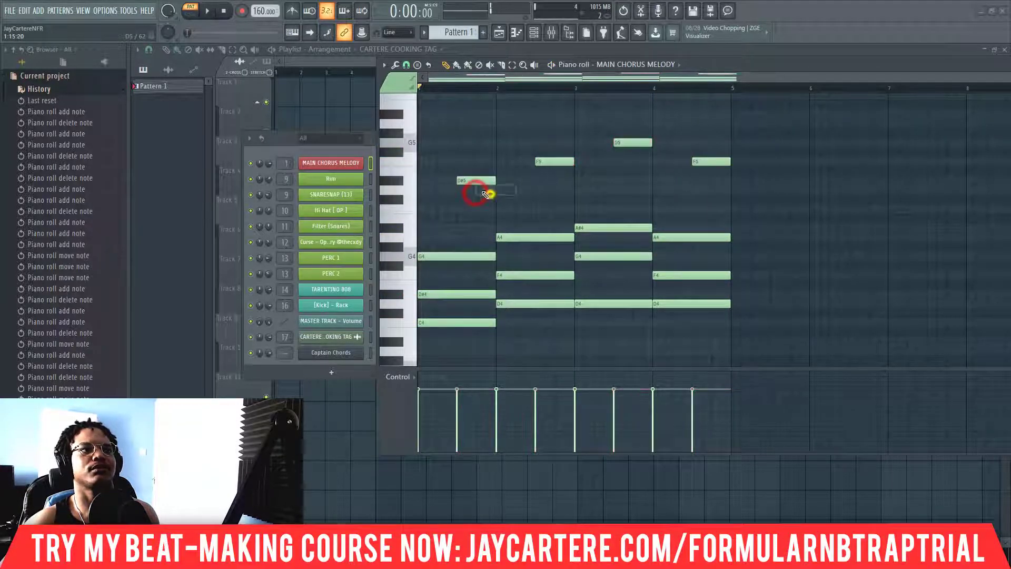
pyautogui.click(478, 191)
pyautogui.rightClick(491, 193)
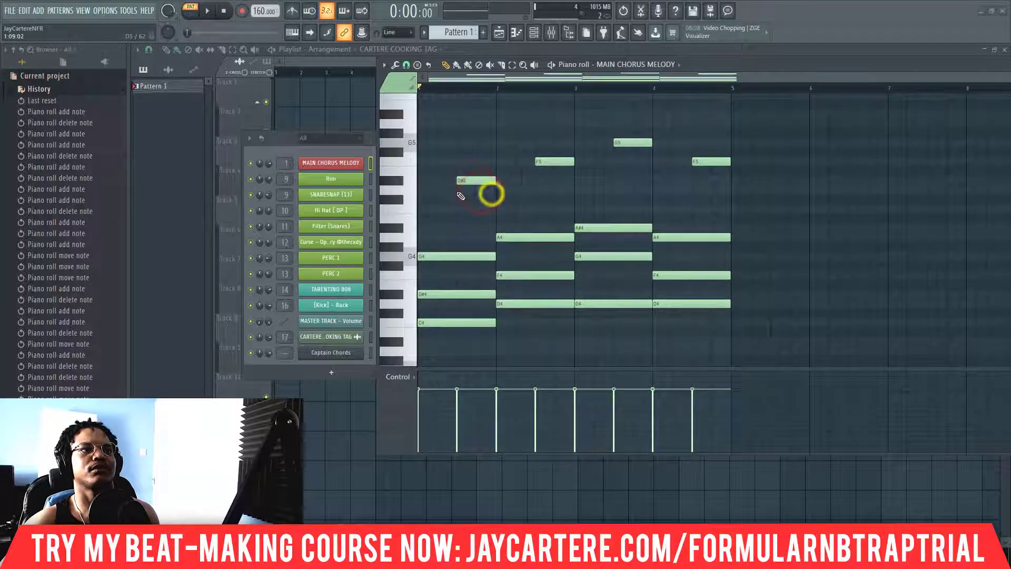
pyautogui.click(457, 192)
pyautogui.rightClick(468, 190)
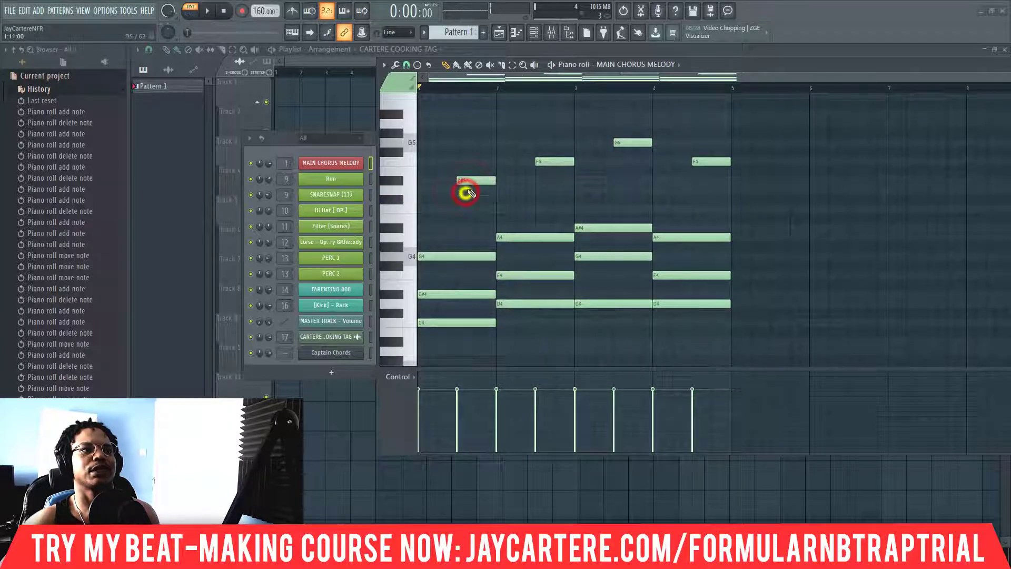
pyautogui.click(463, 209)
pyautogui.rightClick(472, 208)
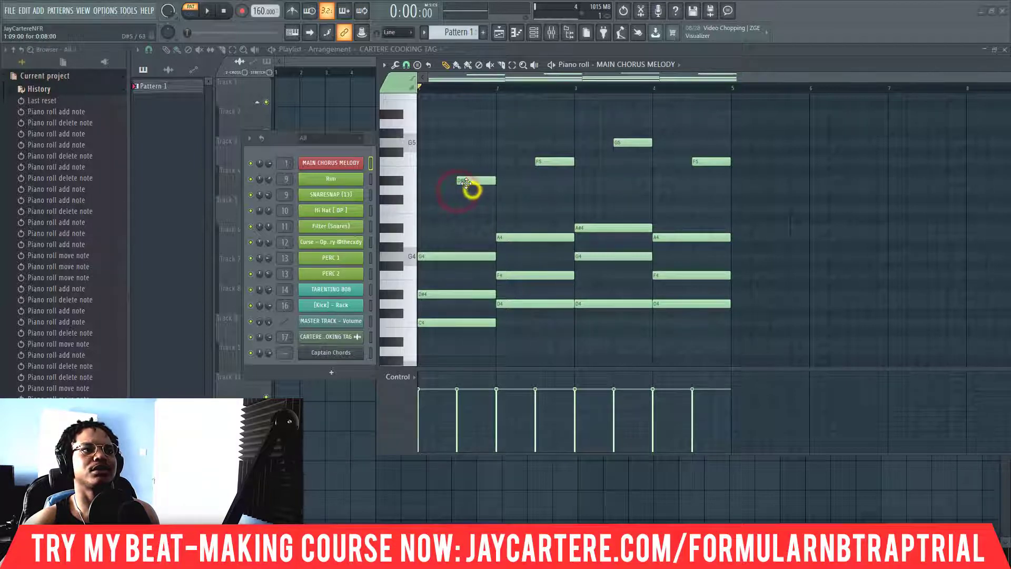
# Replace bar 1's D#5 melody note with F5, add a D5 in the bar's last quarter, and play the pattern.
pyautogui.click(468, 172)
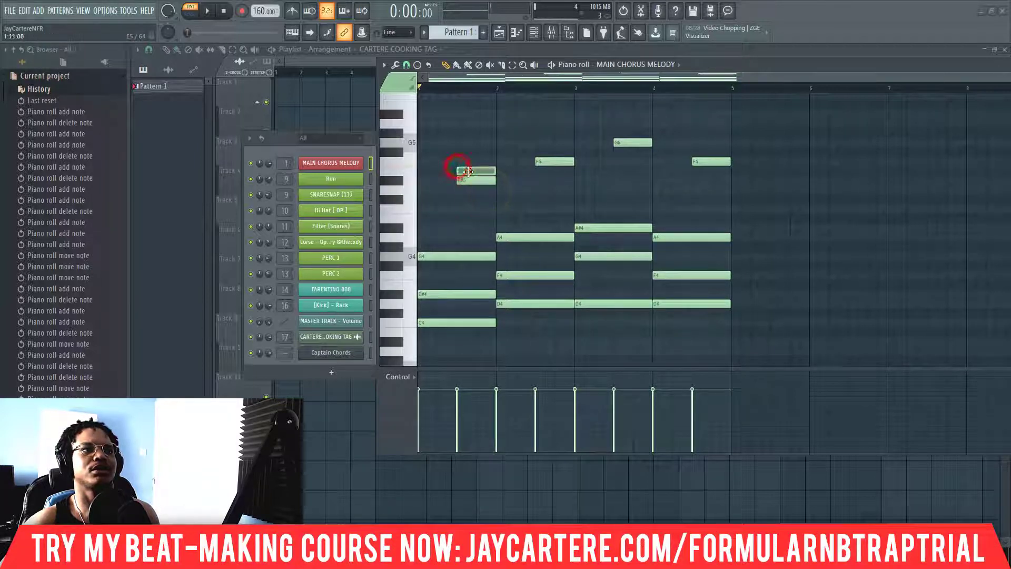
pyautogui.moveTo(468, 172); pyautogui.dragTo(470, 162)
pyautogui.click(477, 180)
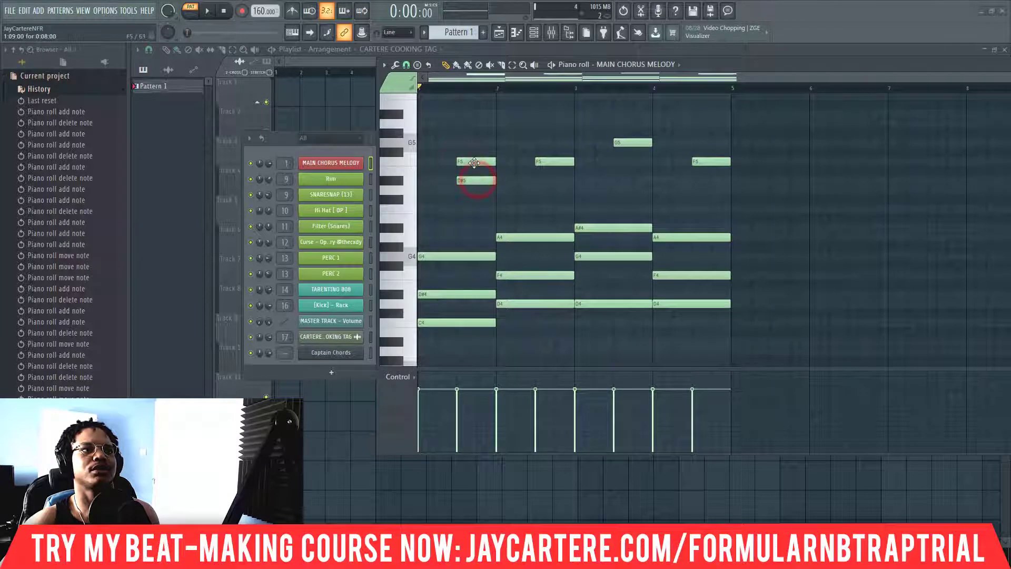
pyautogui.click(478, 189)
pyautogui.rightClick(473, 182)
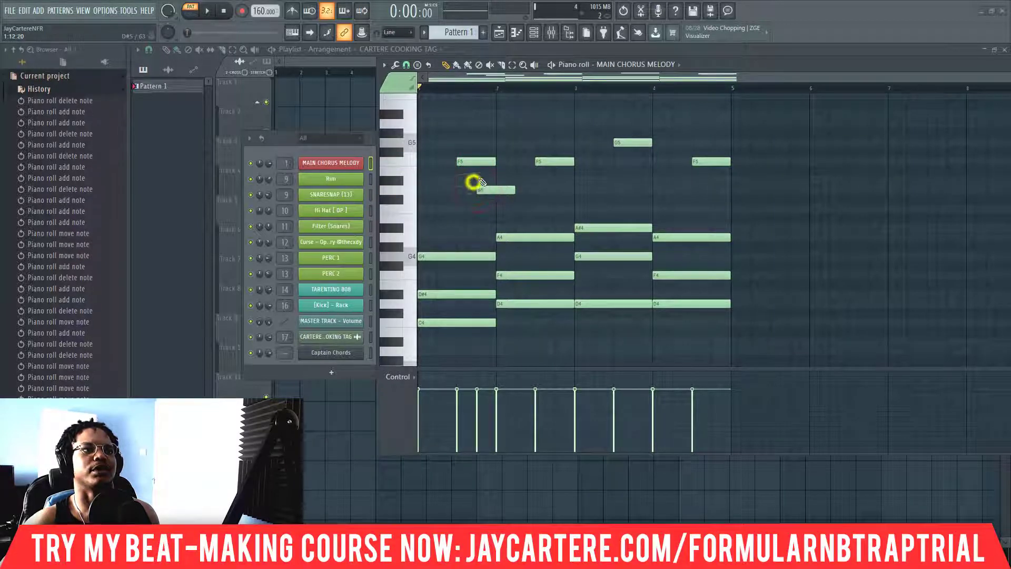
pyautogui.moveTo(511, 190); pyautogui.dragTo(498, 192)
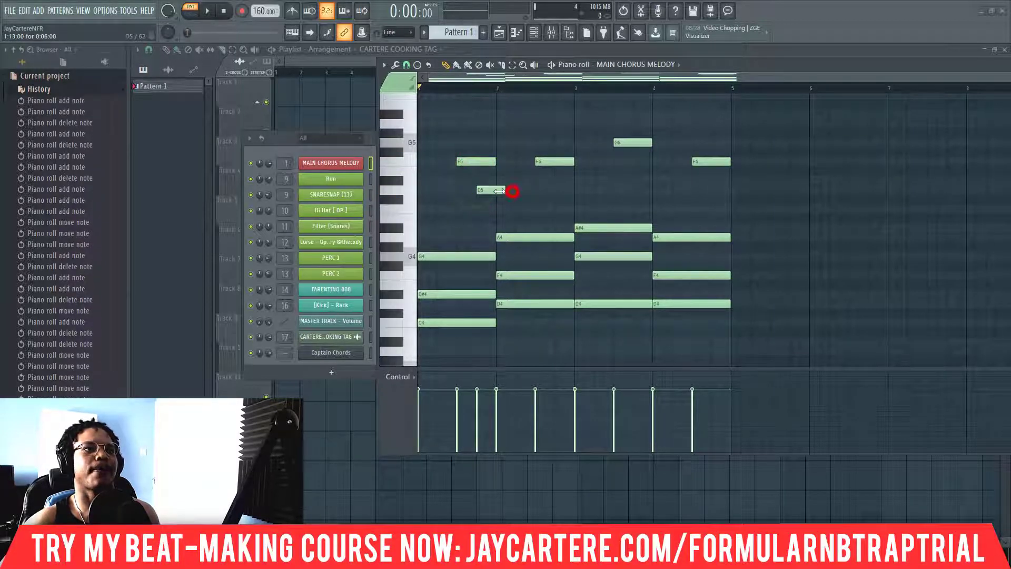
pyautogui.press('space')
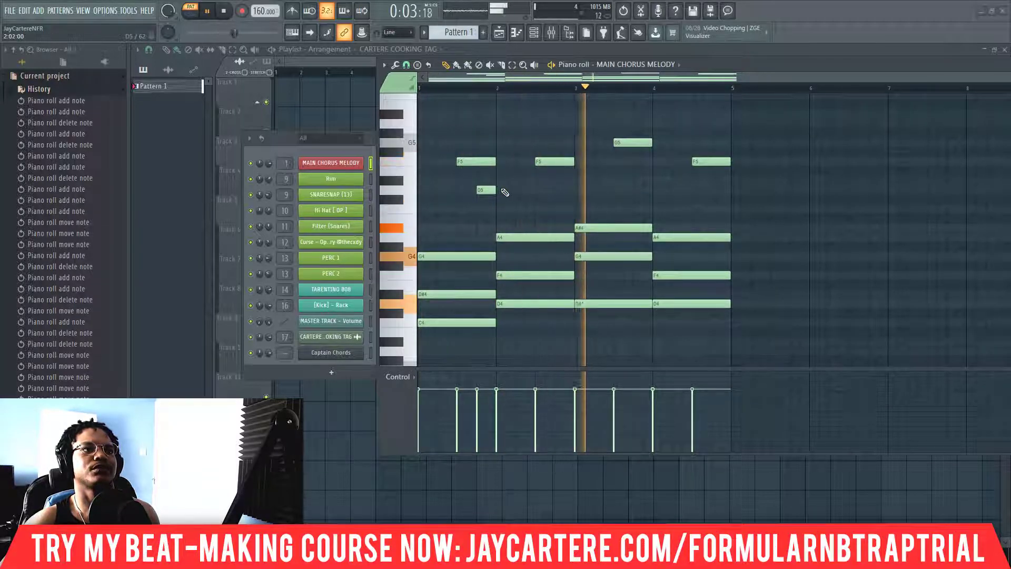
pyautogui.press('space')
# Add a quarter-bar F5 under the end of bar 3's G5 melody note and audition both notes.
pyautogui.click(635, 162)
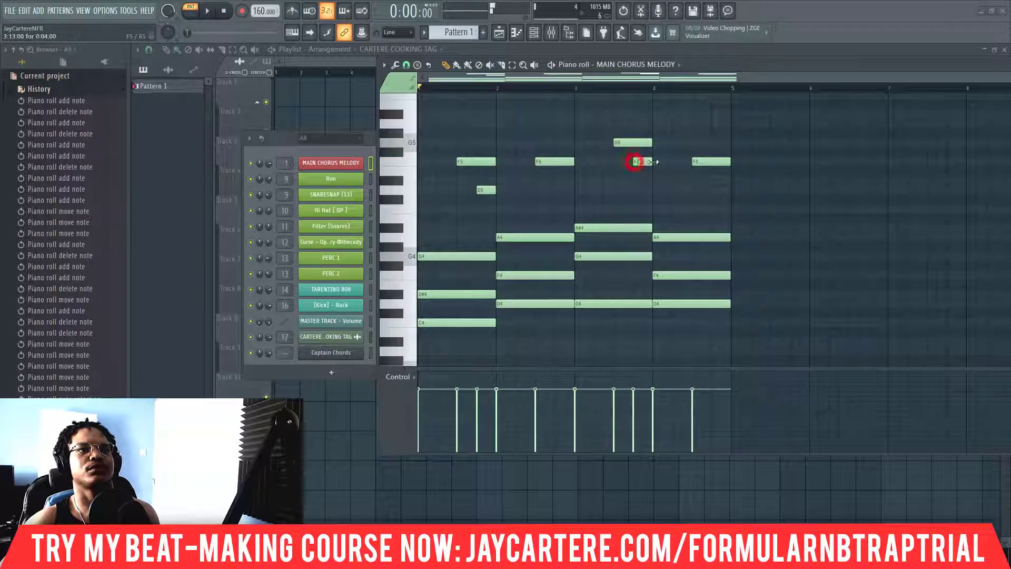
pyautogui.click(633, 144)
pyautogui.click(644, 169)
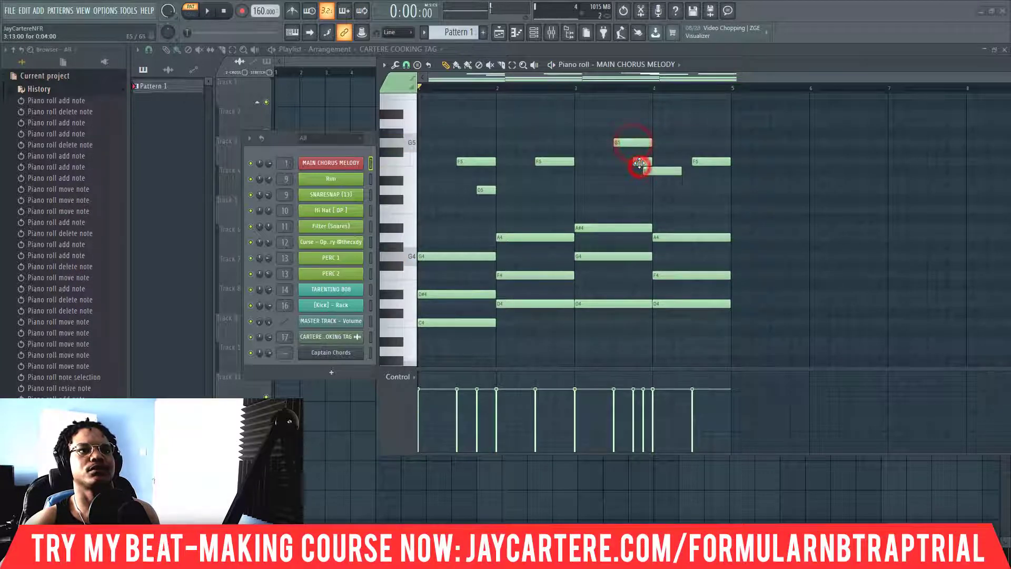
pyautogui.rightClick(656, 170)
pyautogui.click(631, 143)
pyautogui.click(638, 162)
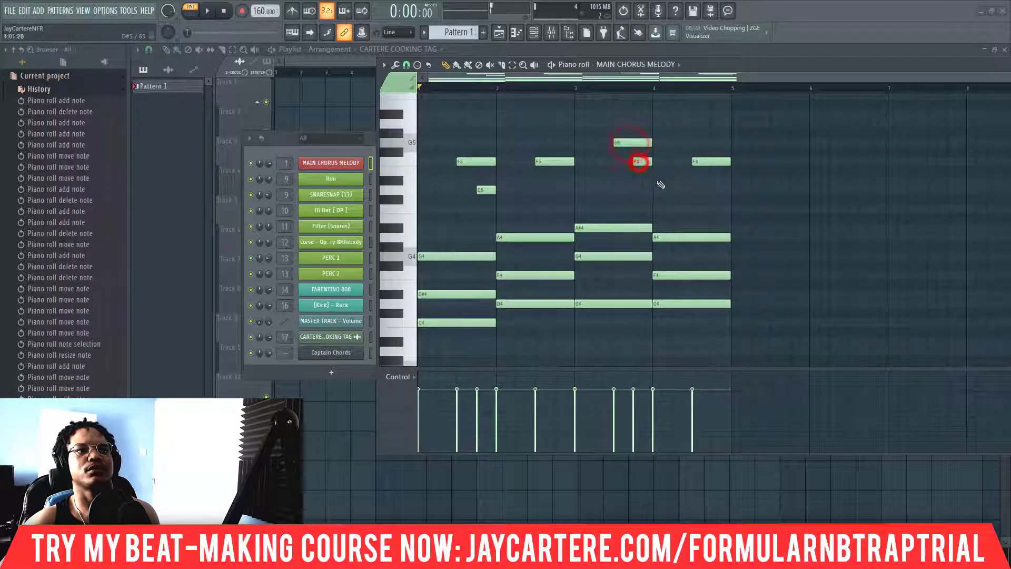
# Add a quarter-bar D5 at the start of bar 4 and try an F5 after it.
pyautogui.click(655, 189)
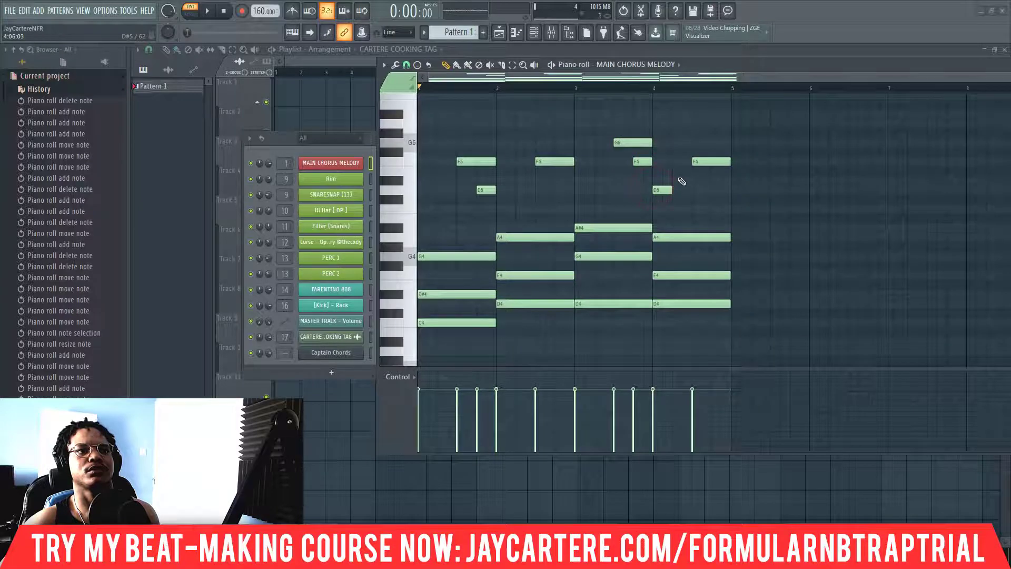
pyautogui.click(665, 189)
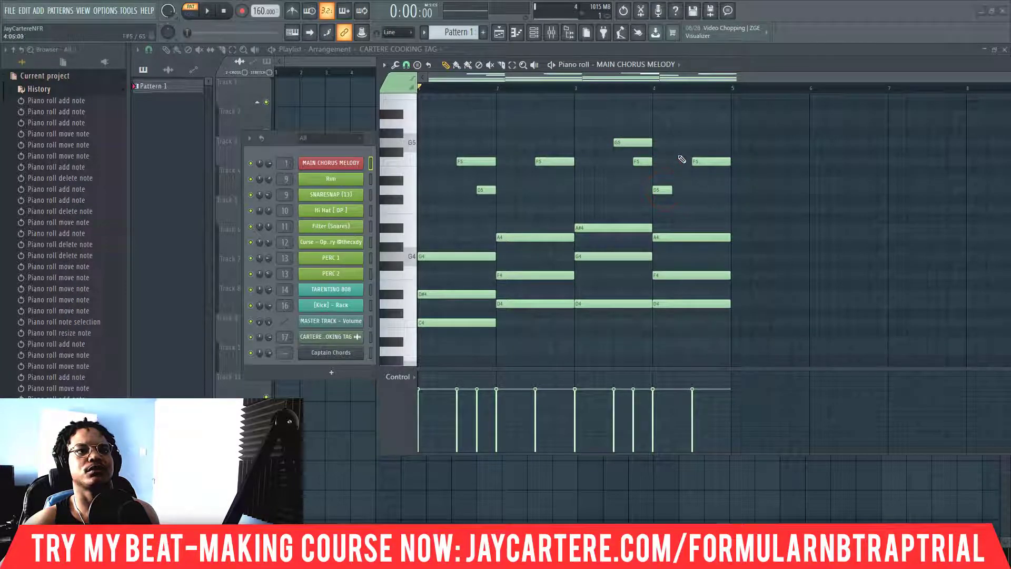
pyautogui.click(677, 161)
pyautogui.rightClick(677, 161)
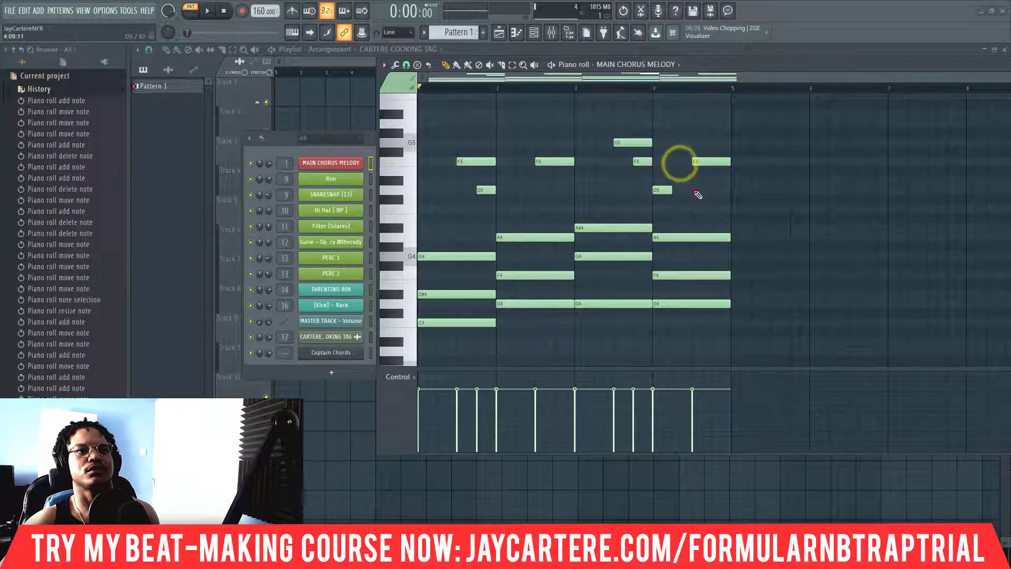
# Replace the F5 in bar 4's second half with a quarter-bar D5 followed by a C5, and play the pattern.
pyautogui.click(695, 190)
pyautogui.click(714, 181)
pyautogui.rightClick(718, 183)
pyautogui.click(703, 190)
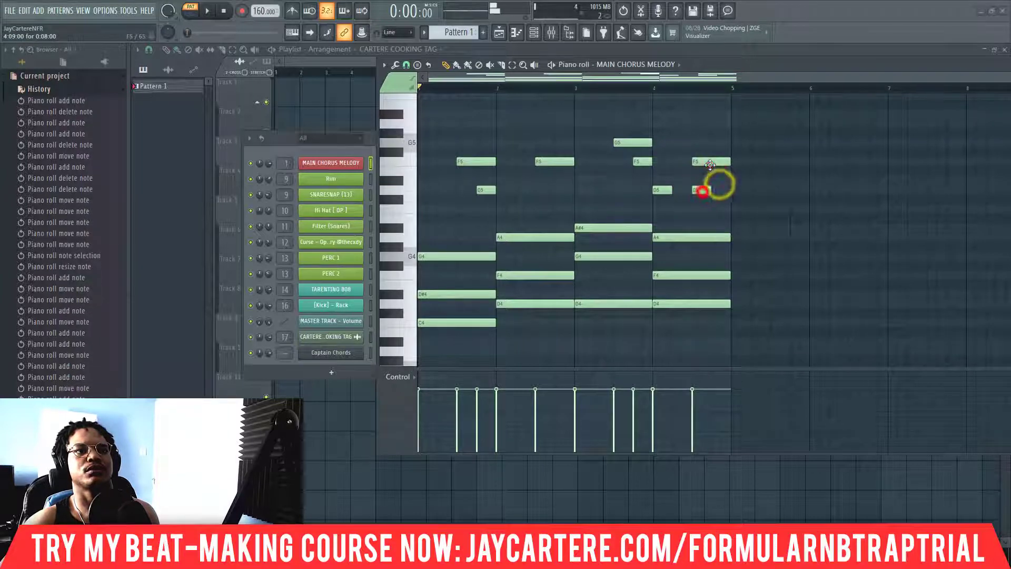
pyautogui.click(710, 163)
pyautogui.click(703, 190)
pyautogui.click(716, 208)
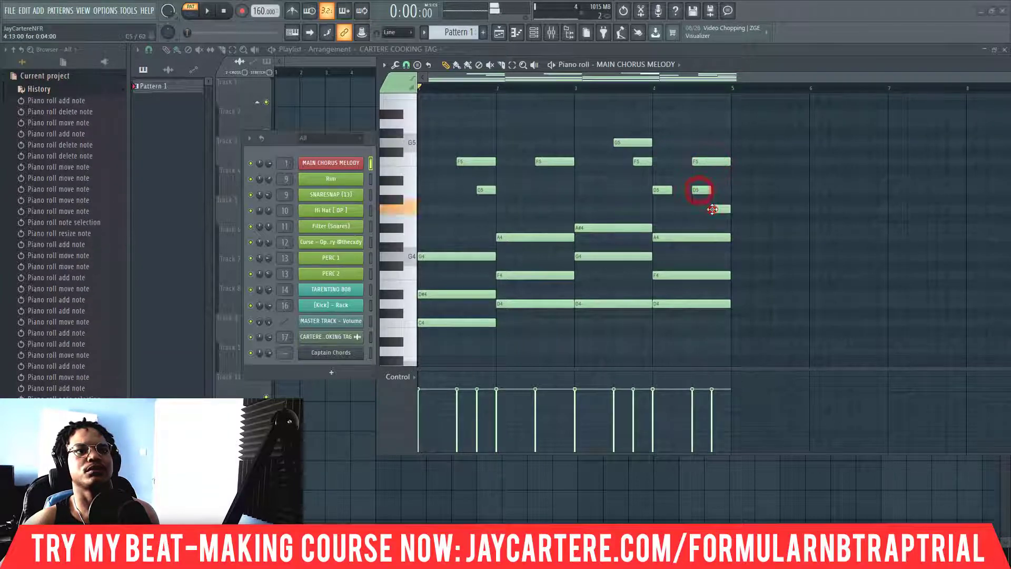
pyautogui.rightClick(711, 163)
pyautogui.press('space')
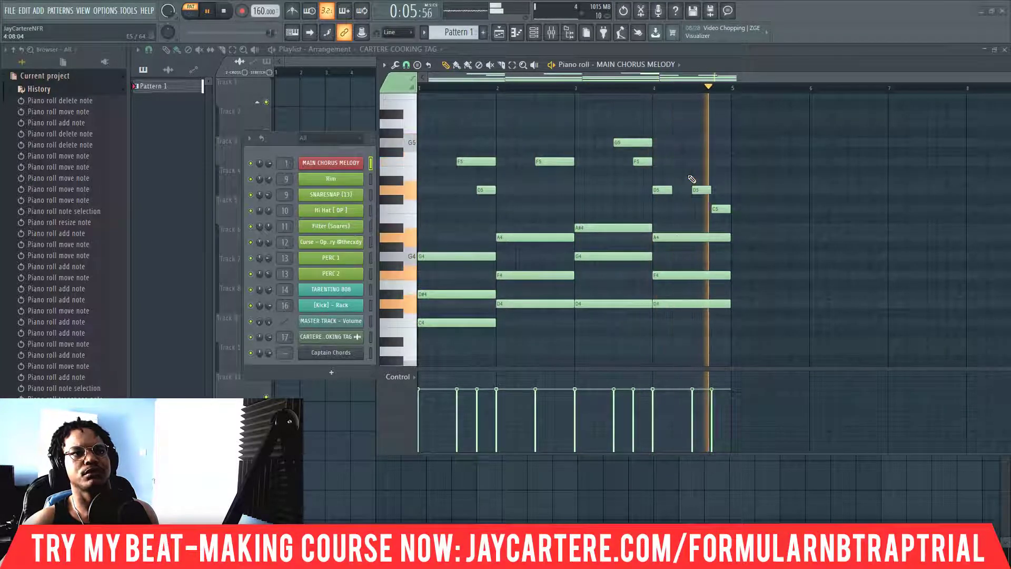
pyautogui.press('space')
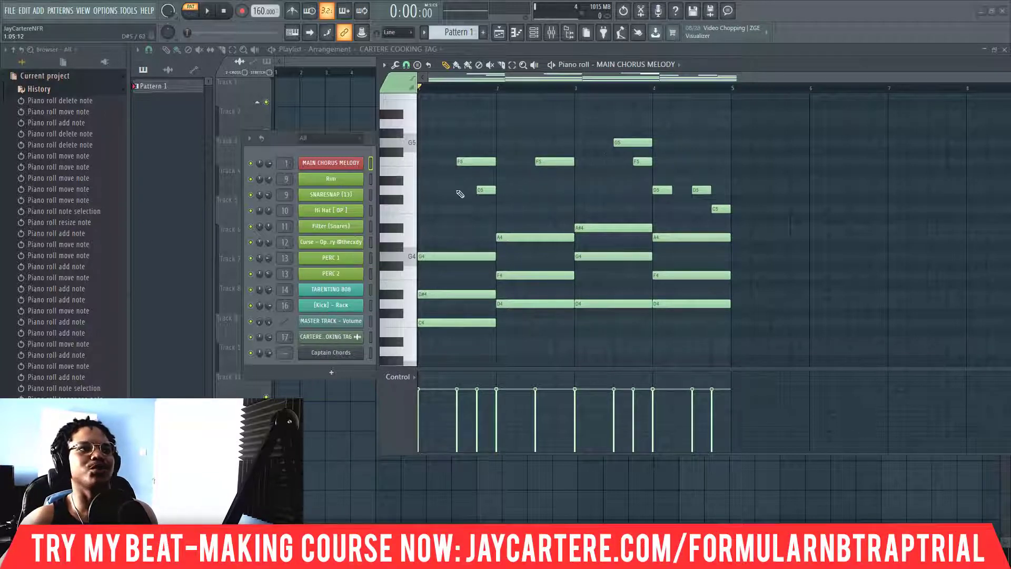
# Audition the top melody notes one by one in bars 1 to 3.
pyautogui.click(469, 163)
pyautogui.click(484, 191)
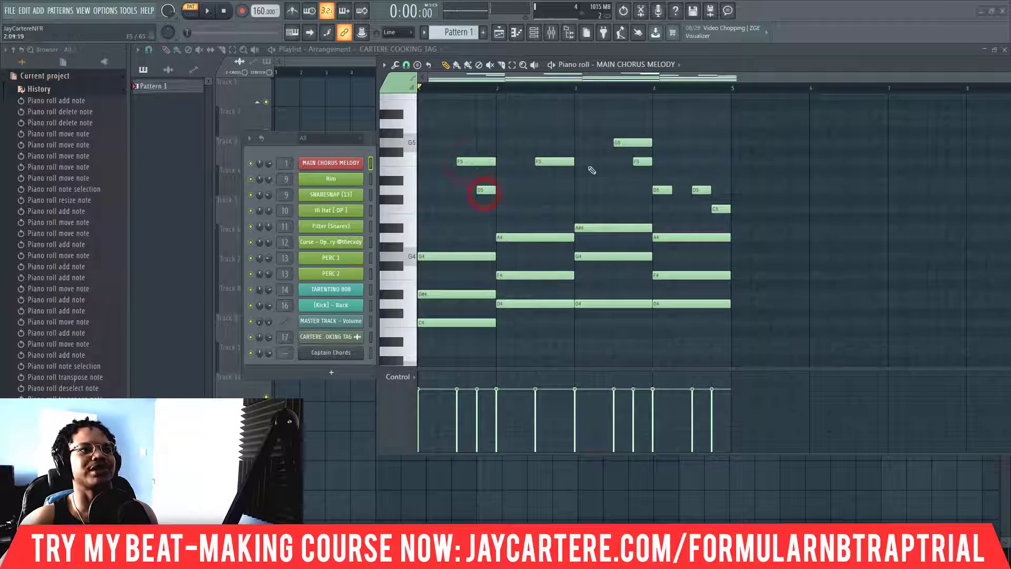
pyautogui.click(564, 162)
pyautogui.click(643, 143)
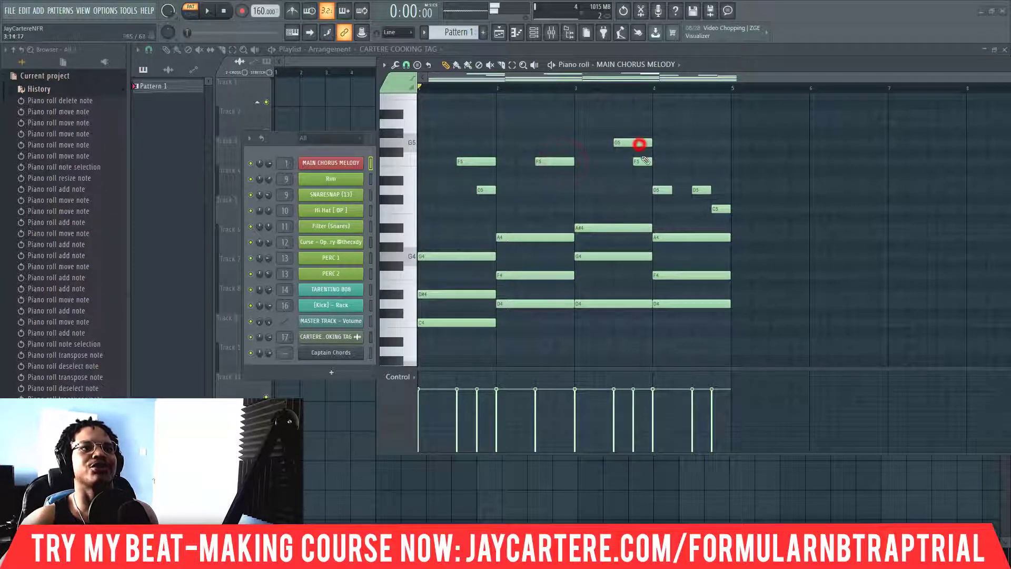
pyautogui.click(642, 162)
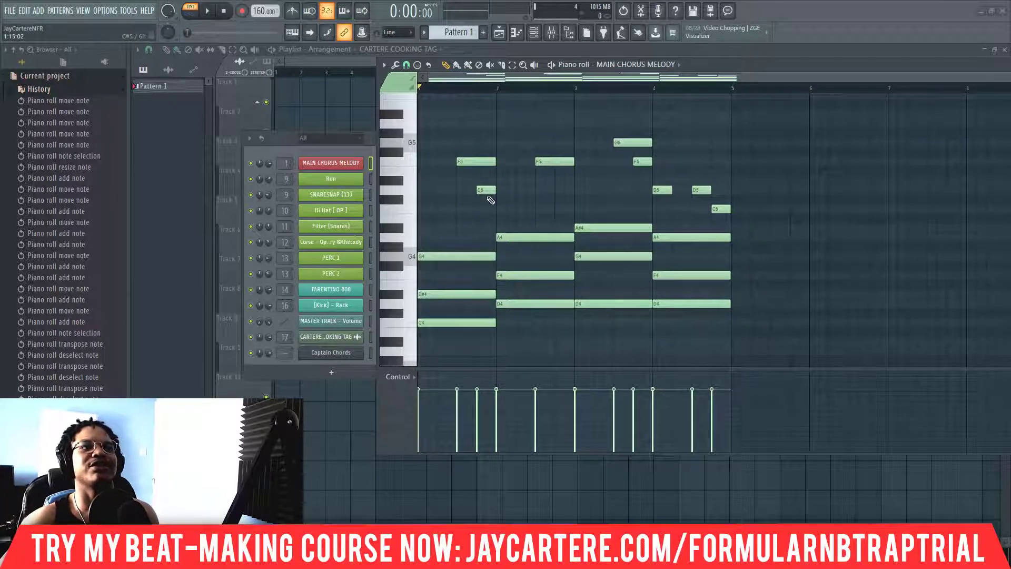
# Delete the entire top melody and duplicate bar 2's F4 chord note one octave up to F5.
pyautogui.moveTo(487, 195)
pyautogui.mouseDown()
pyautogui.moveTo(651, 151)
pyautogui.moveTo(731, 215)
pyautogui.mouseUp()
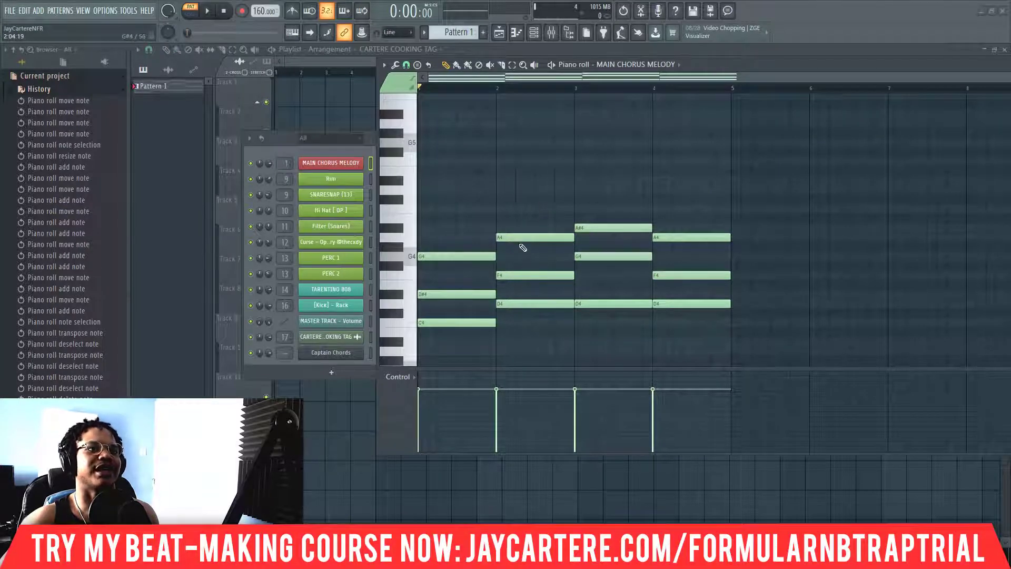
pyautogui.click(521, 276)
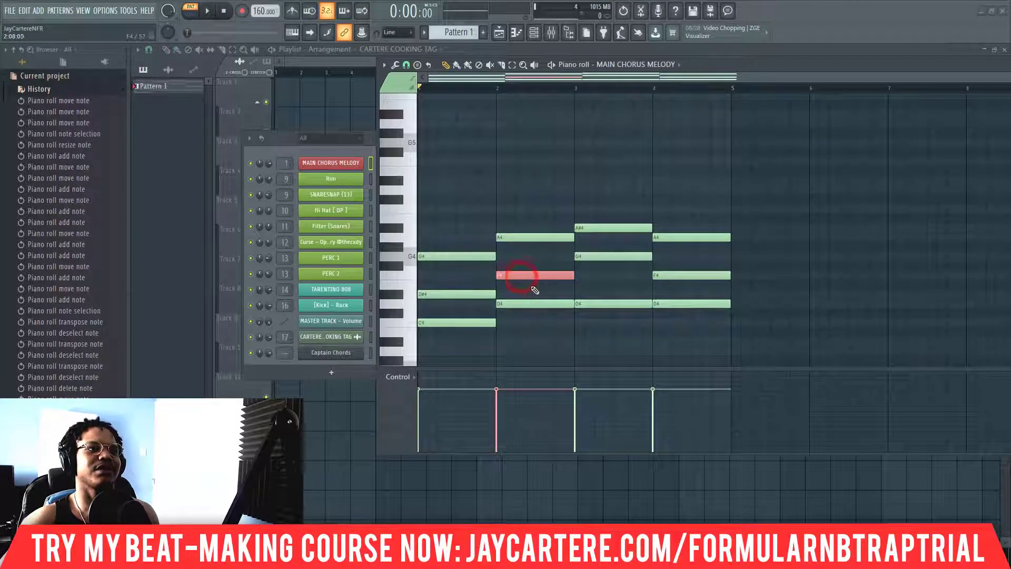
pyautogui.click(517, 275)
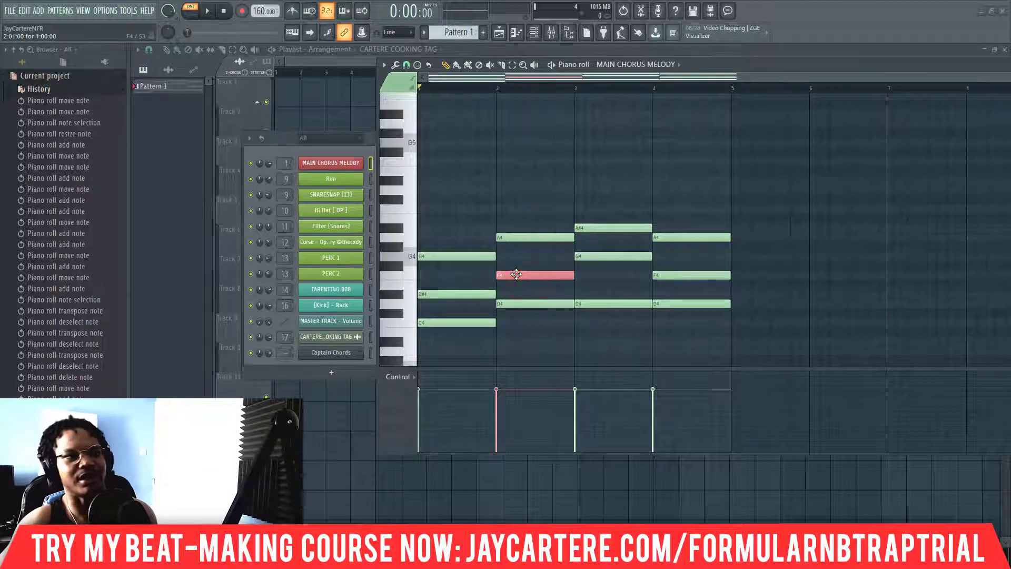
pyautogui.hotkey('ctrl', 'Up')
pyautogui.hotkey('ctrl', 'Down')
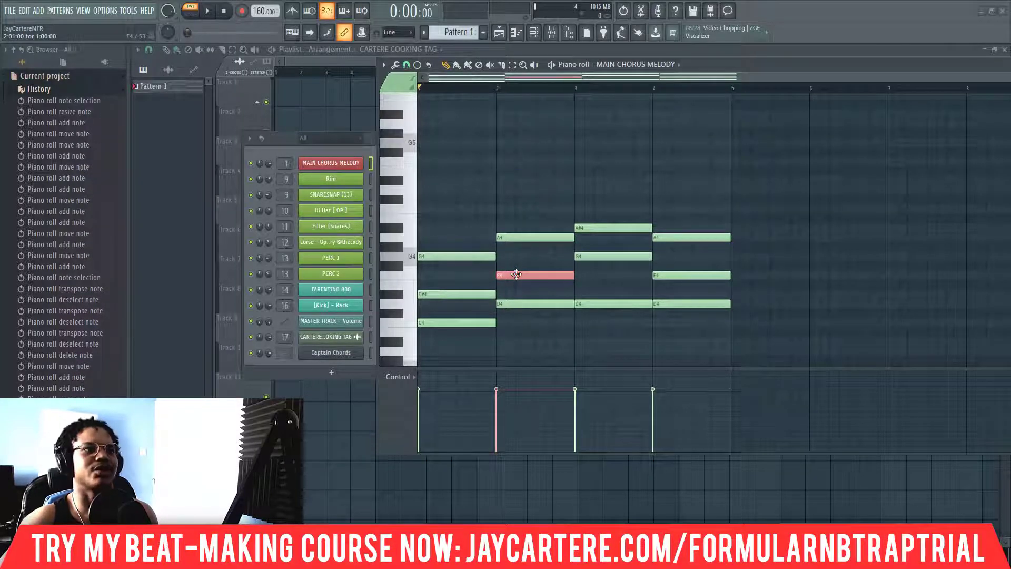
pyautogui.click(516, 274)
pyautogui.hotkey('ctrl', 'Up')
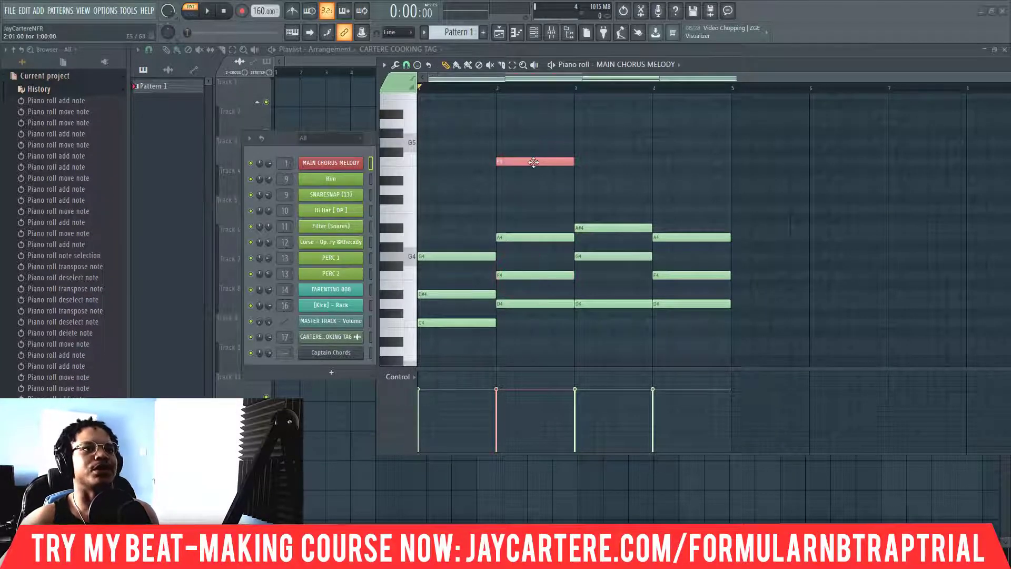
# Fit the F5 to bar 2's second half, add a D5 in the bar's last quarter, and play the pattern.
pyautogui.moveTo(533, 162); pyautogui.dragTo(570, 162)
pyautogui.click(555, 181)
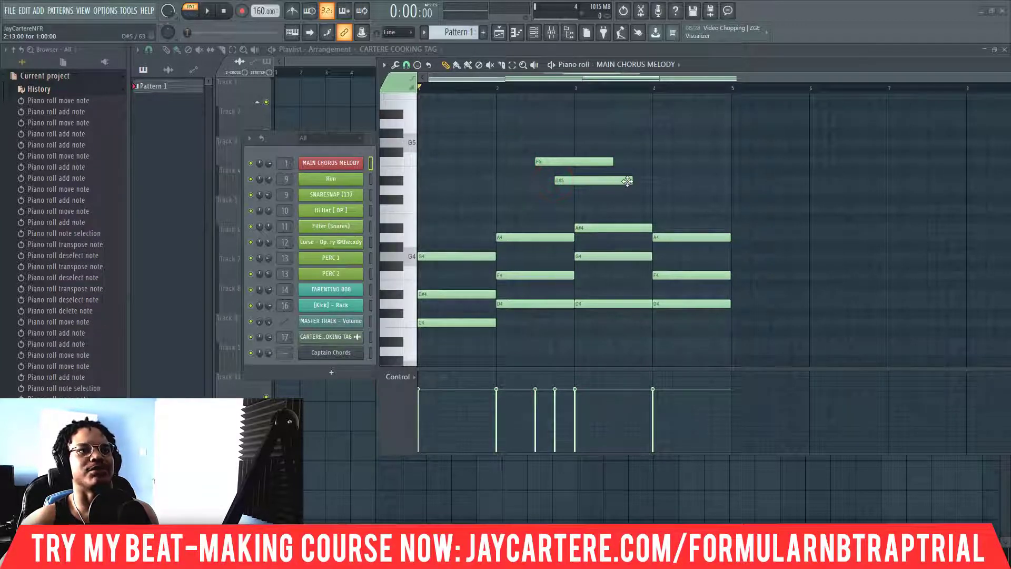
pyautogui.moveTo(592, 179); pyautogui.dragTo(570, 194)
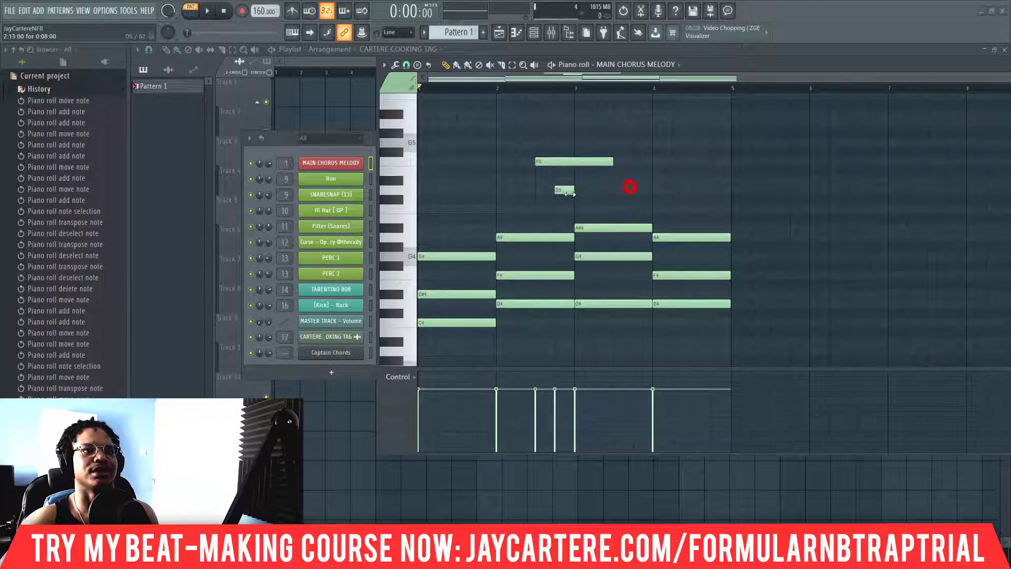
pyautogui.moveTo(609, 162); pyautogui.dragTo(570, 166)
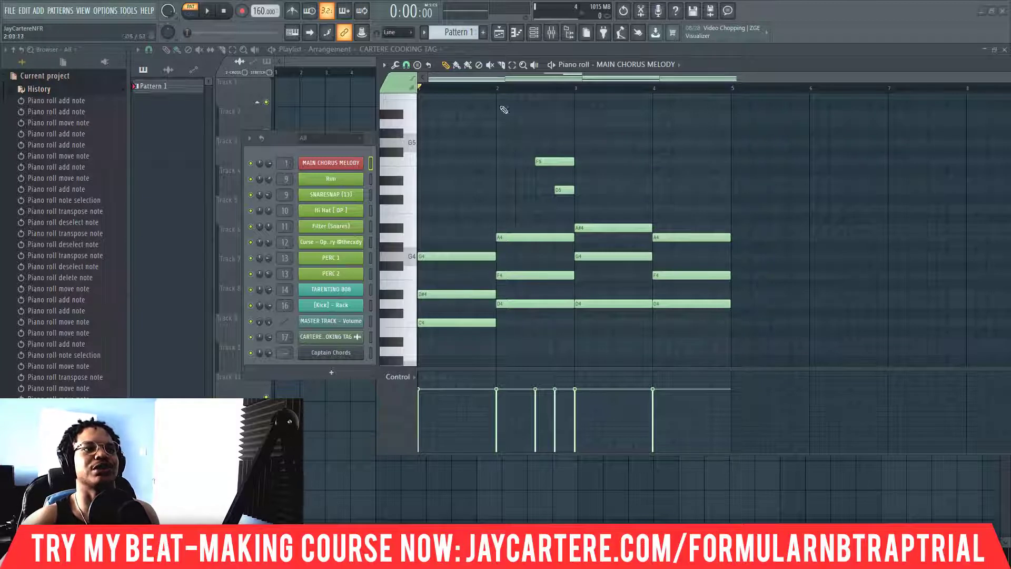
pyautogui.press('space')
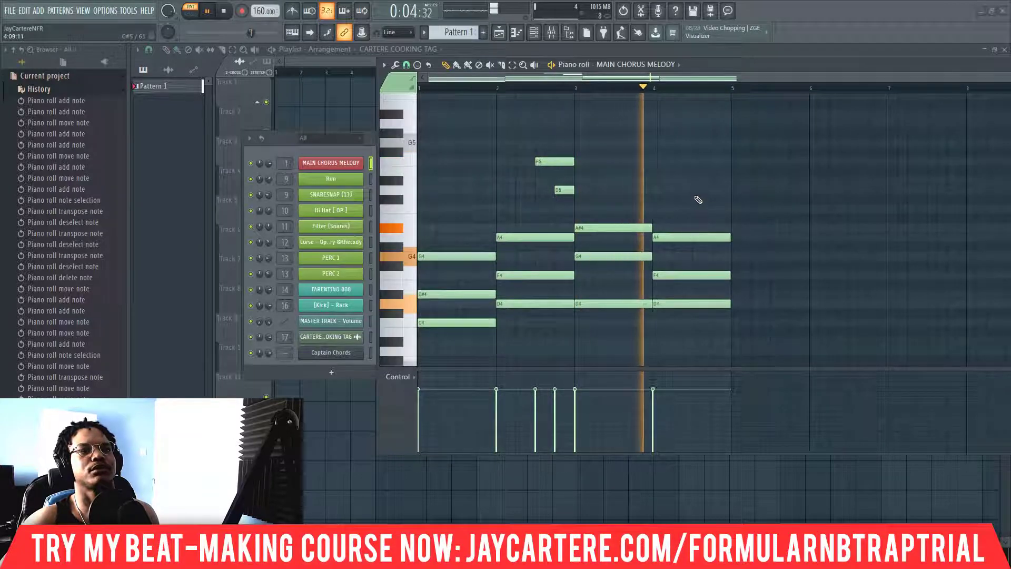
pyautogui.press('space')
# Add a D5 across bar 4's second half and an F5 in its last quarter, and play the pattern.
pyautogui.click(673, 143)
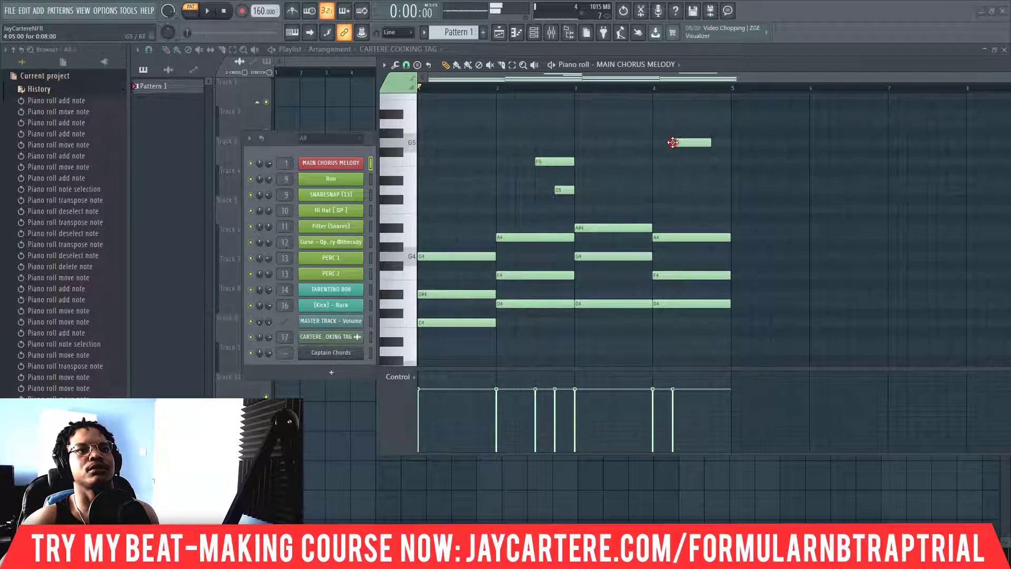
pyautogui.rightClick(689, 143)
pyautogui.click(676, 191)
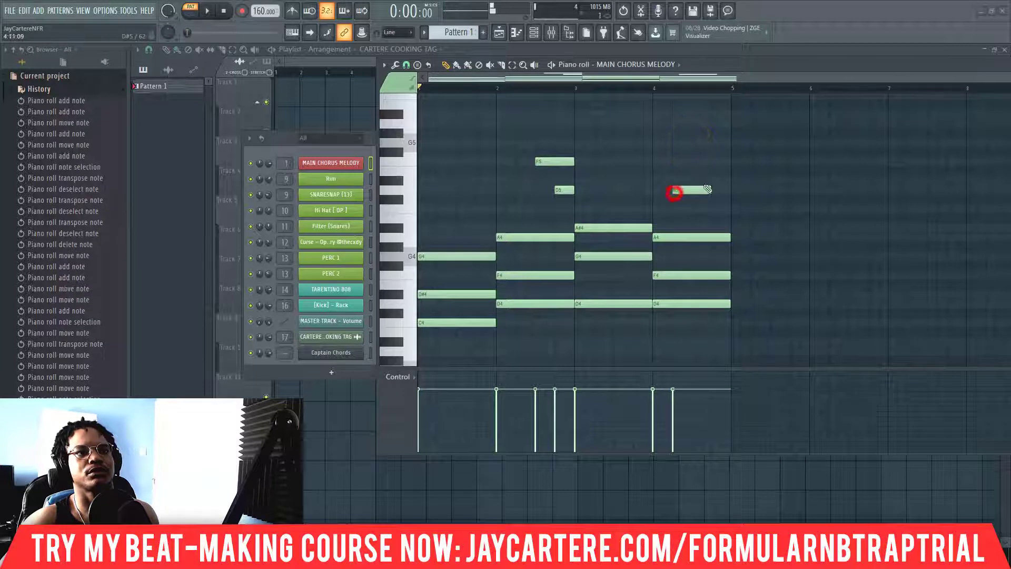
pyautogui.click(695, 161)
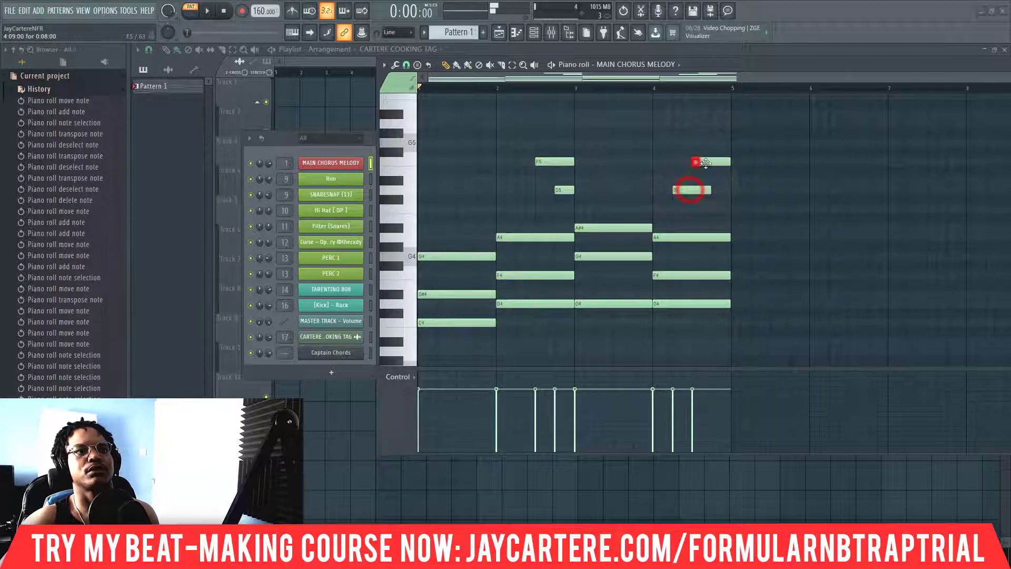
pyautogui.moveTo(688, 190); pyautogui.dragTo(730, 161)
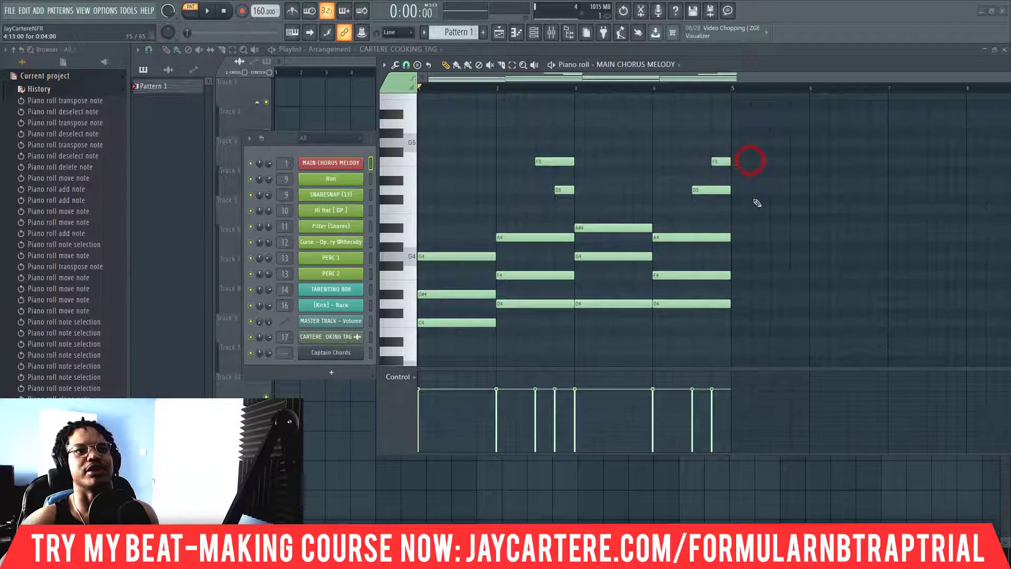
pyautogui.press('space')
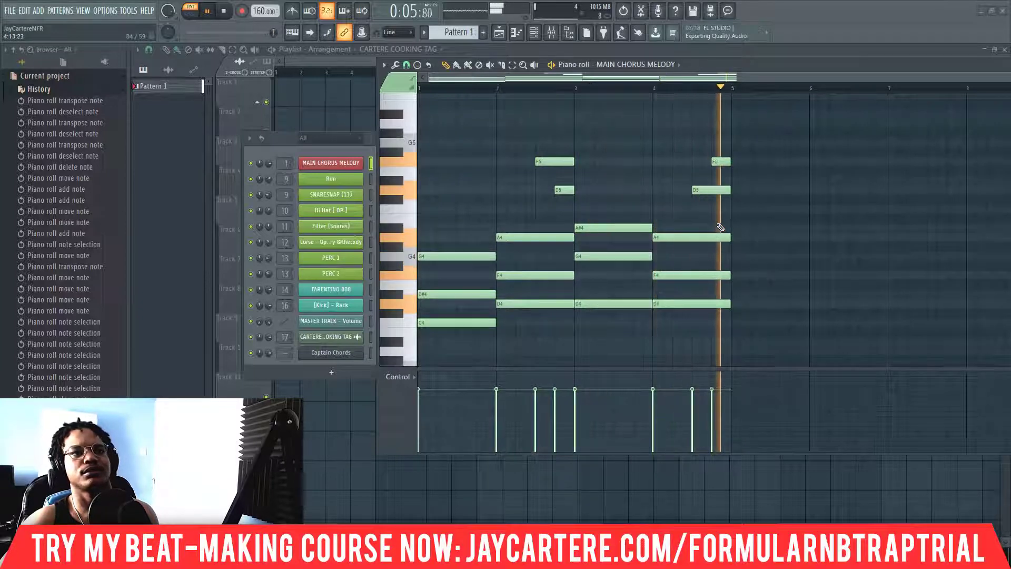
pyautogui.press('space')
# Audition the F5 and D5 melody notes in bar 2 and the D5 in bar 4.
pyautogui.click(544, 163)
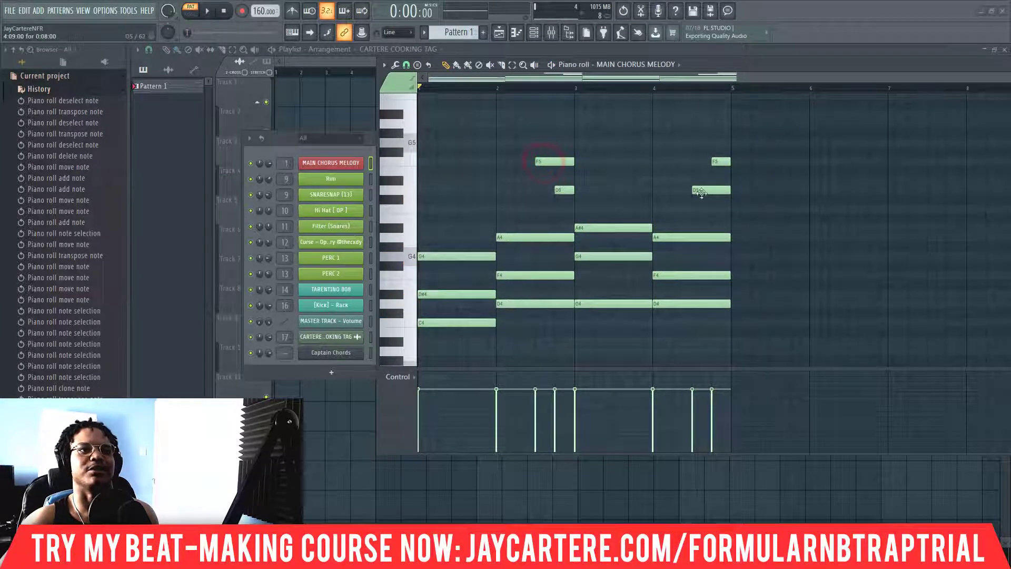
pyautogui.click(556, 161)
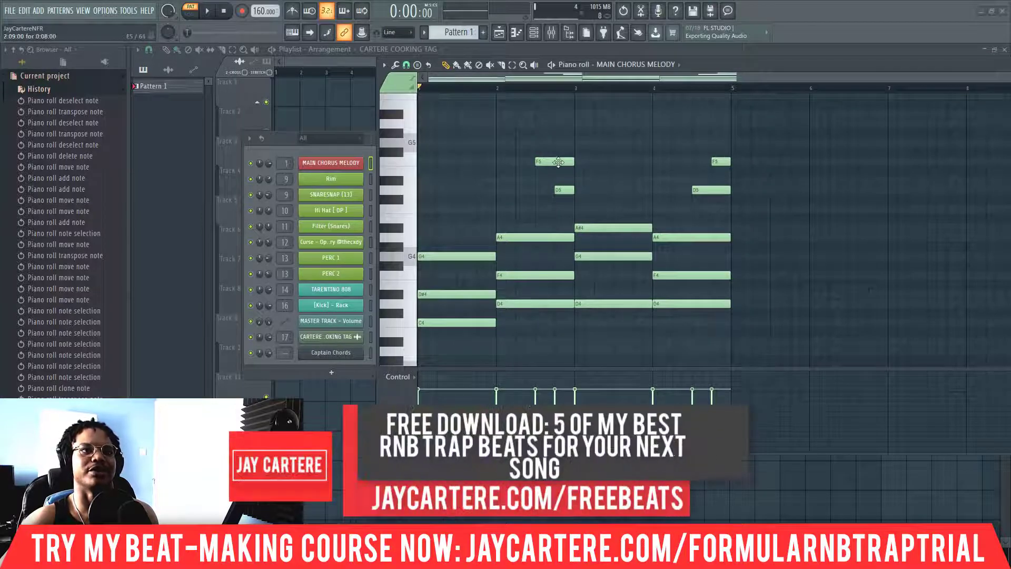
pyautogui.click(563, 189)
pyautogui.click(708, 190)
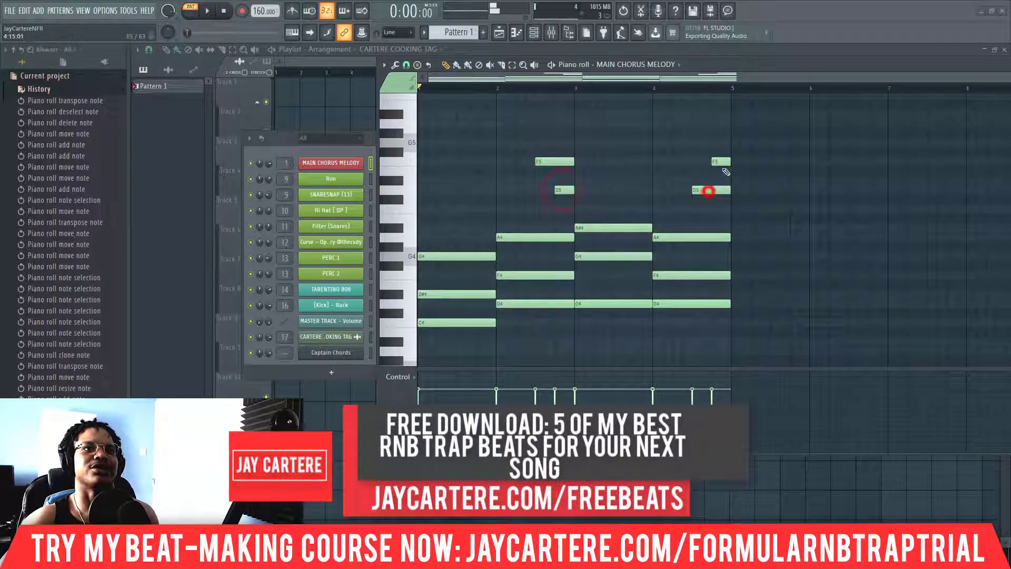
# Delete all the F5 and D5 top melody notes in bars 2 and 4.
pyautogui.click(720, 161)
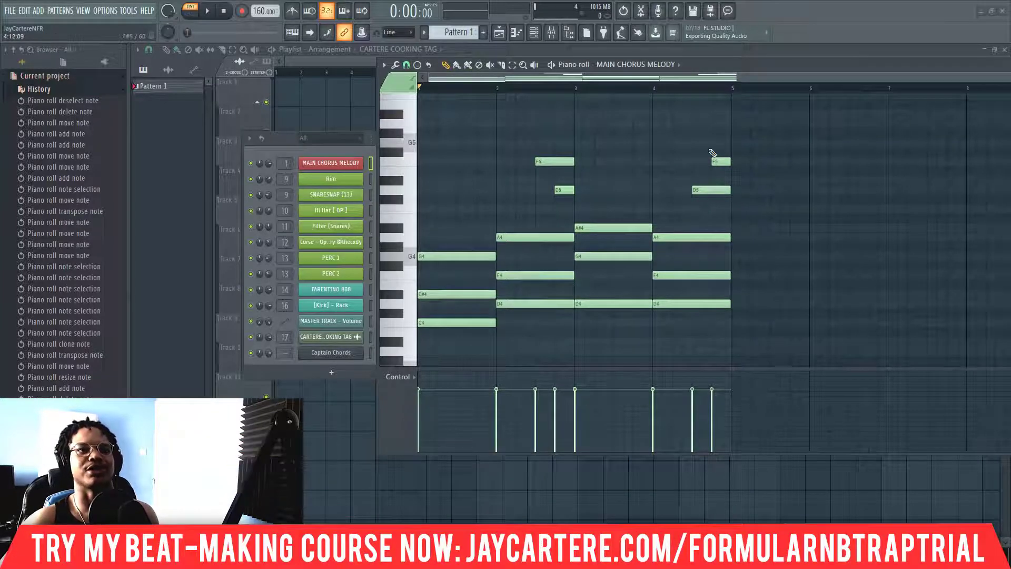
pyautogui.doubleClick(749, 64)
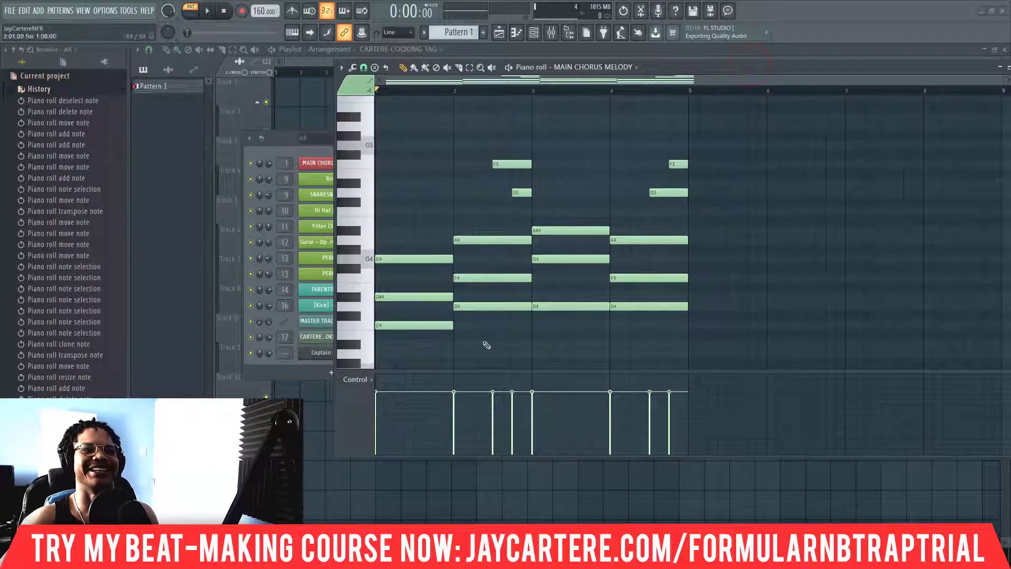
pyautogui.doubleClick(677, 67)
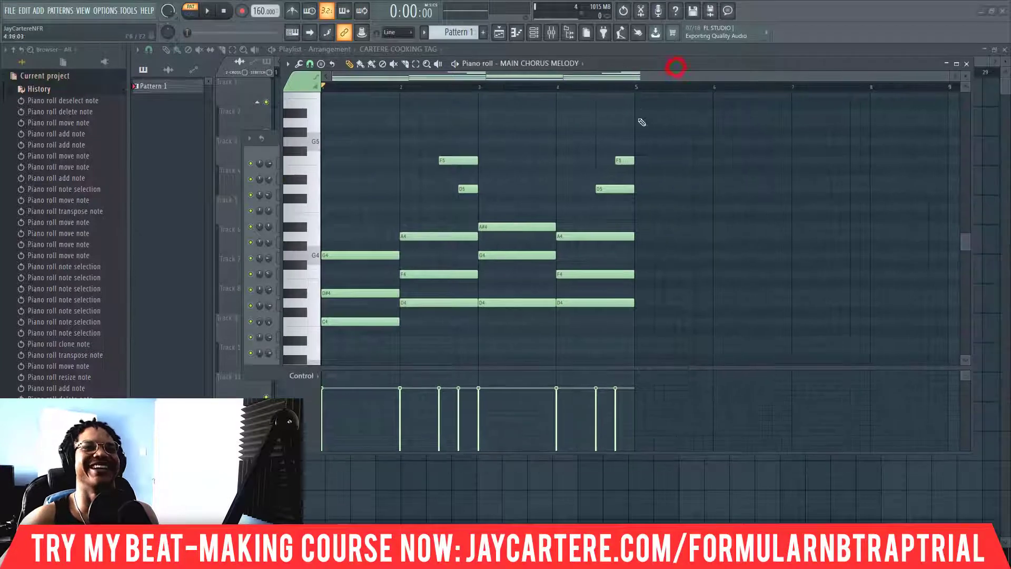
pyautogui.rightClick(609, 202)
pyautogui.rightClick(479, 197)
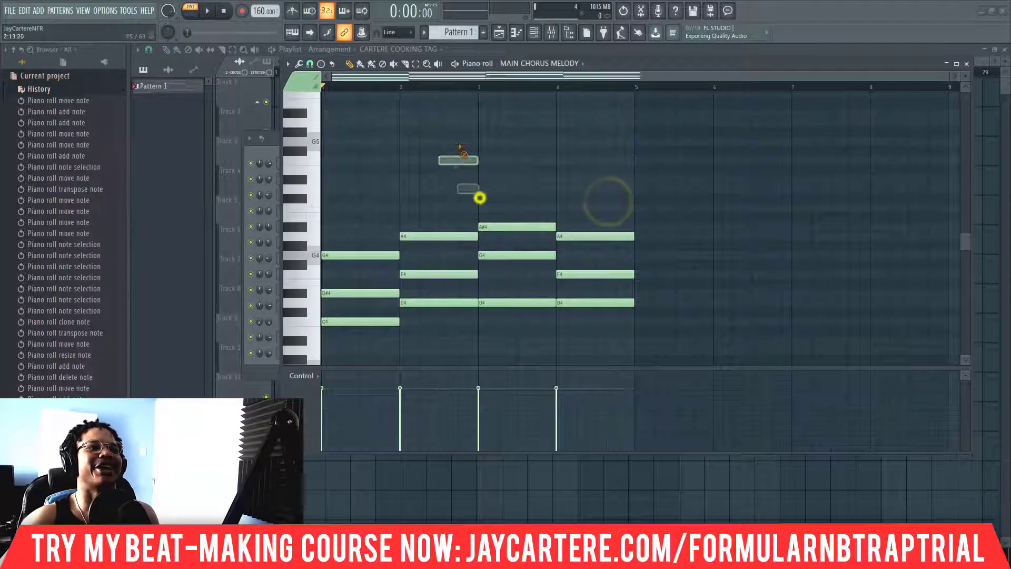
pyautogui.moveTo(604, 70); pyautogui.dragTo(657, 64)
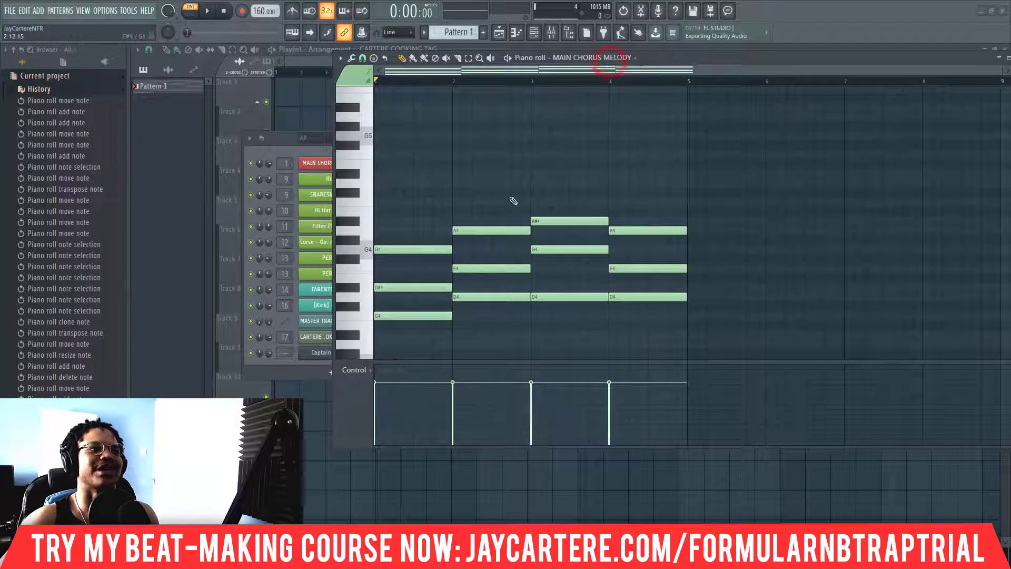
pyautogui.click(397, 250)
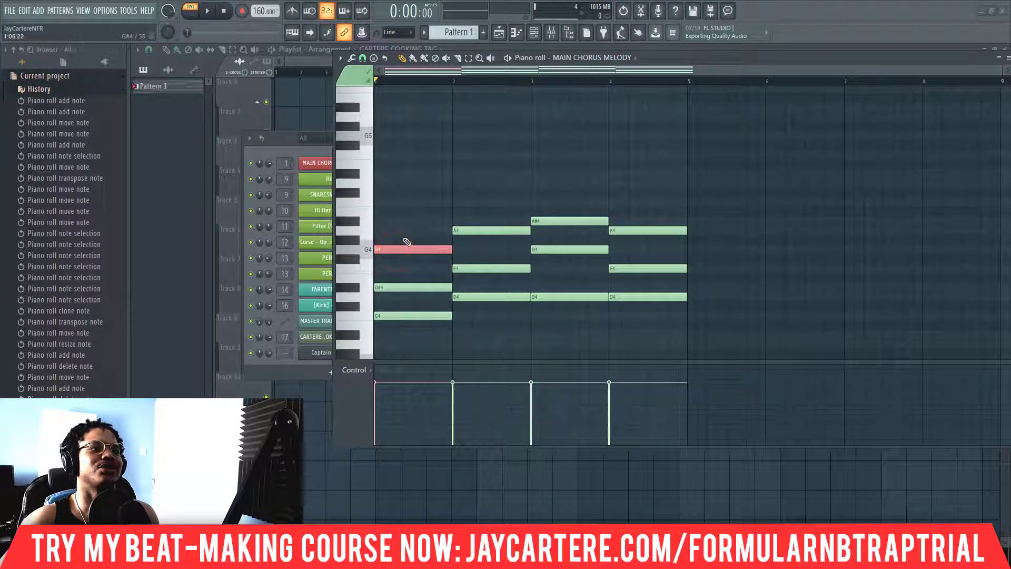
pyautogui.rightClick(406, 249)
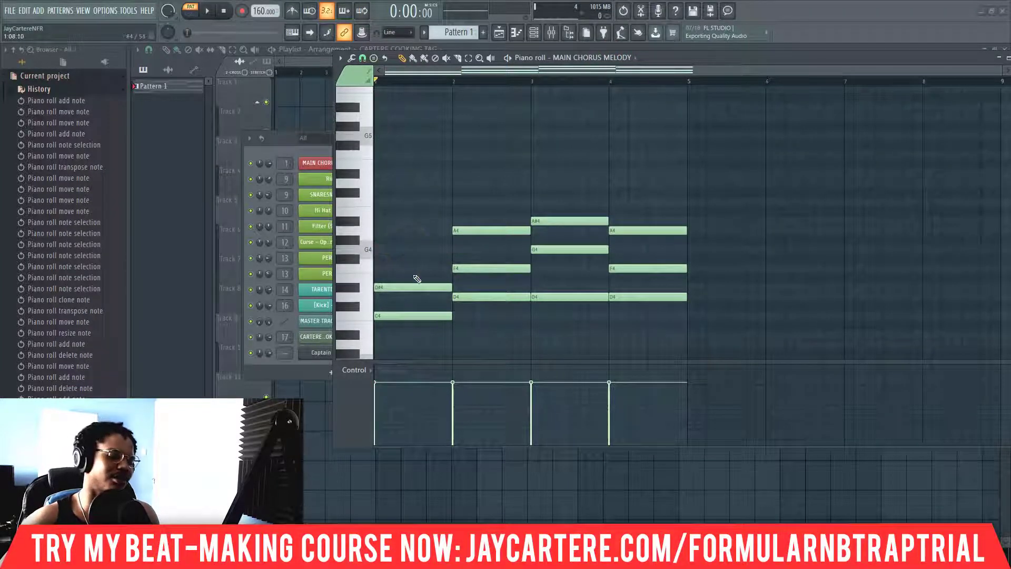
pyautogui.hotkey('ctrl', 'z')
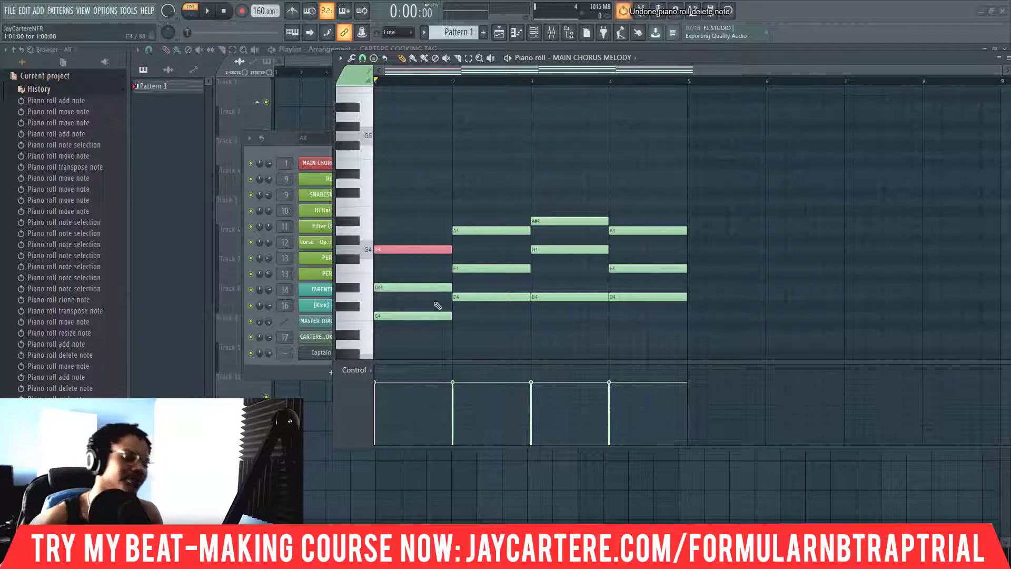
# Add an A#4 across bar 1's second half and an F5 across bar 2's second half.
pyautogui.click(412, 221)
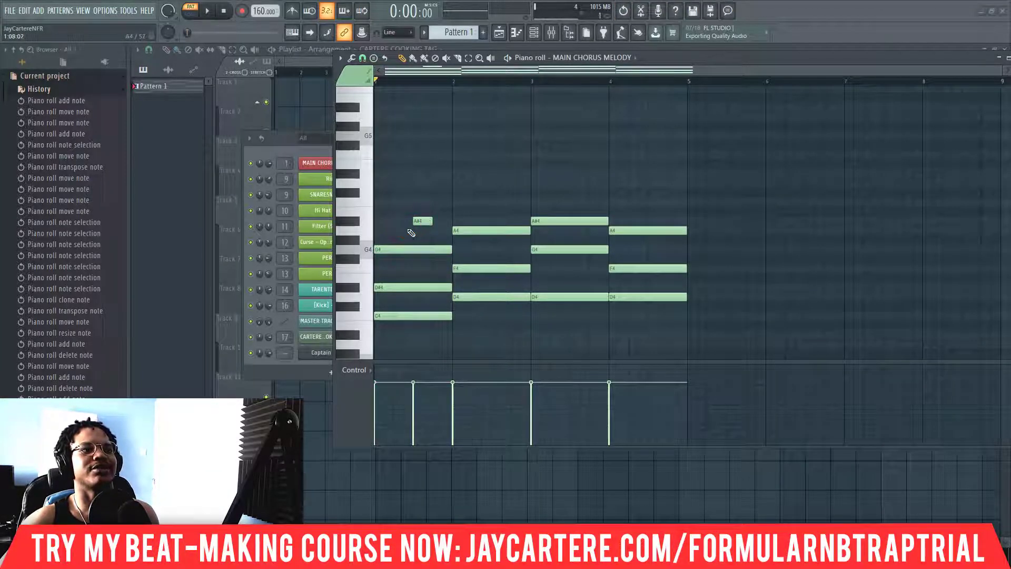
pyautogui.moveTo(432, 220); pyautogui.dragTo(451, 220)
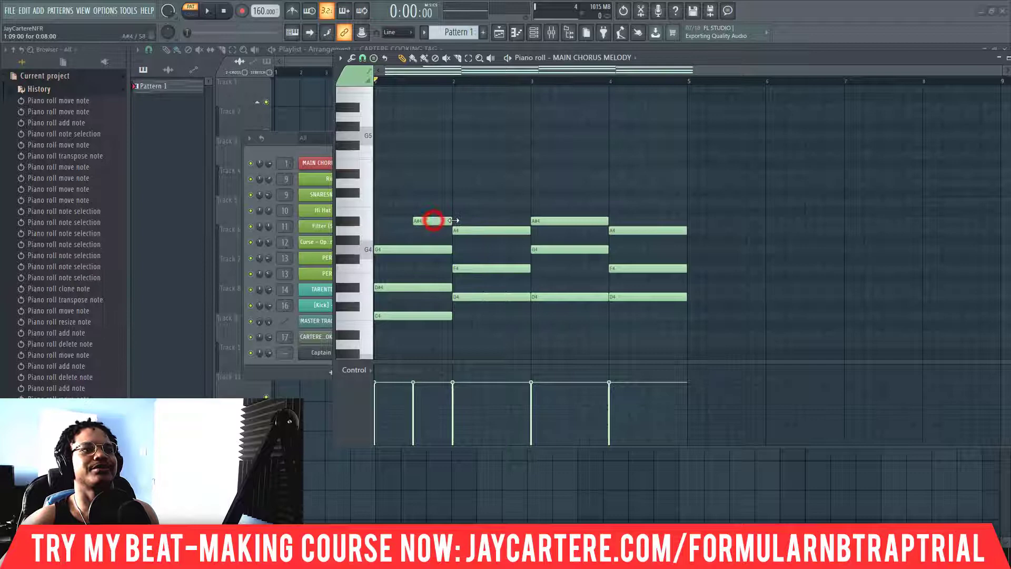
pyautogui.click(494, 228)
pyautogui.click(485, 268)
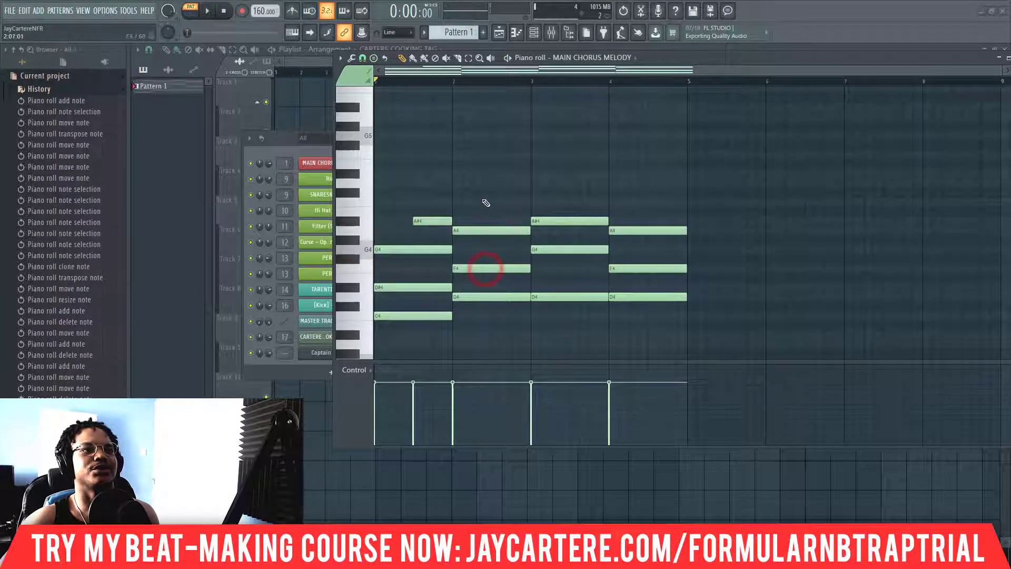
pyautogui.moveTo(483, 187); pyautogui.dragTo(506, 154)
pyautogui.moveTo(569, 153); pyautogui.dragTo(538, 153)
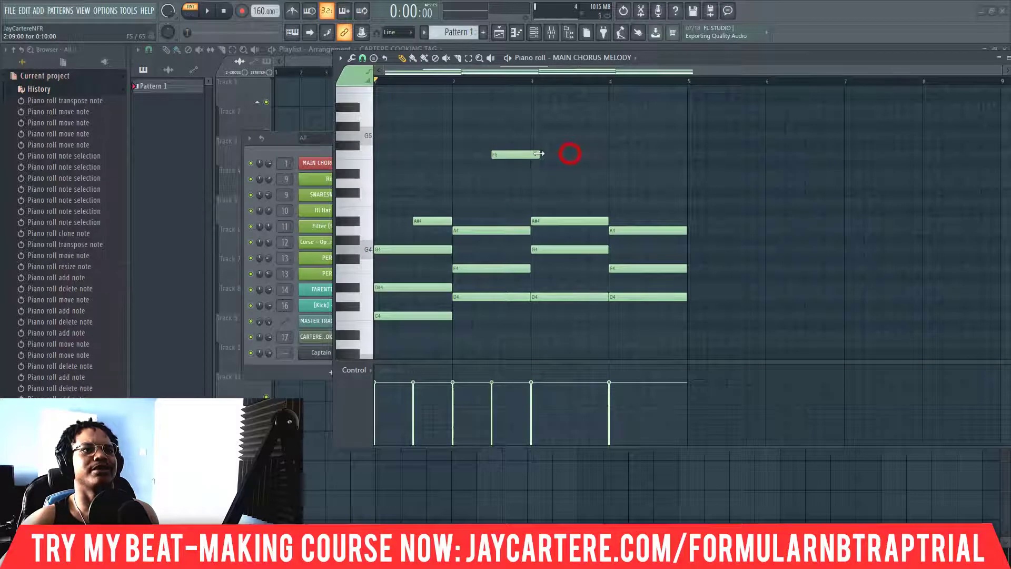
# Audition bar 3's G4 chord note and add a G5 across the bar's second half.
pyautogui.click(555, 246)
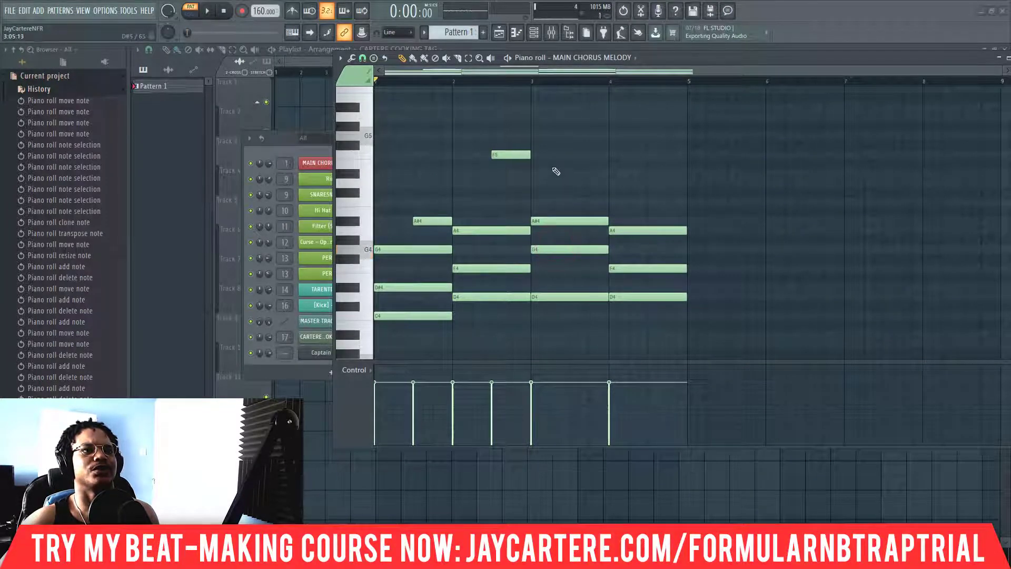
pyautogui.moveTo(556, 171)
pyautogui.mouseDown()
pyautogui.moveTo(564, 174)
pyautogui.moveTo(574, 130)
pyautogui.moveTo(609, 136)
pyautogui.mouseUp()
pyautogui.click(627, 136)
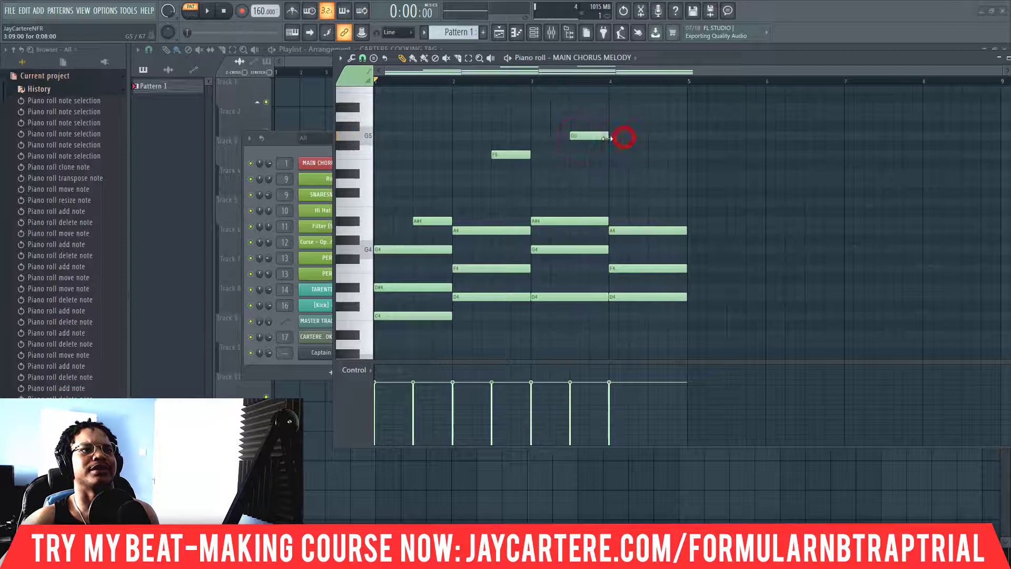
# Duplicate bar 4's F4 chord note one octave up, fit the F5 to the bar's second half, and play the pattern.
pyautogui.click(635, 271)
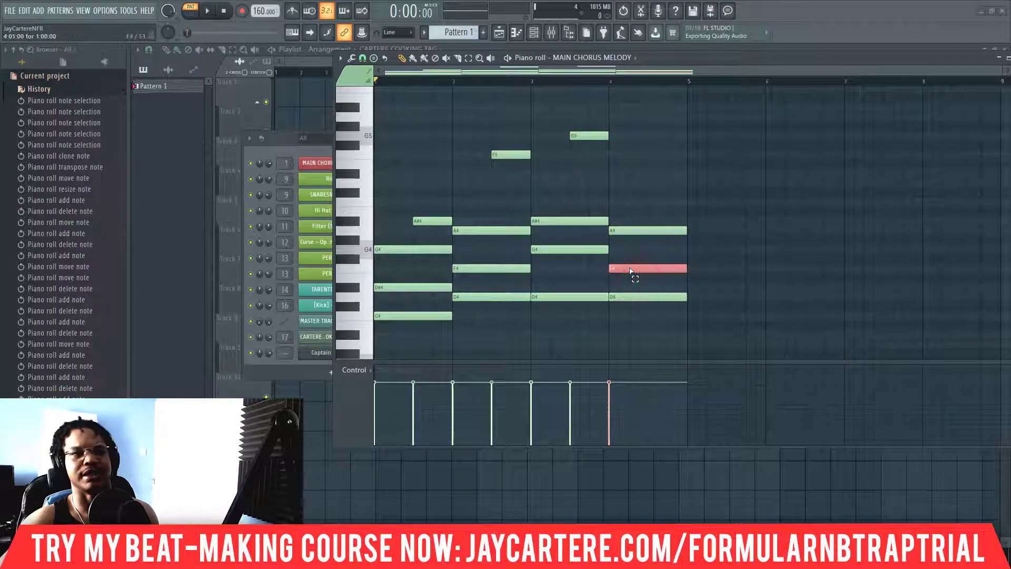
pyautogui.keyDown('shift'); pyautogui.click(629, 268); pyautogui.keyUp('shift')
pyautogui.hotkey('ctrl', 'Up')
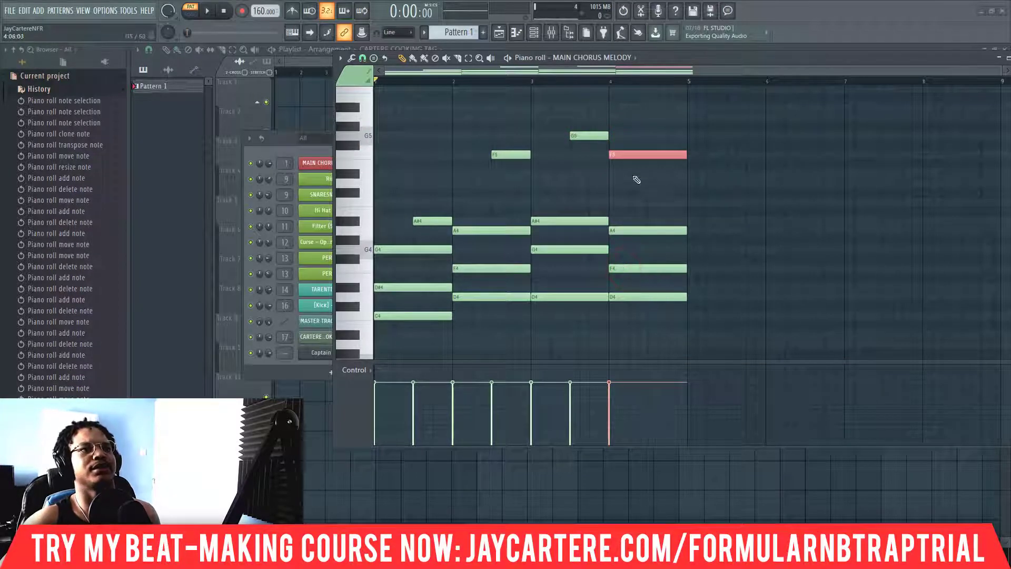
pyautogui.moveTo(649, 155); pyautogui.dragTo(687, 155)
pyautogui.rightClick(743, 154)
pyautogui.press('space')
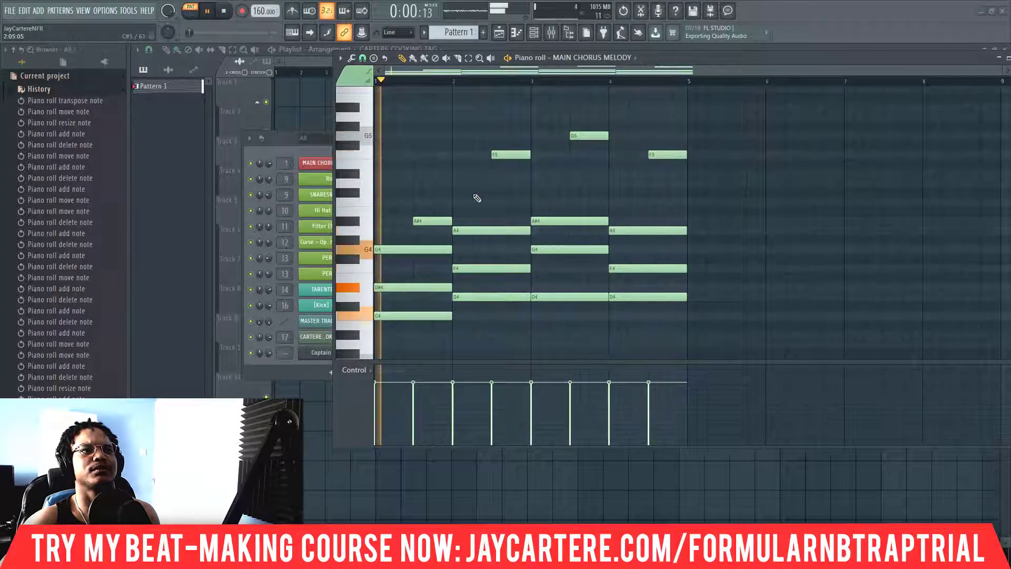
pyautogui.press('space')
# Add a C5 in bar 1's last quarter.
pyautogui.click(433, 202)
pyautogui.rightClick(450, 206)
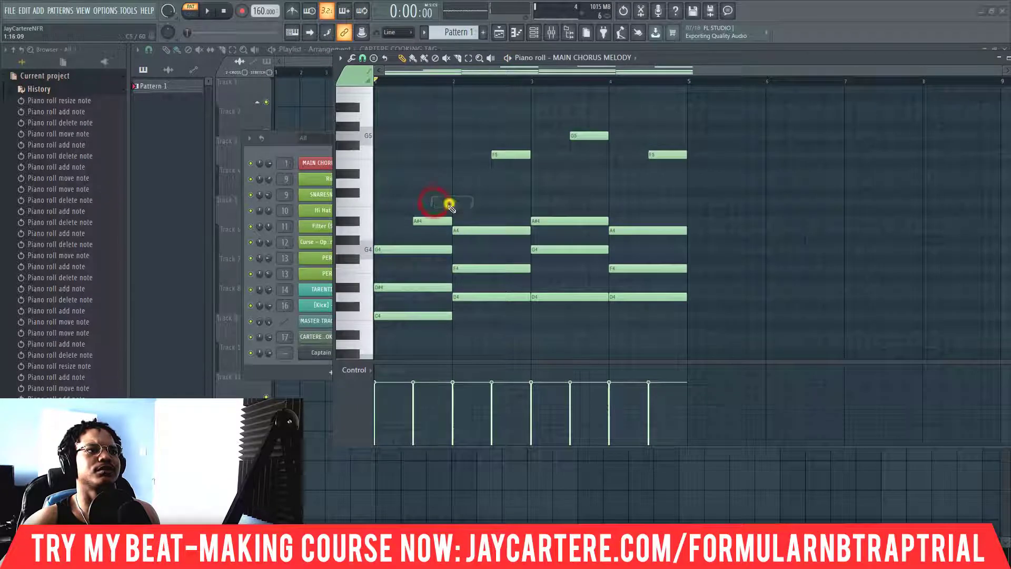
pyautogui.click(435, 202)
pyautogui.moveTo(470, 203); pyautogui.dragTo(457, 205)
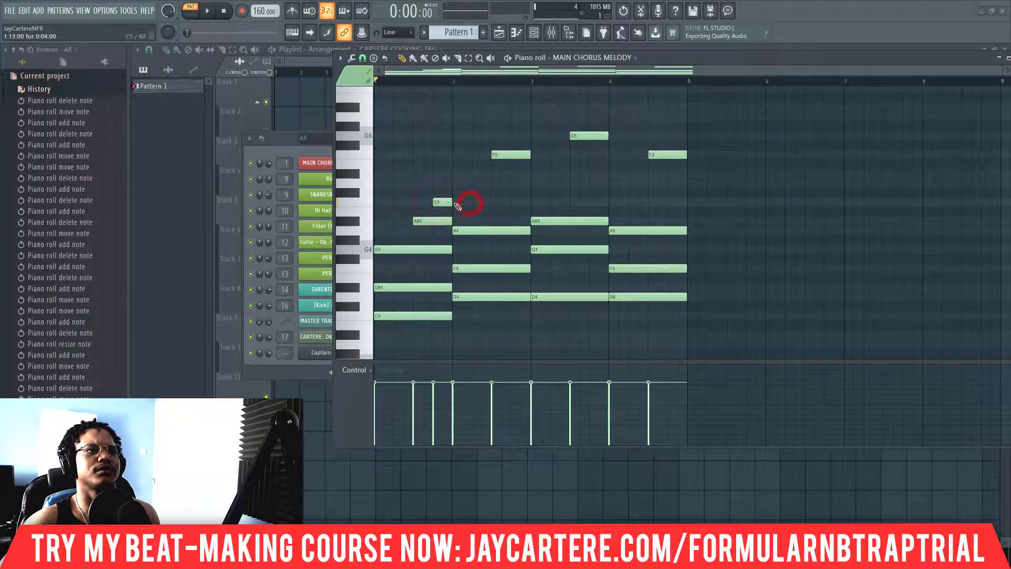
# Try a G5 and an A5 above bar 2's F5 melody note.
pyautogui.click(501, 153)
pyautogui.click(514, 135)
pyautogui.rightClick(531, 135)
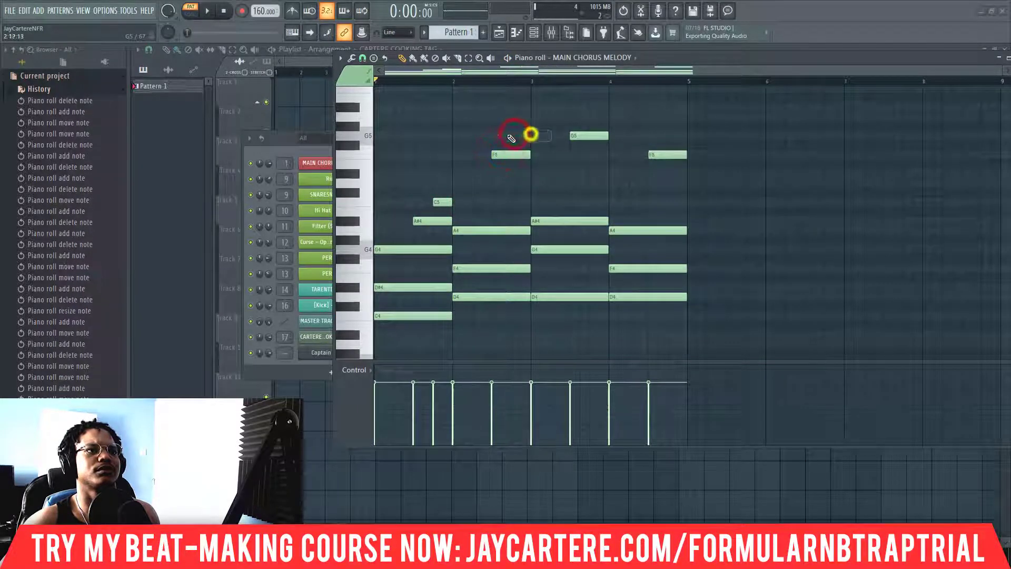
pyautogui.click(493, 117)
pyautogui.rightClick(504, 116)
# Play the pattern from the start to hear the melody in the first two bars.
pyautogui.press('space')
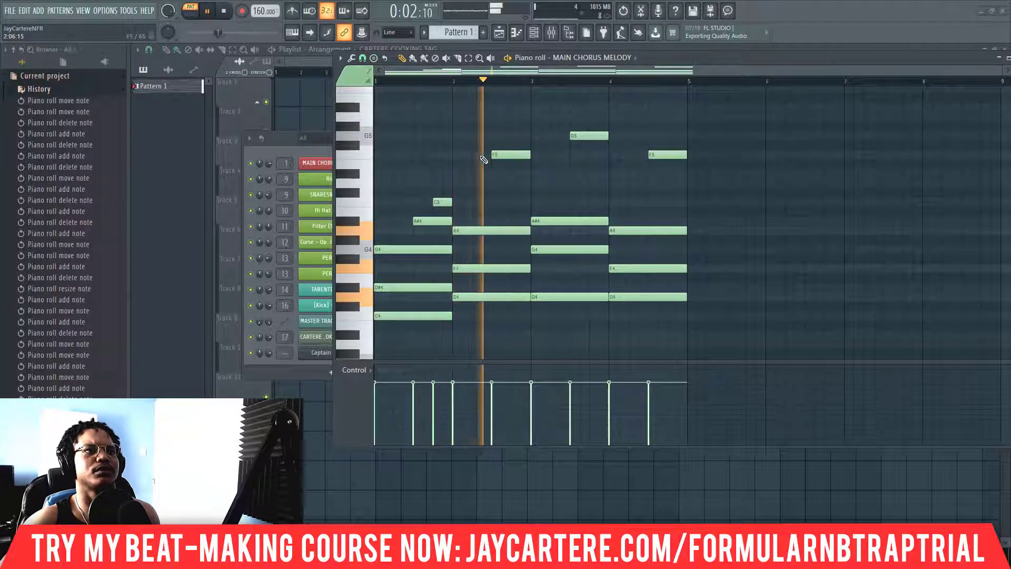
pyautogui.press('space')
pyautogui.press('space')
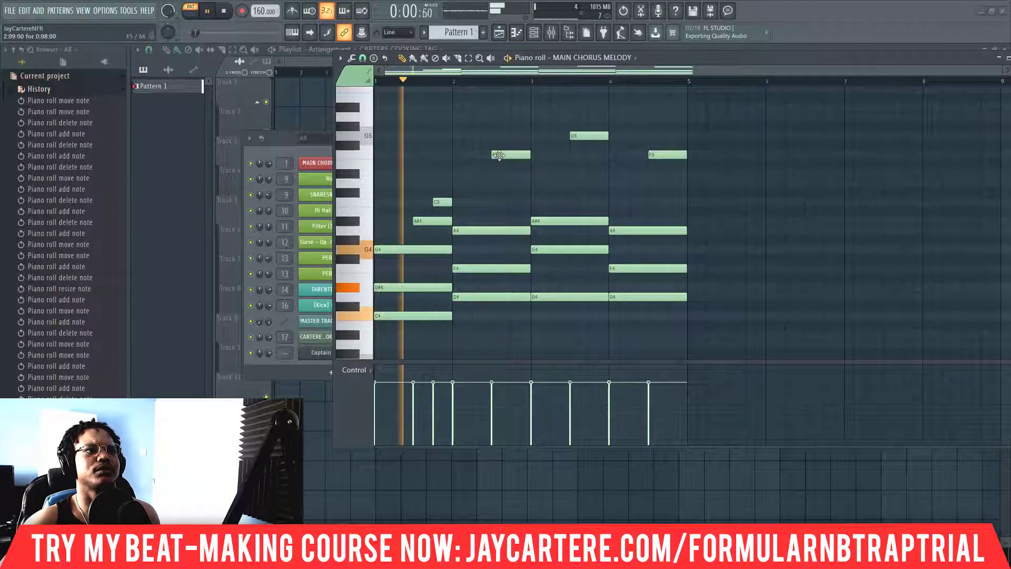
pyautogui.press('space')
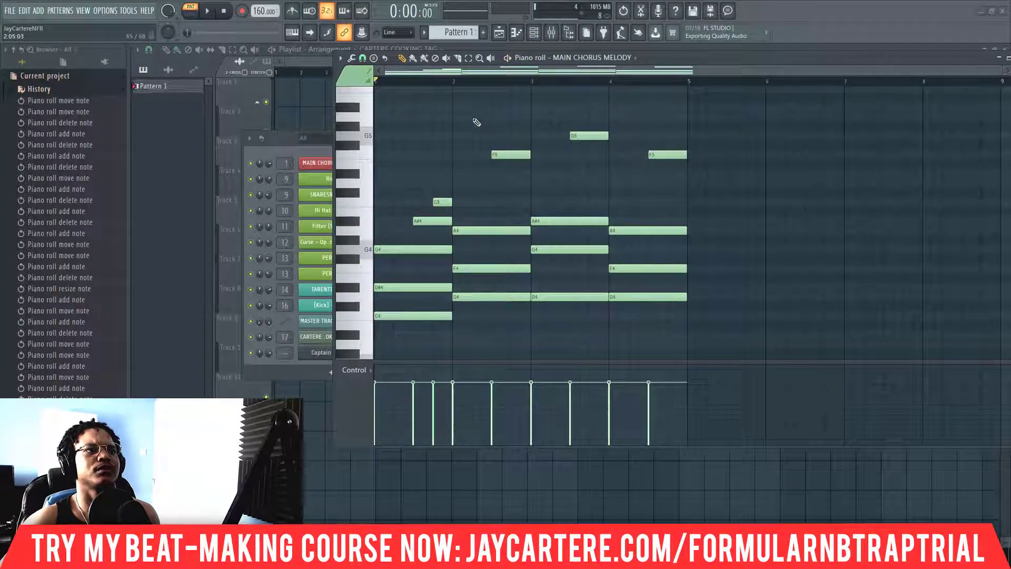
# Try an A5 and a G5 starting at bar 2's second quarter.
pyautogui.click(472, 116)
pyautogui.rightClick(489, 117)
pyautogui.click(471, 132)
pyautogui.rightClick(483, 133)
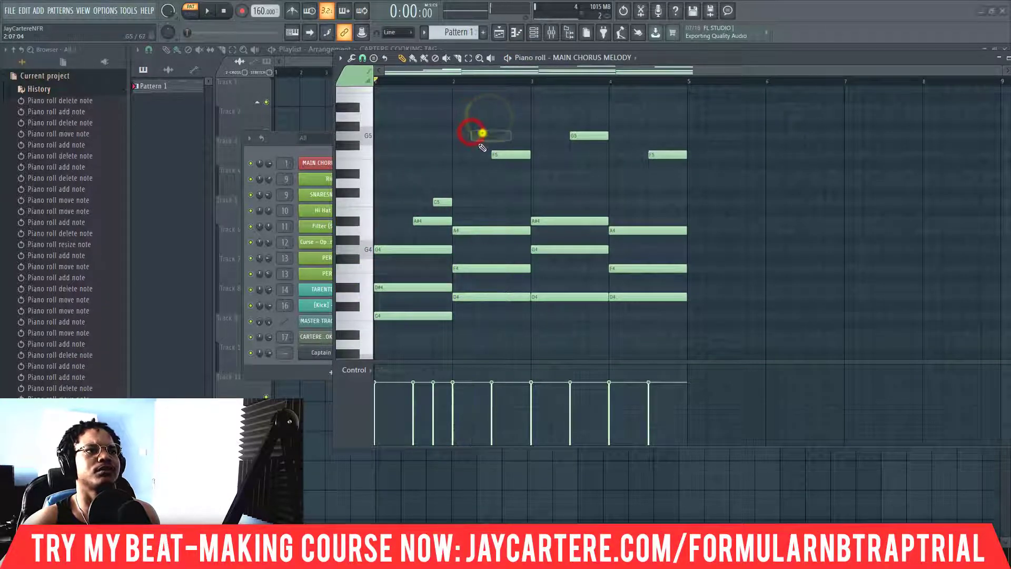
# Replace bar 2's F5 with a D5 from the second quarter and a C5 from the bar's middle, and play the pattern.
pyautogui.click(474, 183)
pyautogui.click(493, 202)
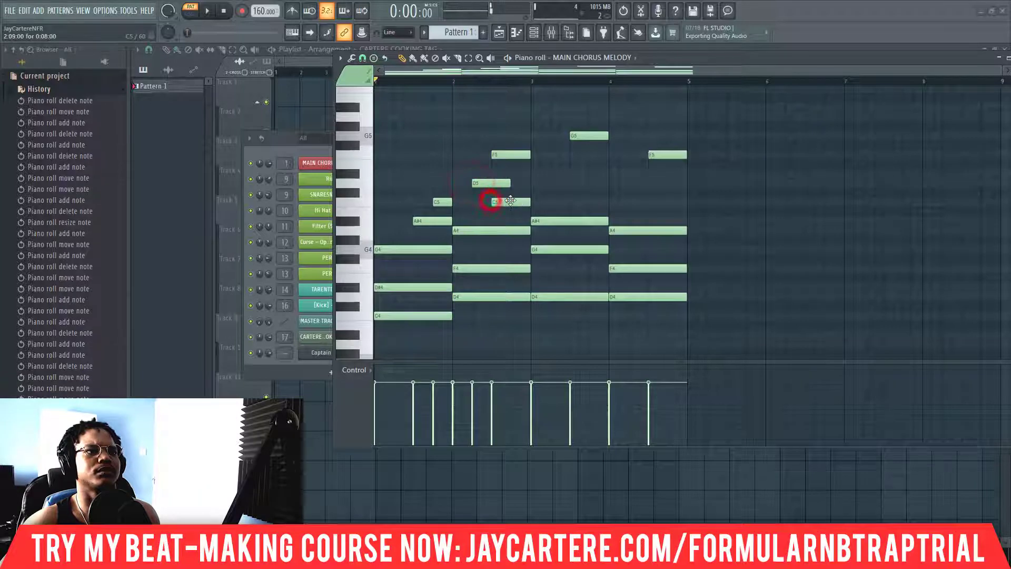
pyautogui.rightClick(510, 158)
pyautogui.press('space')
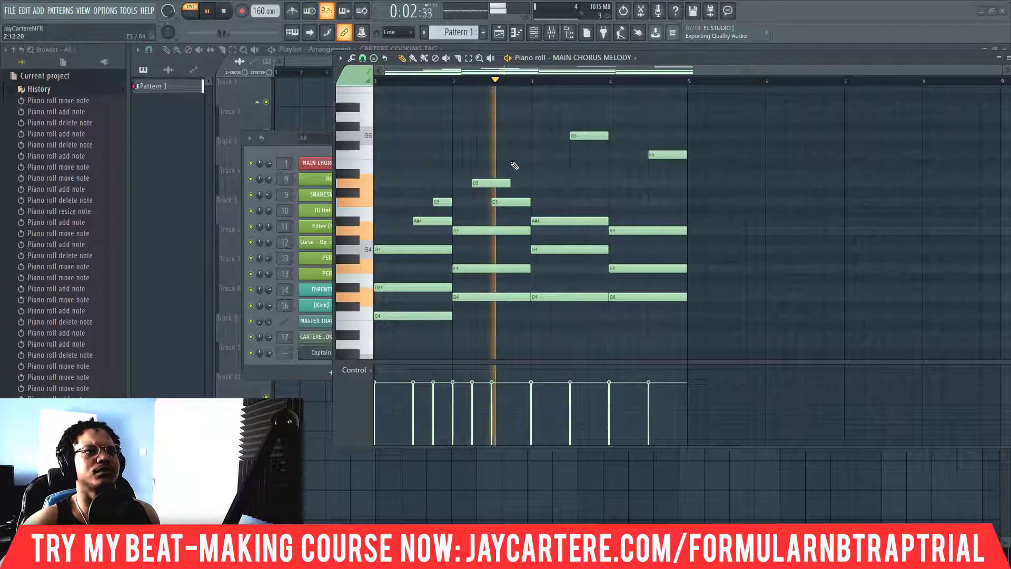
pyautogui.press('space')
# Shift the D5 to bar 2's second half, fit the C5 to the bar's last quarter, and play the pattern.
pyautogui.moveTo(499, 183); pyautogui.dragTo(519, 183)
pyautogui.moveTo(506, 203); pyautogui.dragTo(526, 203)
pyautogui.press('space')
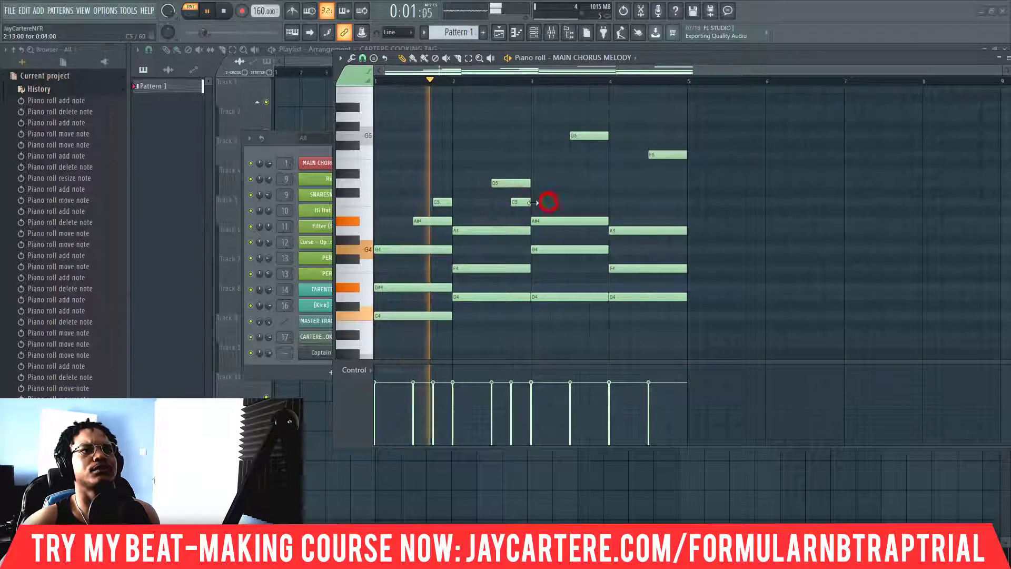
pyautogui.moveTo(548, 202); pyautogui.dragTo(530, 203)
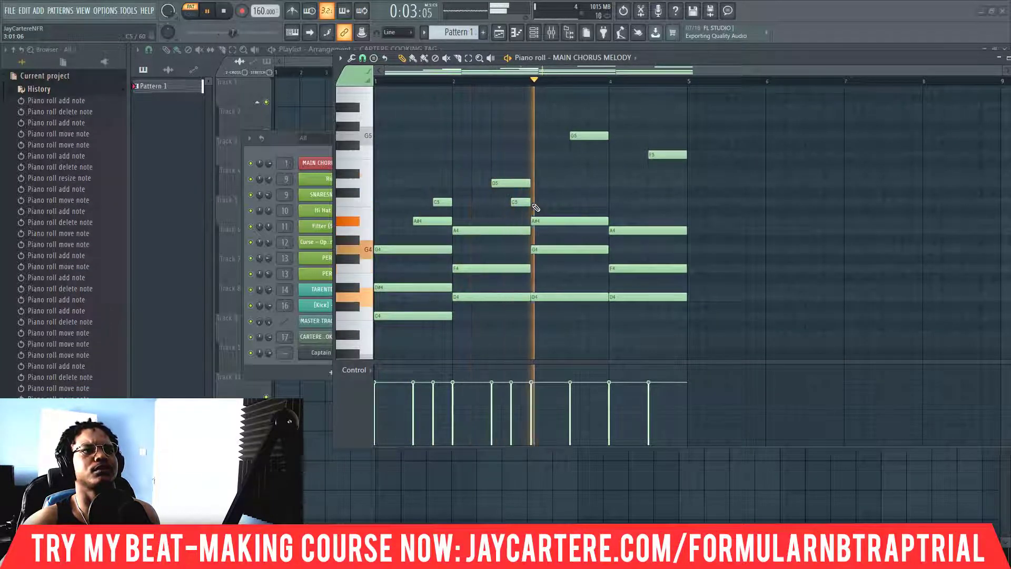
pyautogui.press('space')
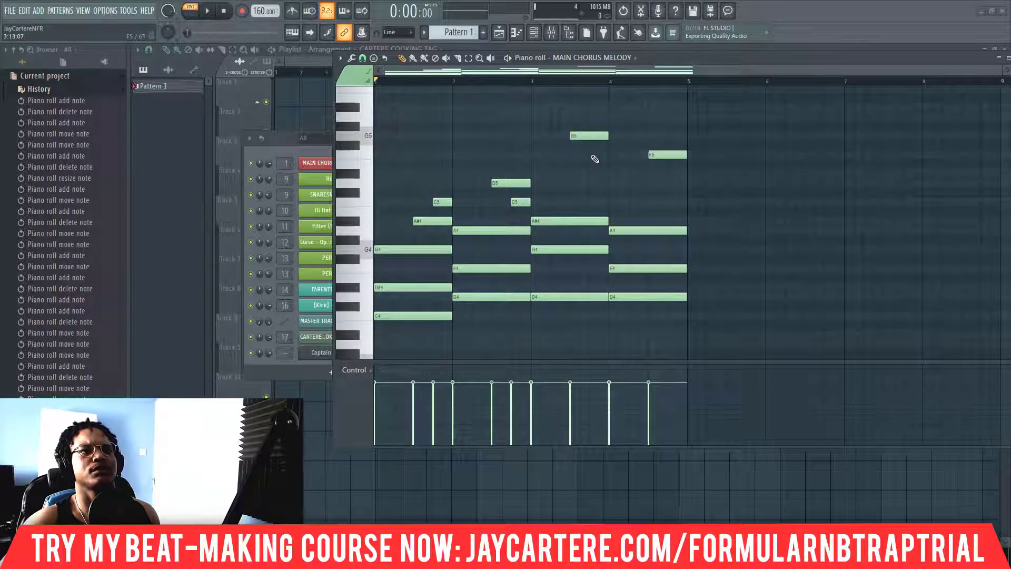
# Play the pattern and delete the G5 in bar 3 and the F5 in bar 4.
pyautogui.press('space')
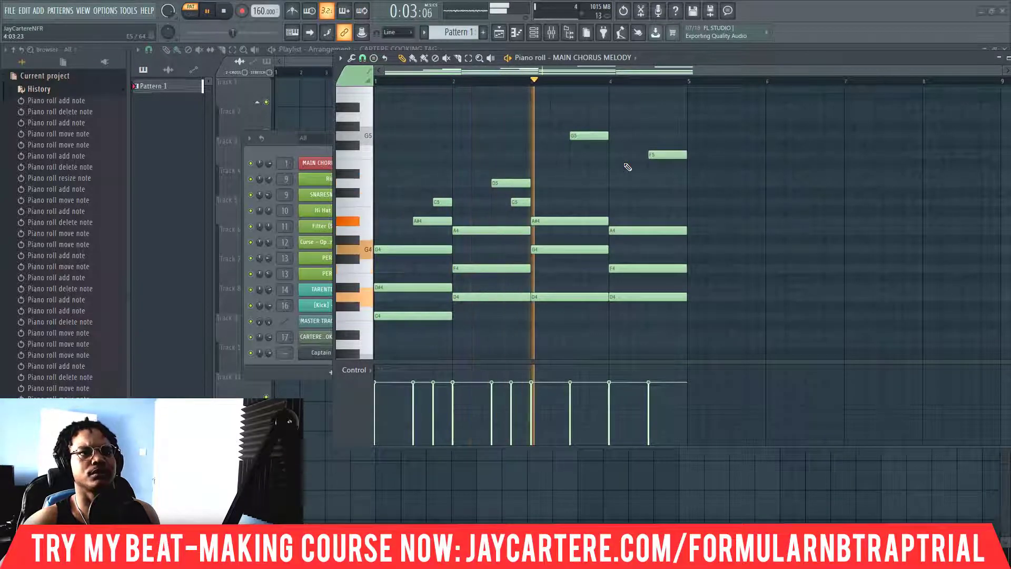
pyautogui.rightClick(587, 136)
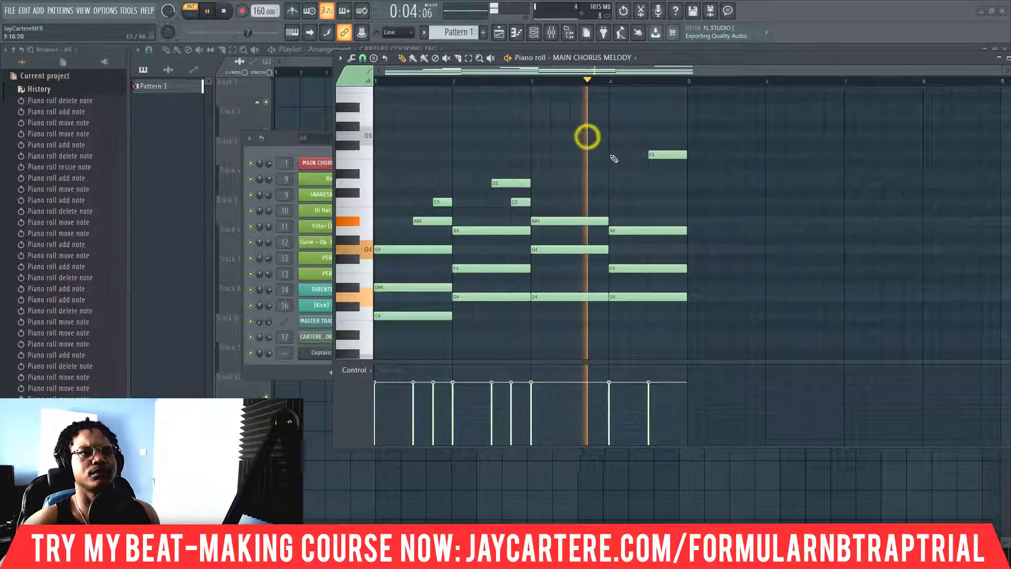
pyautogui.press('space')
pyautogui.rightClick(661, 156)
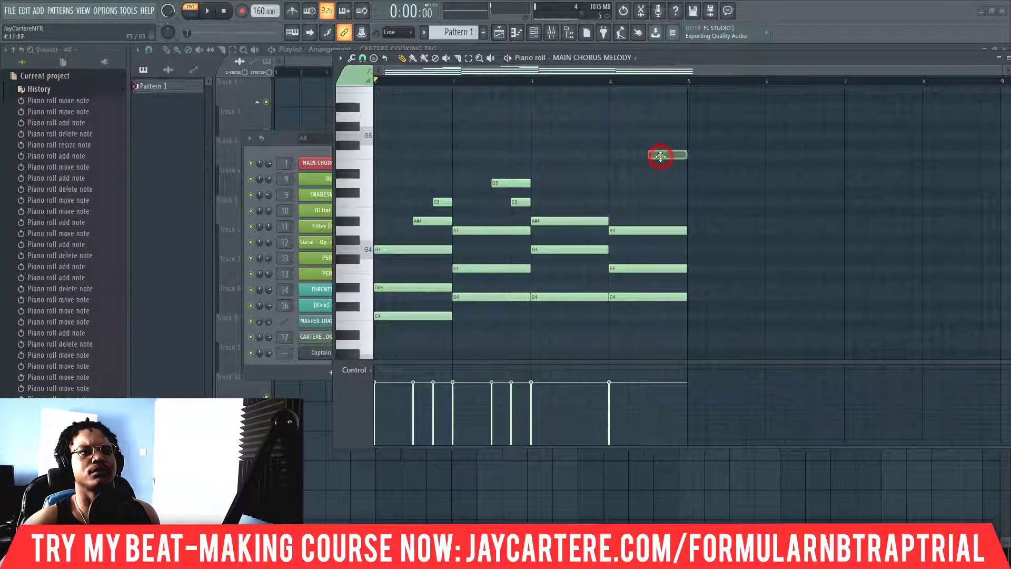
# Duplicate bar 1's A#4 and C5 melody notes to bar 4's second half and play the pattern.
pyautogui.click(424, 225)
pyautogui.click(440, 203)
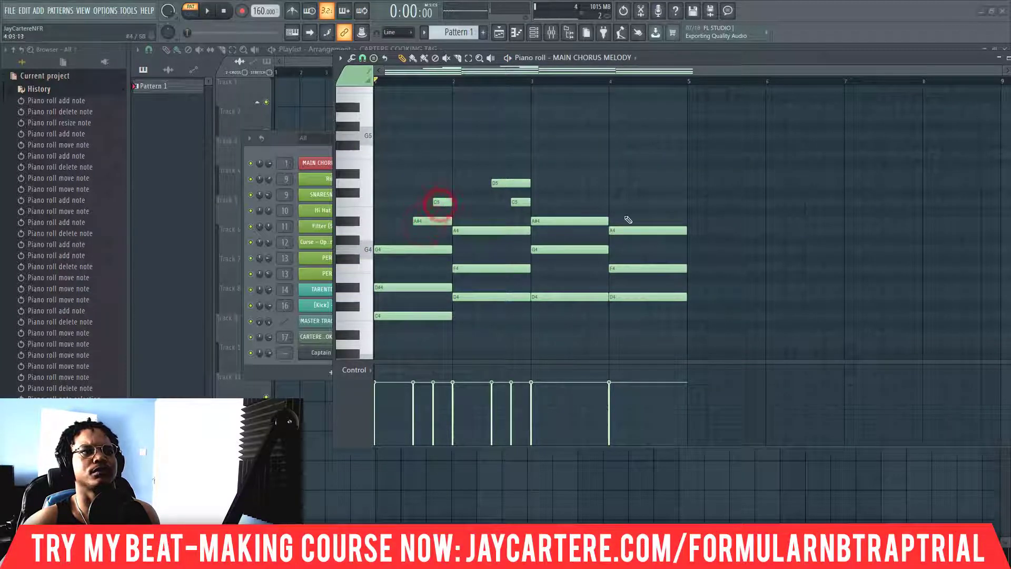
pyautogui.moveTo(470, 218); pyautogui.dragTo(678, 203)
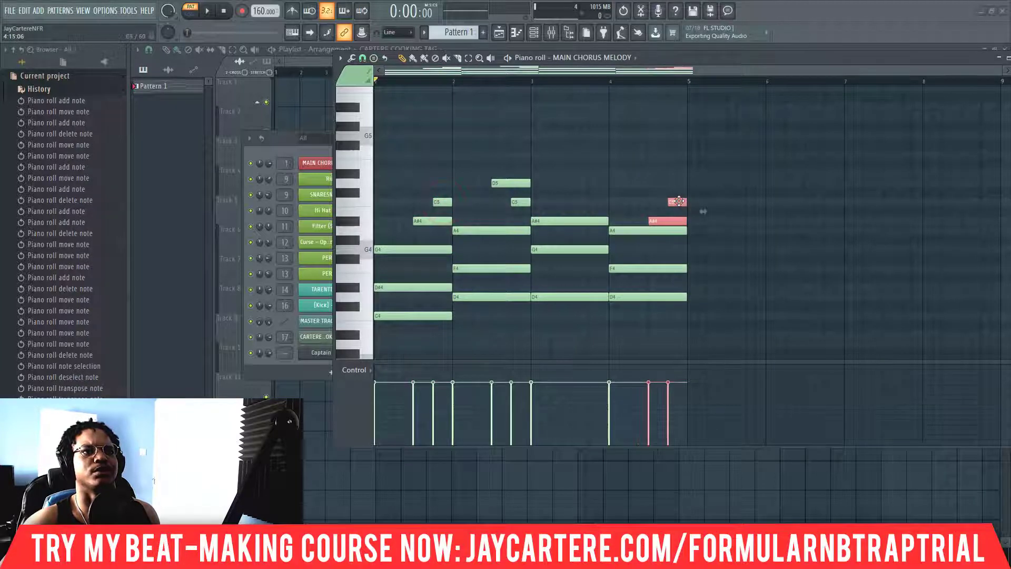
pyautogui.press('space')
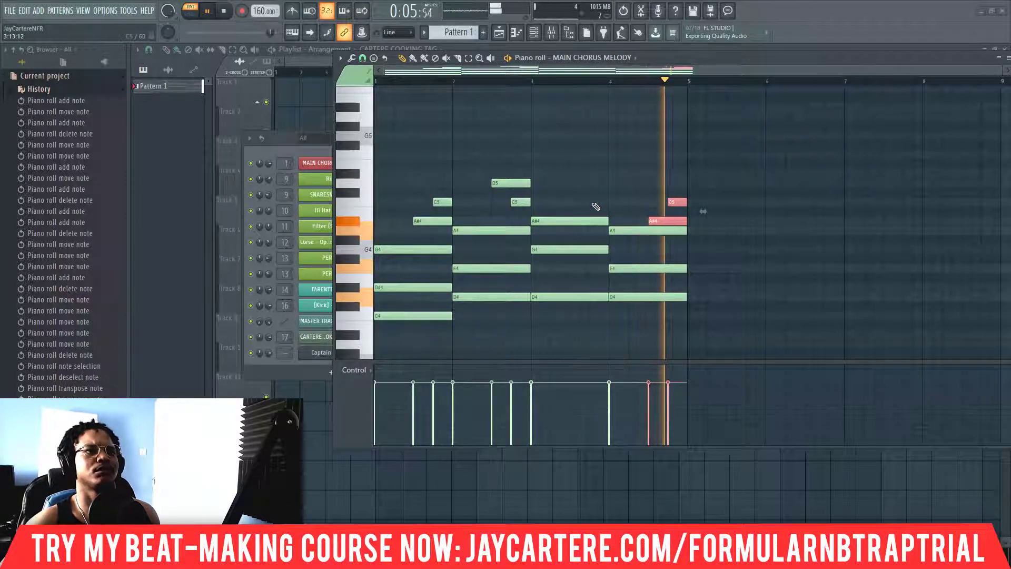
# Stop playback, close the piano roll, and add an Omnisphere [64bit] channel.
pyautogui.press('space')
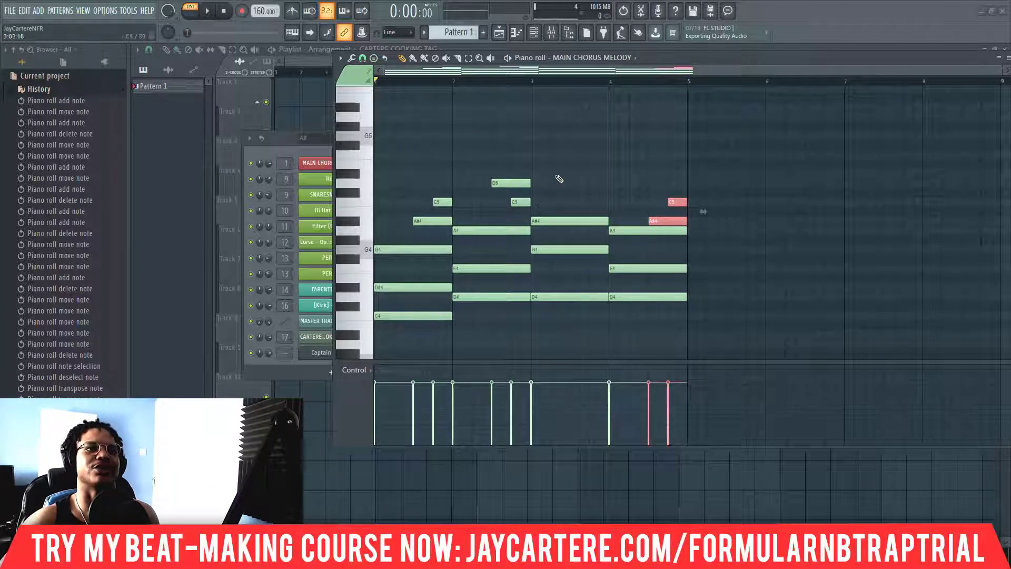
pyautogui.moveTo(654, 61); pyautogui.dragTo(531, 69)
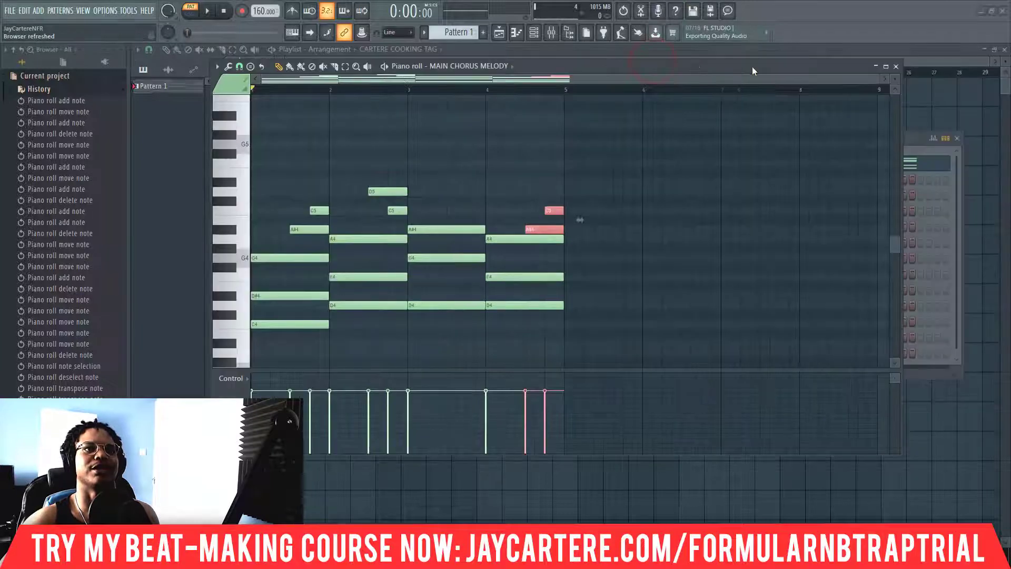
pyautogui.click(895, 68)
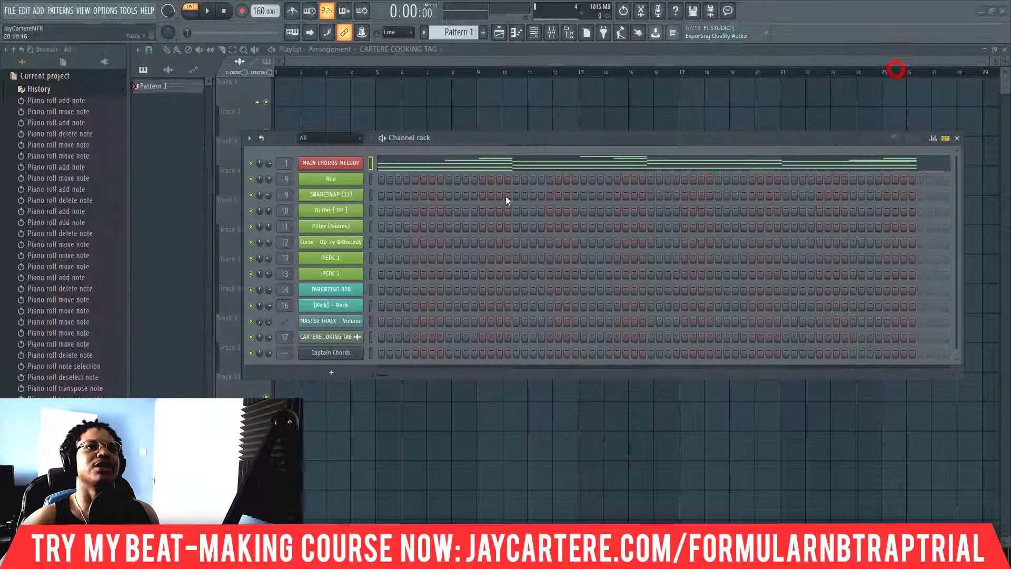
pyautogui.click(341, 376)
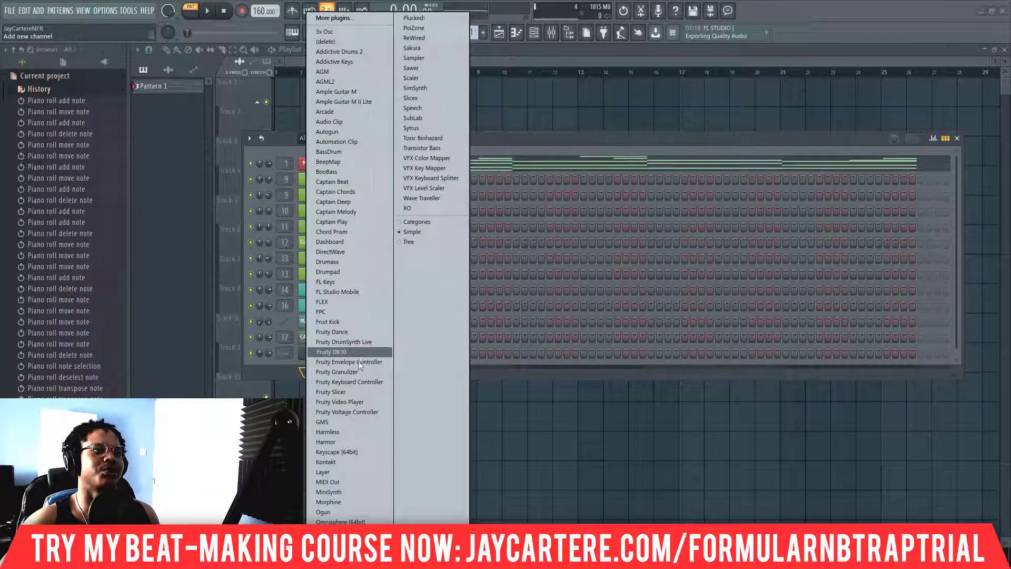
pyautogui.click(340, 520)
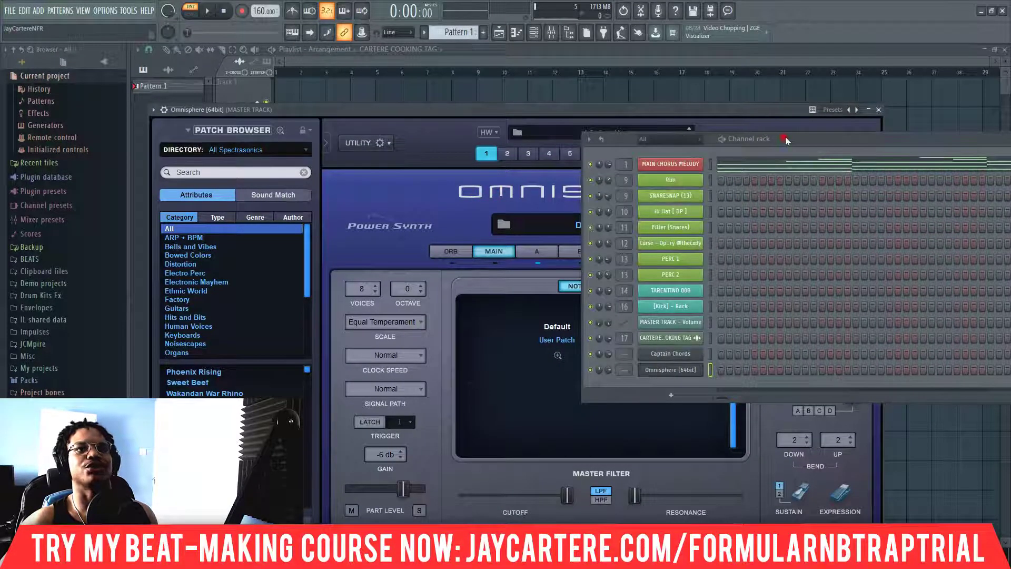
# Arrange the channel rack beside Omnisphere and load the Aluminum Utopia patch from the Bells and Vibes category.
pyautogui.moveTo(784, 137); pyautogui.dragTo(822, 136)
pyautogui.moveTo(579, 111); pyautogui.dragTo(582, 75)
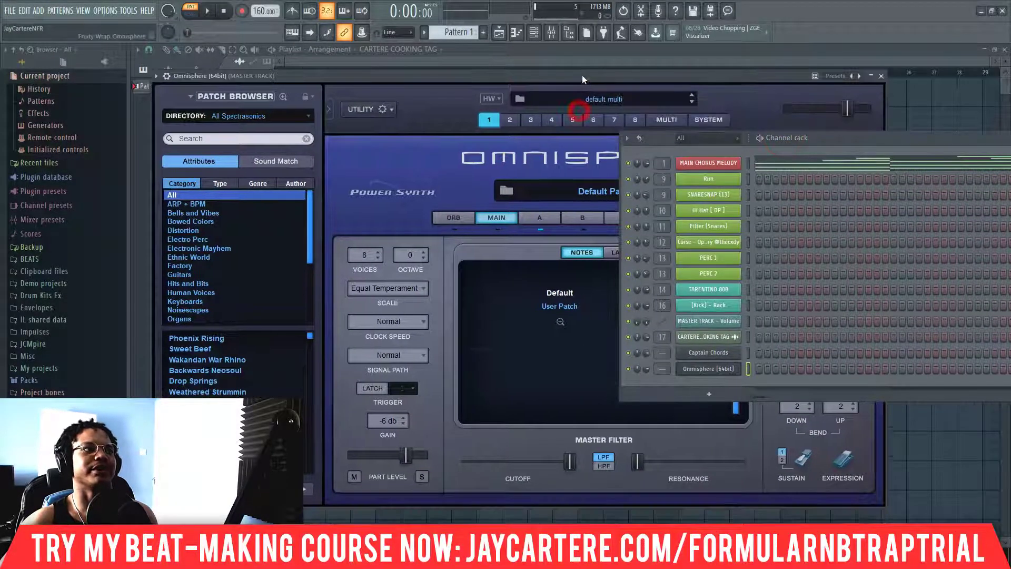
pyautogui.click(215, 213)
pyautogui.click(220, 347)
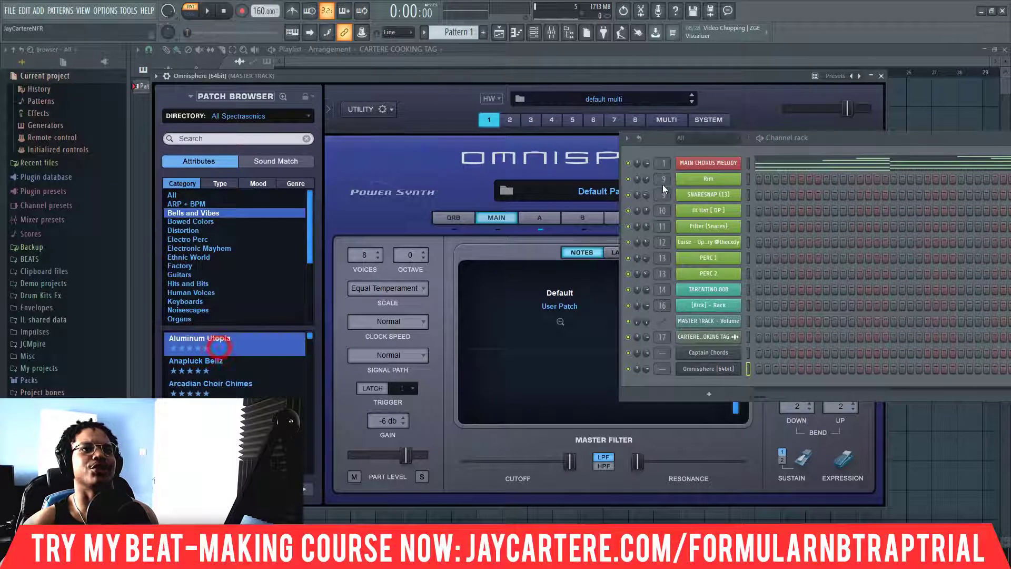
# Copy the main chorus melody channel's notes into the Omnisphere channel and route Omnisphere to mixer track 1.
pyautogui.rightClick(710, 164)
pyautogui.click(877, 172)
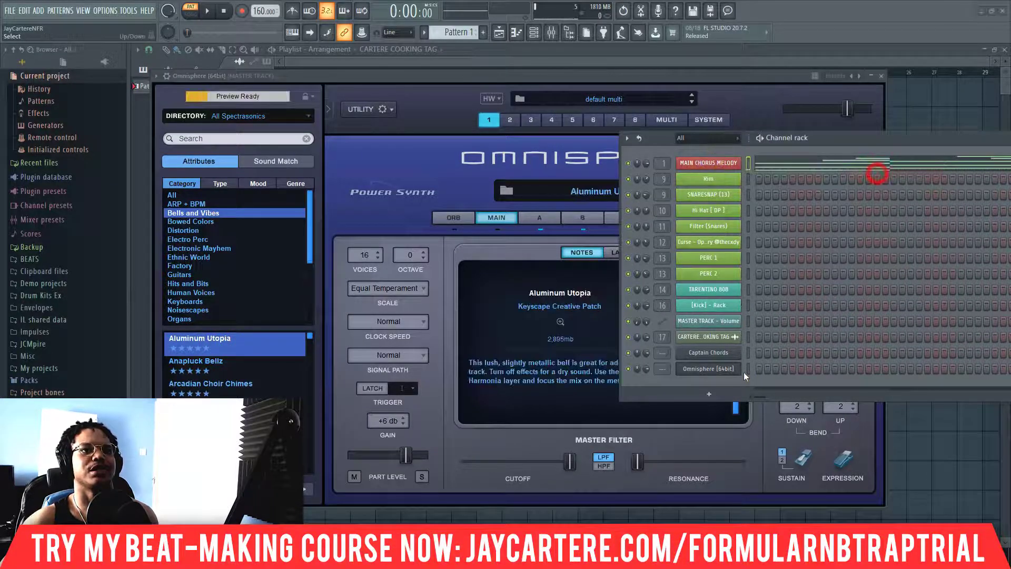
pyautogui.moveTo(662, 369); pyautogui.dragTo(662, 364)
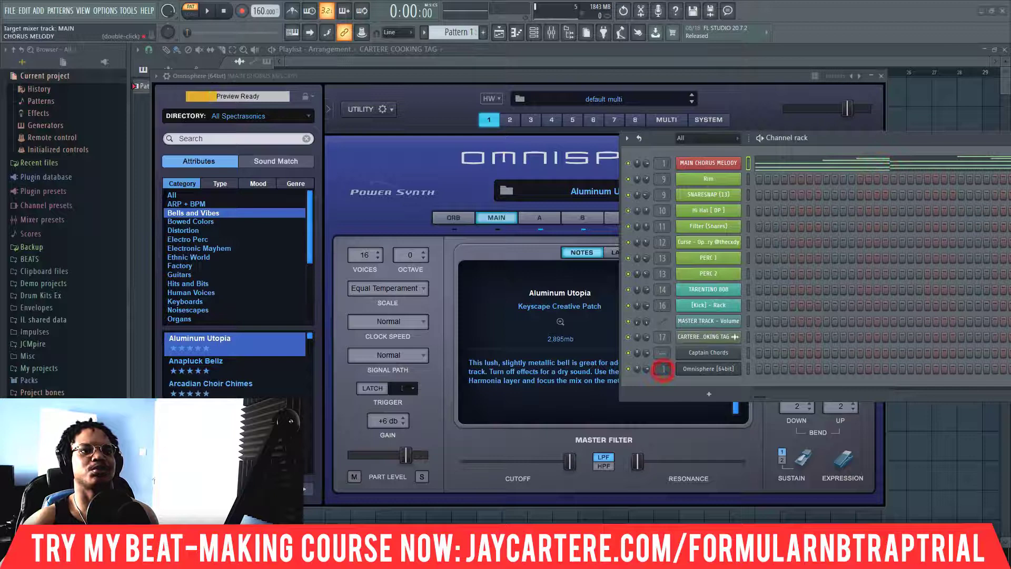
pyautogui.rightClick(707, 369)
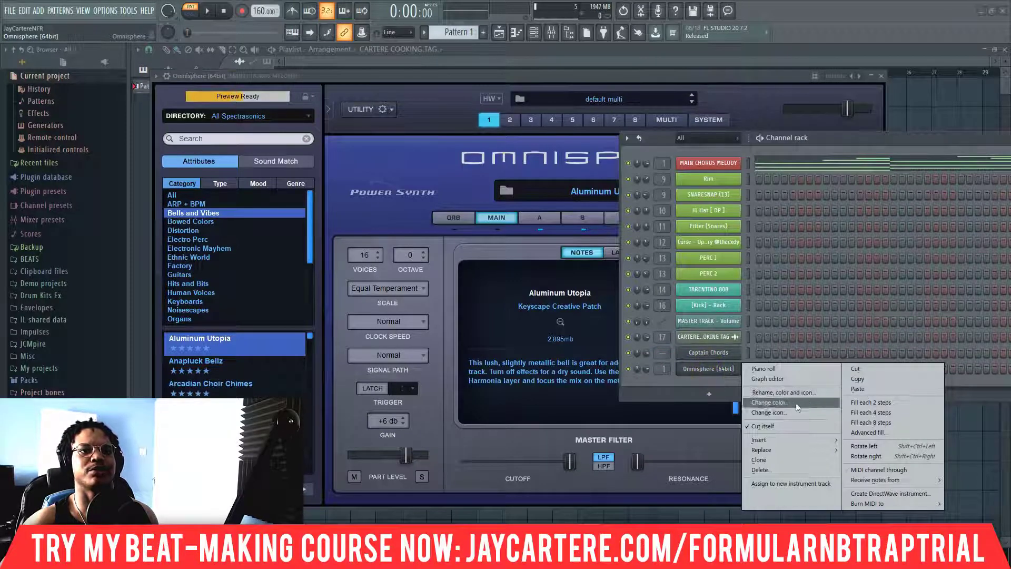
pyautogui.click(857, 389)
# Mute the main chorus melody channel and play the pattern through Omnisphere.
pyautogui.moveTo(839, 135); pyautogui.dragTo(394, 139)
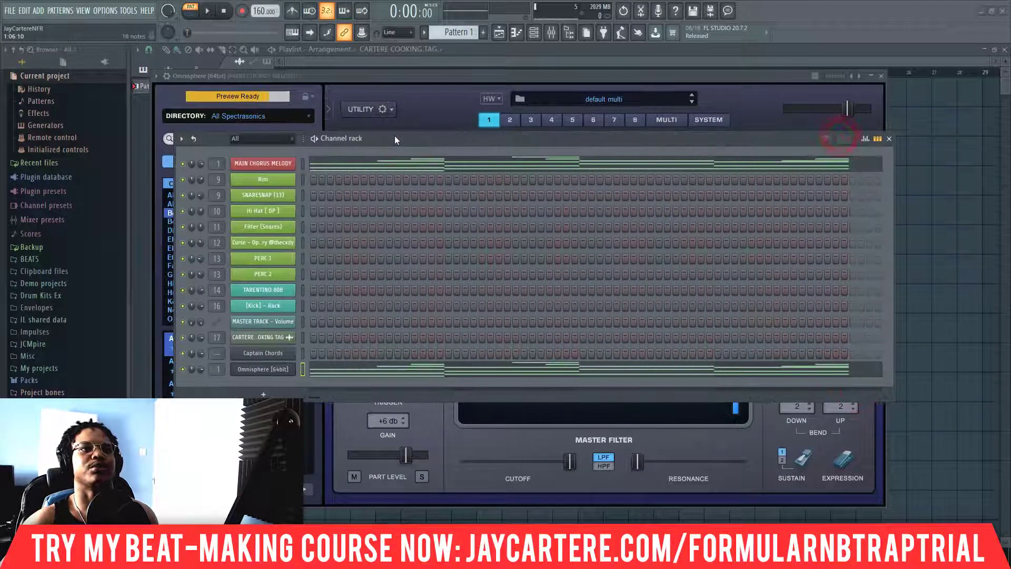
pyautogui.click(182, 163)
pyautogui.moveTo(413, 140); pyautogui.dragTo(476, 141)
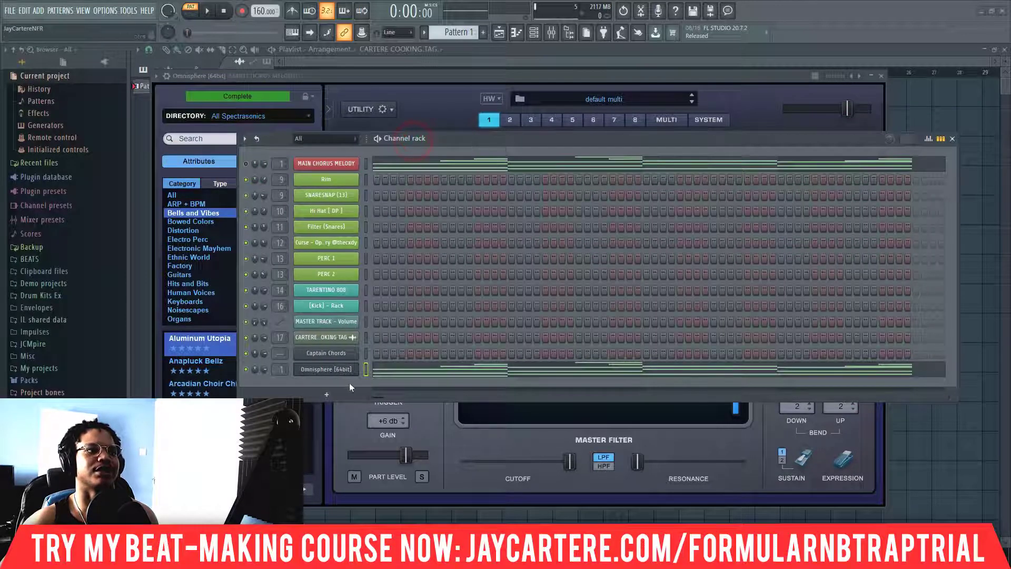
pyautogui.press('space')
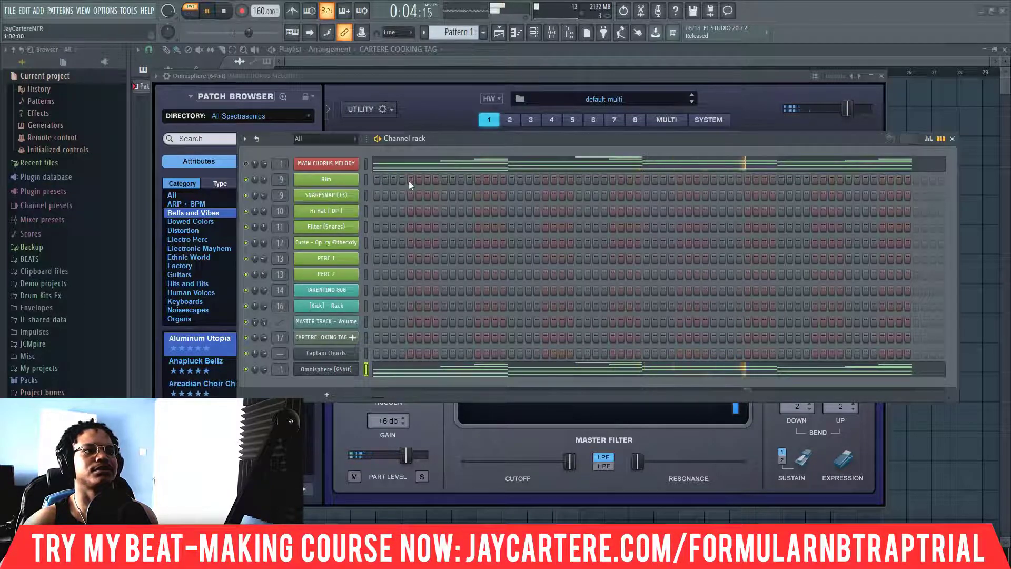
pyautogui.moveTo(448, 140); pyautogui.dragTo(504, 135)
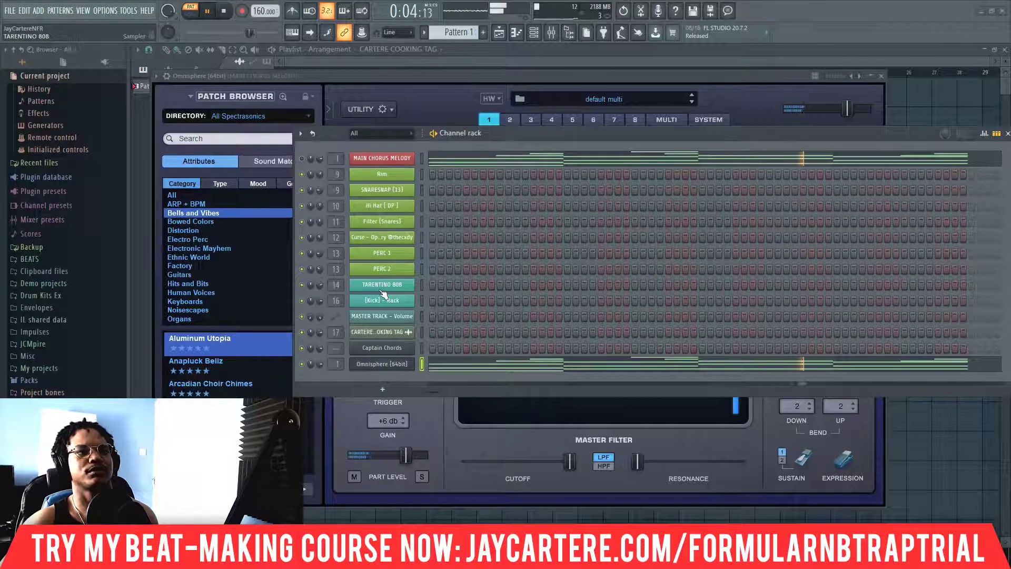
pyautogui.press('space')
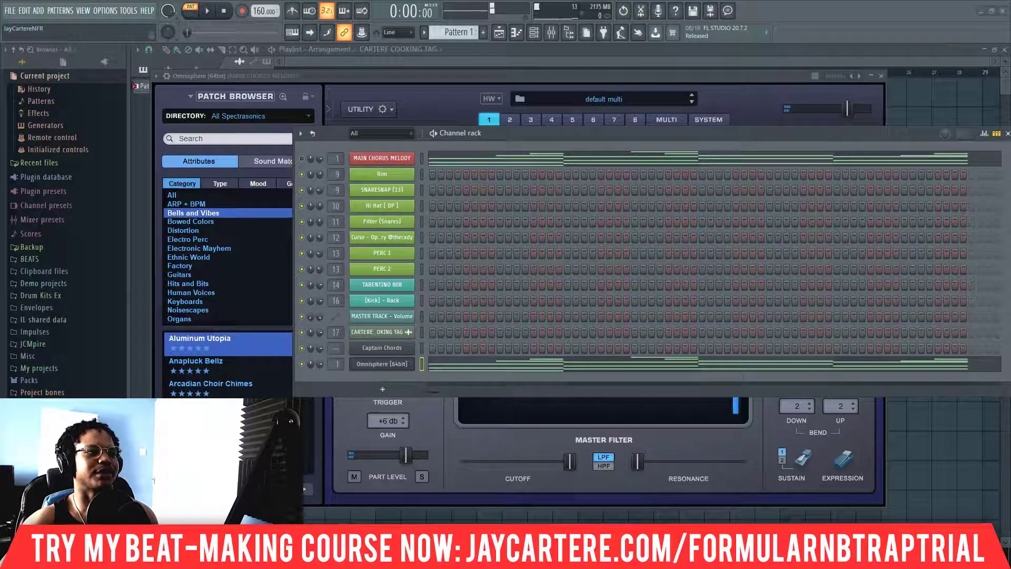
# Load a different Bells and Vibes patch in Omnisphere and play the pattern to audition it.
pyautogui.click(231, 457)
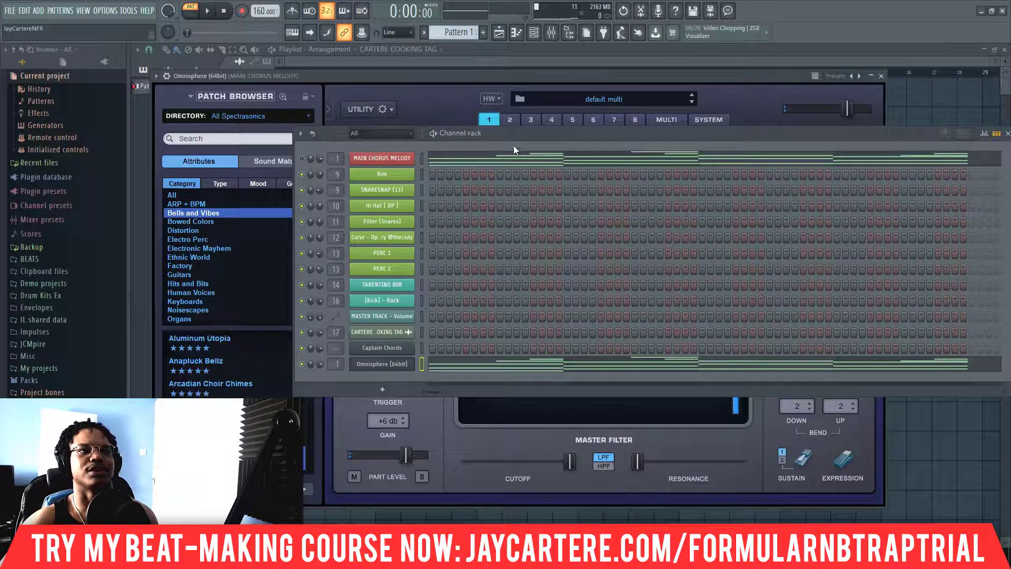
pyautogui.moveTo(505, 135); pyautogui.dragTo(490, 134)
pyautogui.press('space')
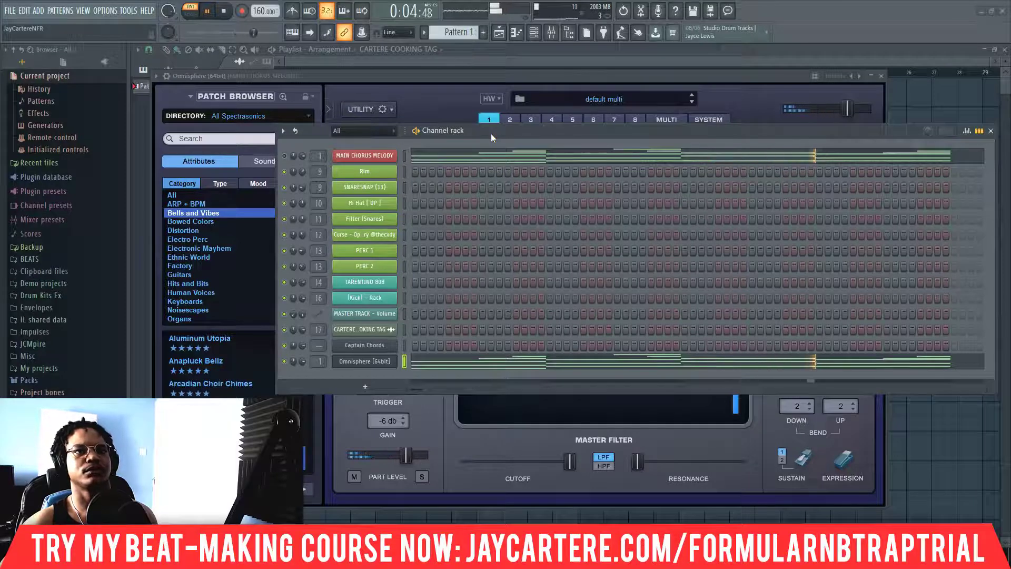
pyautogui.press('space')
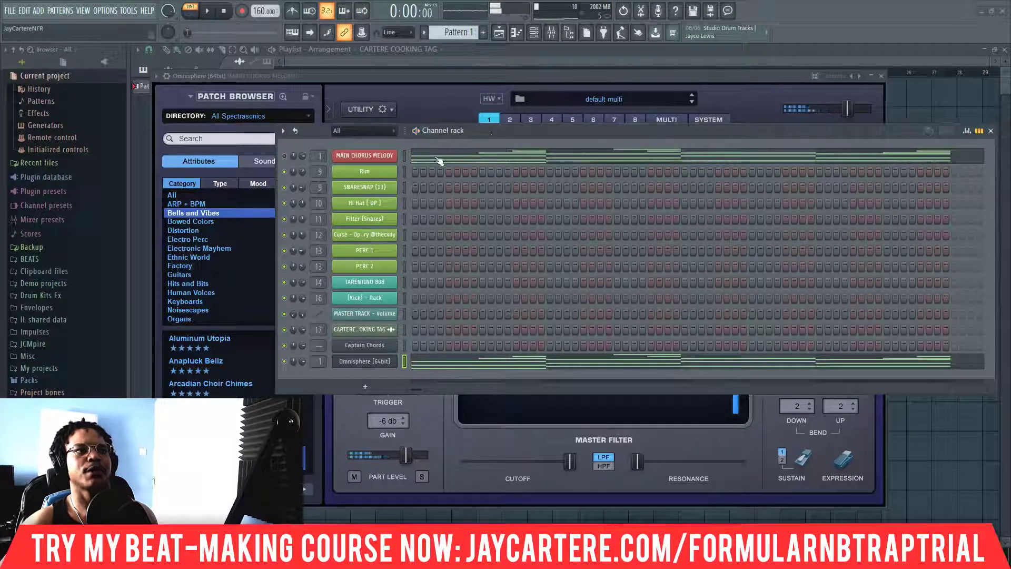
# Open the main chorus melody's notes in the piano roll, with the four bars enlarged.
pyautogui.rightClick(364, 154)
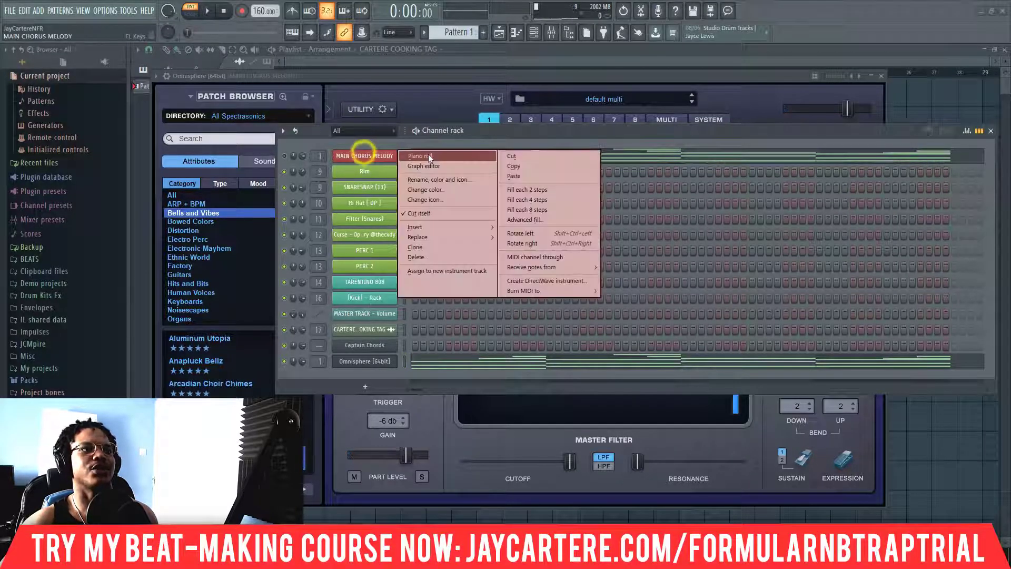
pyautogui.click(427, 155)
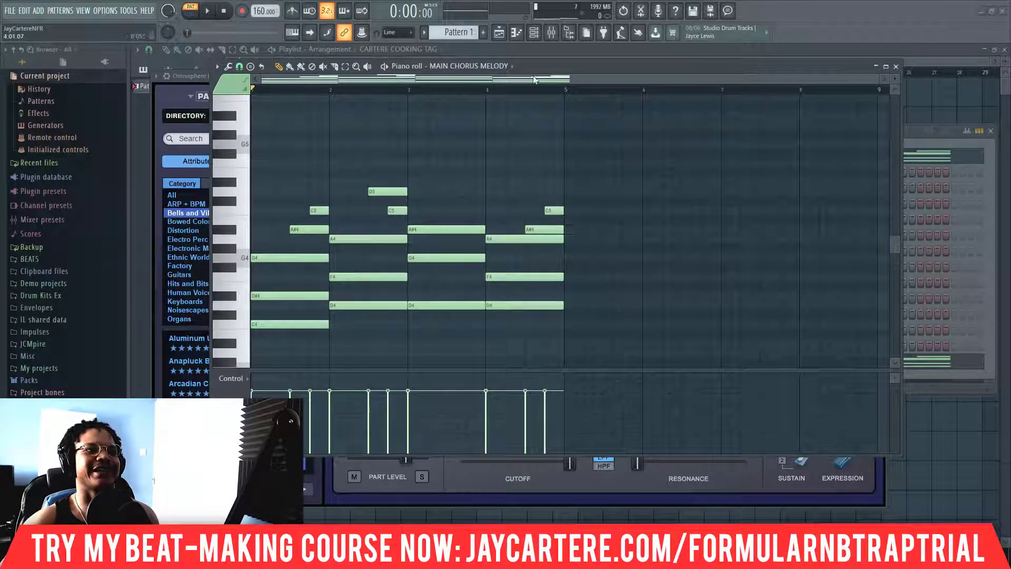
pyautogui.moveTo(875, 78); pyautogui.dragTo(725, 82)
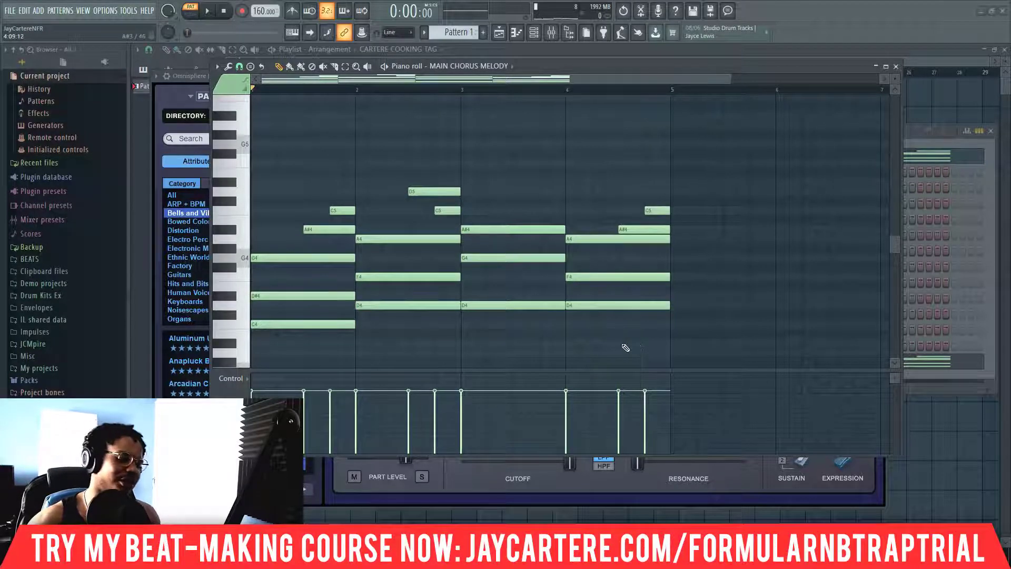
pyautogui.hotkey('ctrl', 'a')
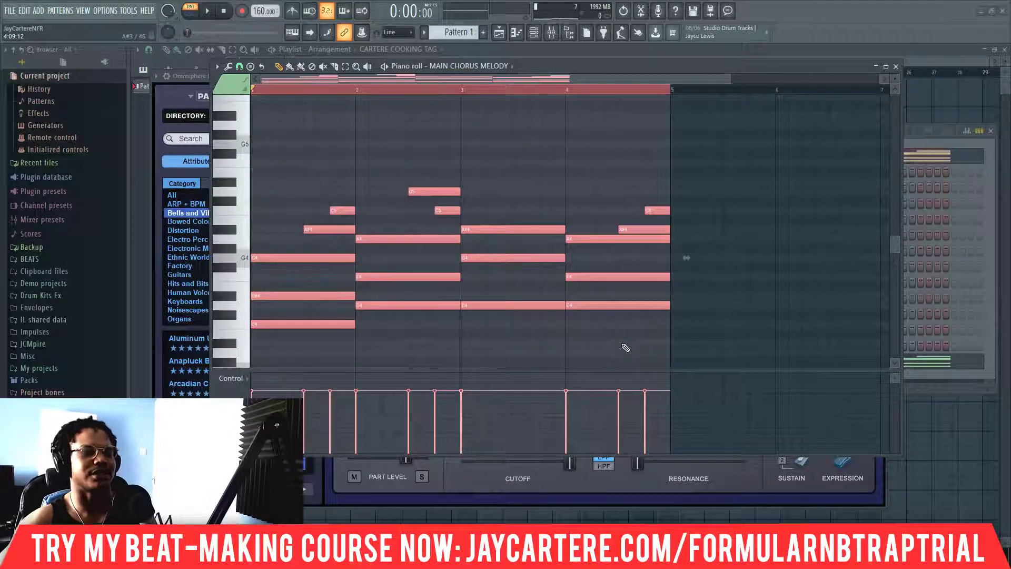
pyautogui.click(626, 347)
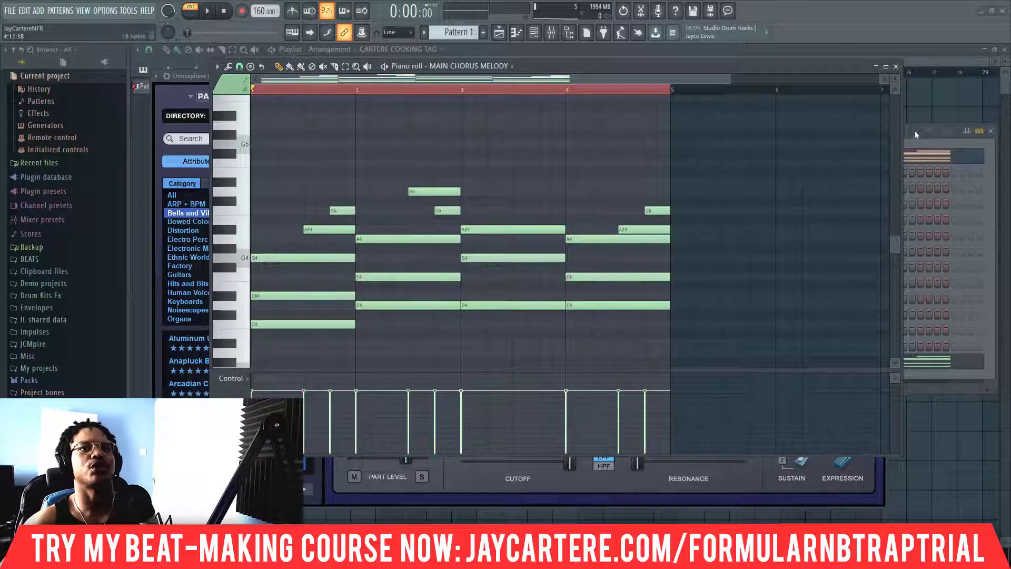
# Mute the Omnisphere channel, unmute the main chorus melody channel, and return to its piano roll.
pyautogui.click(911, 128)
pyautogui.click(284, 363)
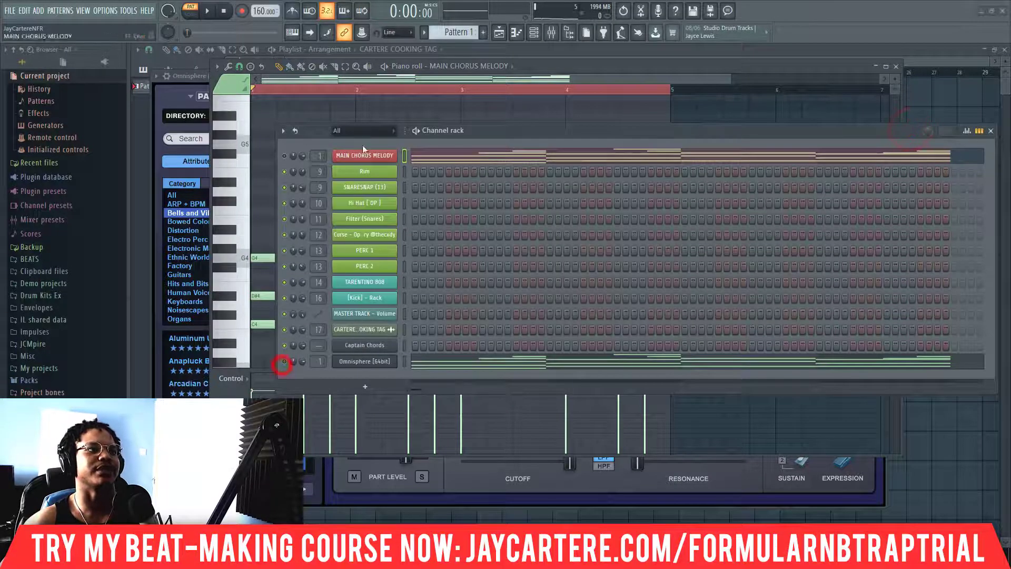
pyautogui.click(284, 155)
pyautogui.rightClick(345, 156)
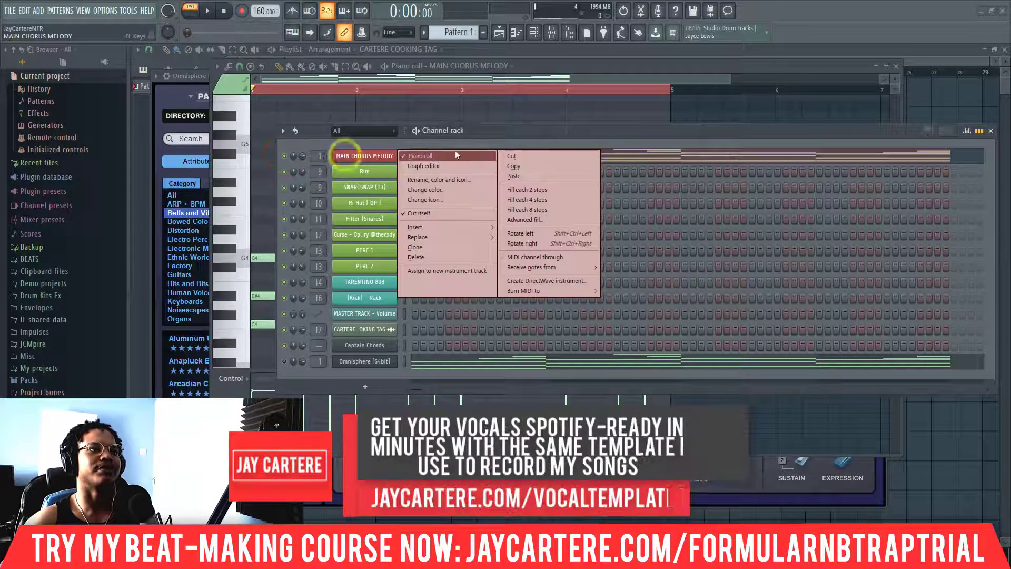
pyautogui.moveTo(537, 132); pyautogui.dragTo(795, 203)
pyautogui.click(471, 148)
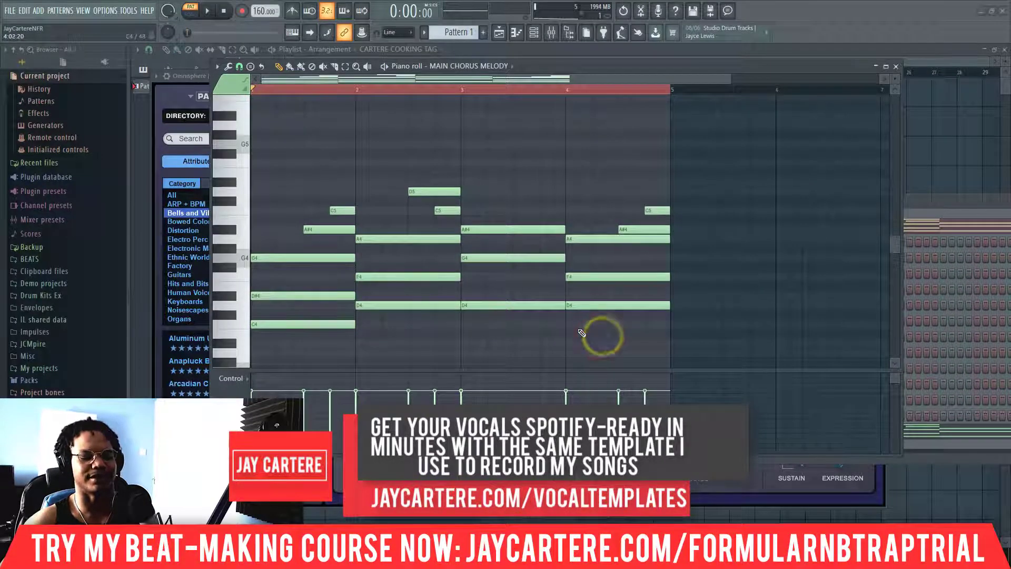
# Delete the top melody notes from the main chorus melody: A#4 and C5 in bars 1 and 4, D5 and C5 in bar 2.
pyautogui.hotkey('ctrl', 'a')
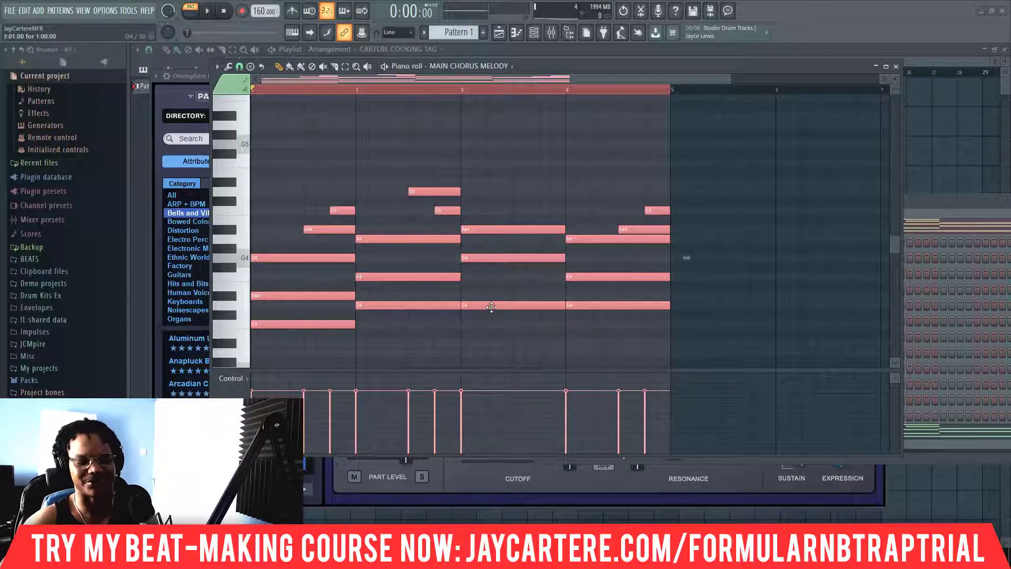
pyautogui.rightClick(322, 234)
pyautogui.rightClick(340, 210)
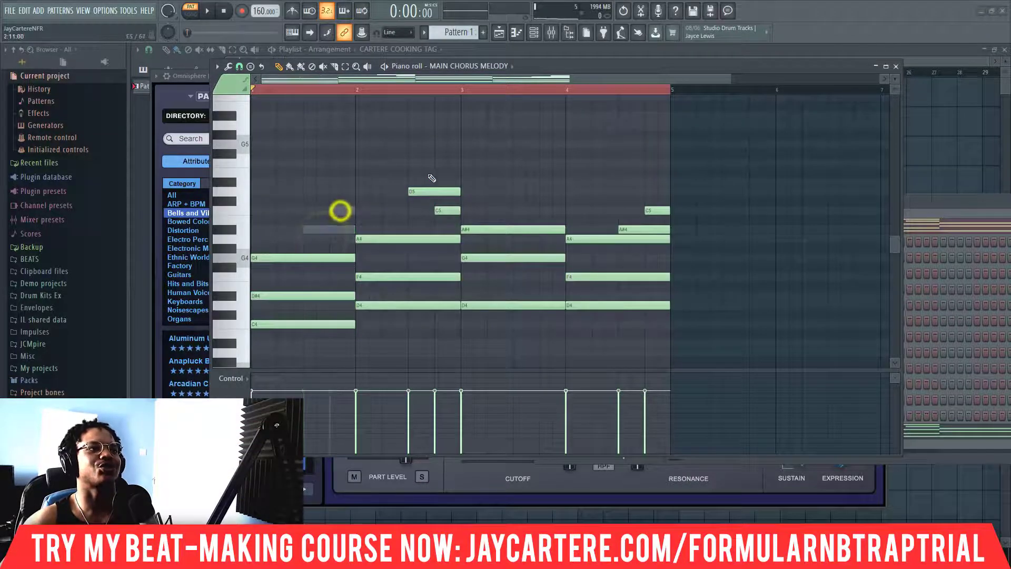
pyautogui.rightClick(428, 174)
pyautogui.rightClick(658, 210)
pyautogui.rightClick(656, 229)
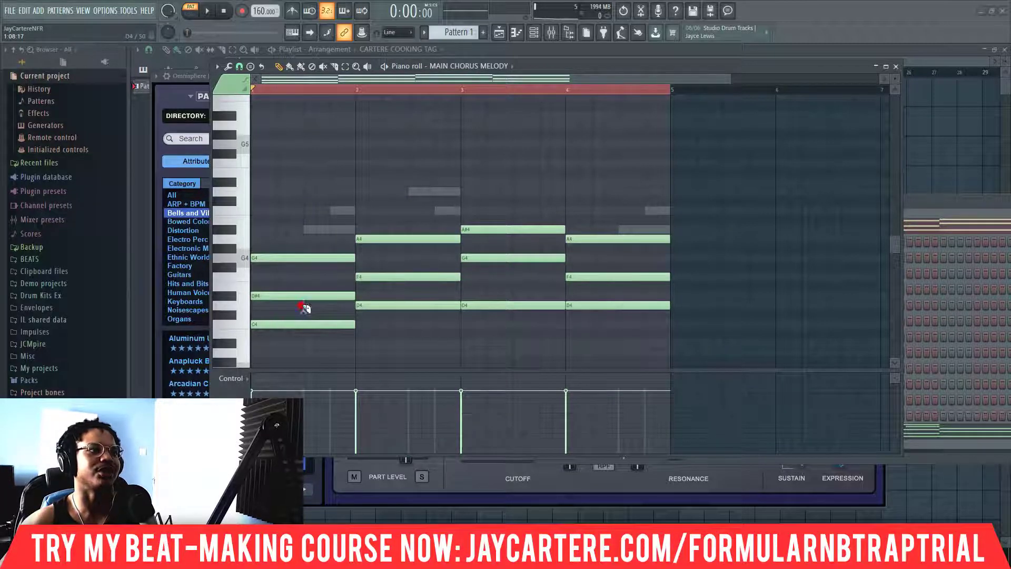
# Slice bar 1's D#4 and bar 2's A4 at mid-bar, and bar 1's G4 and bar 2's F4 at the last quarter.
pyautogui.moveTo(301, 305); pyautogui.dragTo(330, 251)
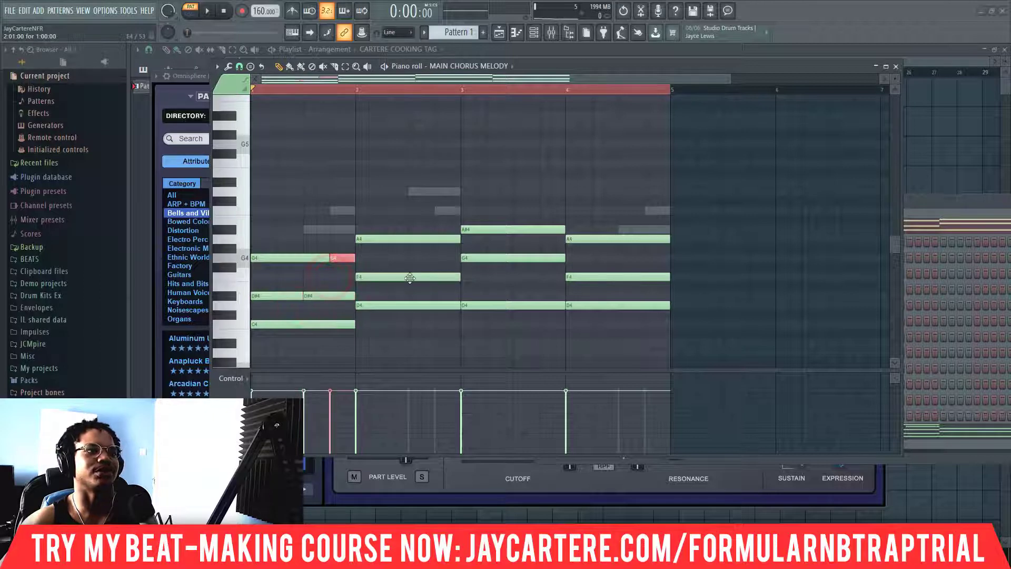
pyautogui.moveTo(410, 244); pyautogui.dragTo(411, 247)
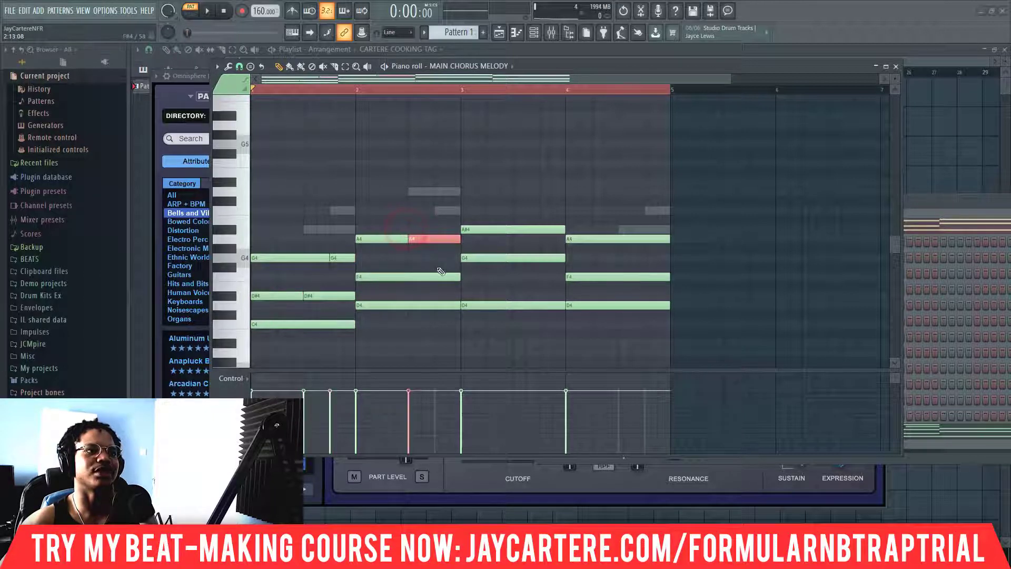
pyautogui.moveTo(437, 287); pyautogui.dragTo(437, 290)
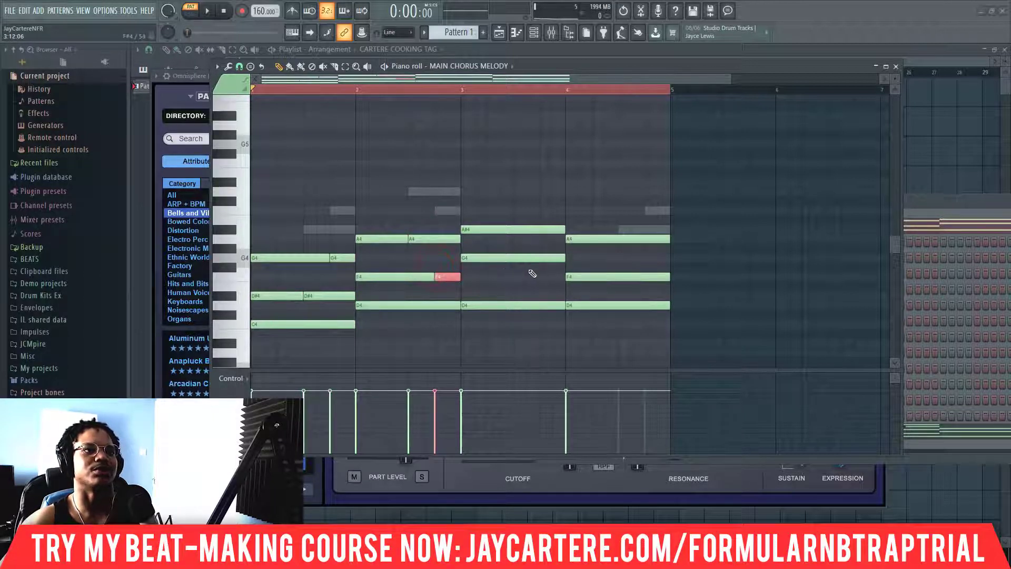
# Slice bar 3's G4 and bar 4's F4 at the last quarter and bar 4's A4 at mid-bar, and play the pattern.
pyautogui.moveTo(540, 267); pyautogui.dragTo(539, 250)
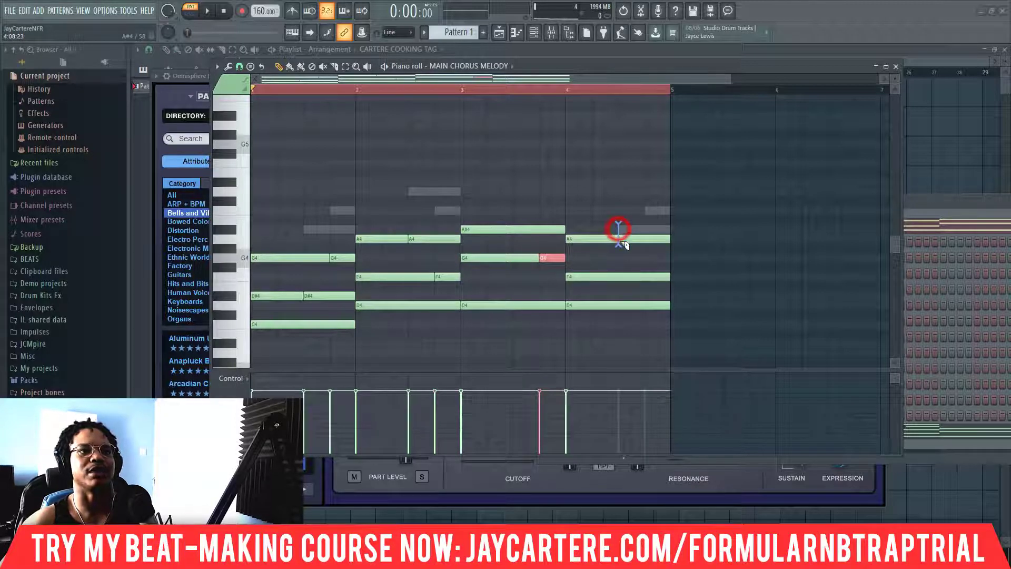
pyautogui.moveTo(618, 229); pyautogui.dragTo(645, 285)
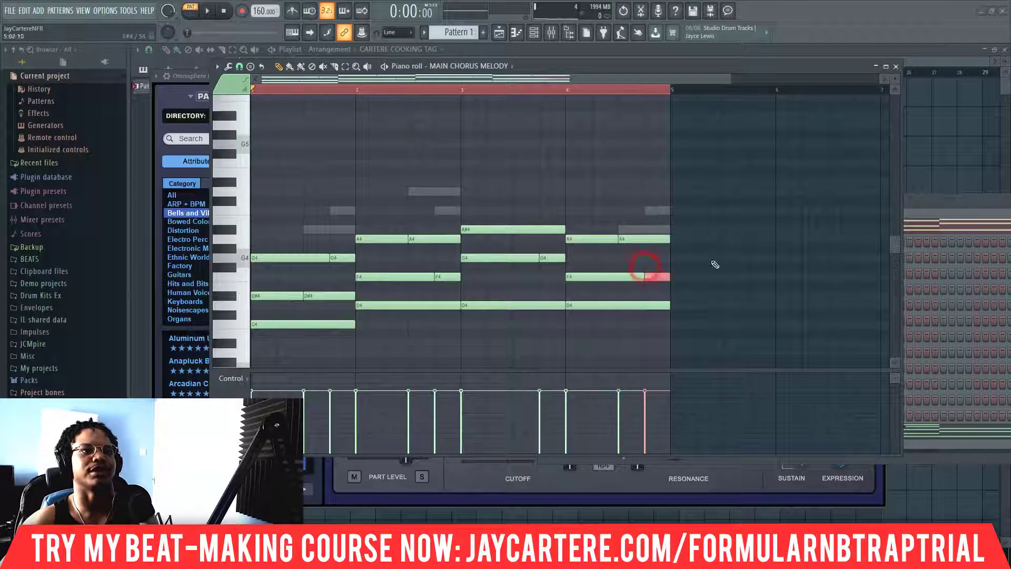
pyautogui.press('space')
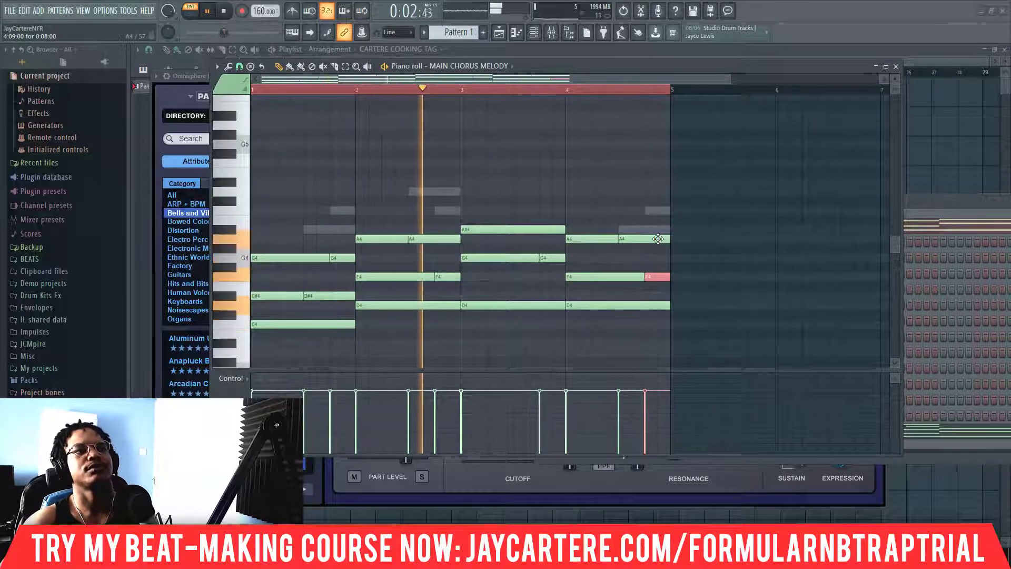
# Stop playback, copy the sliced chords of the main chorus melody and paste them into the Omnisphere channel.
pyautogui.press('space')
pyautogui.click(896, 67)
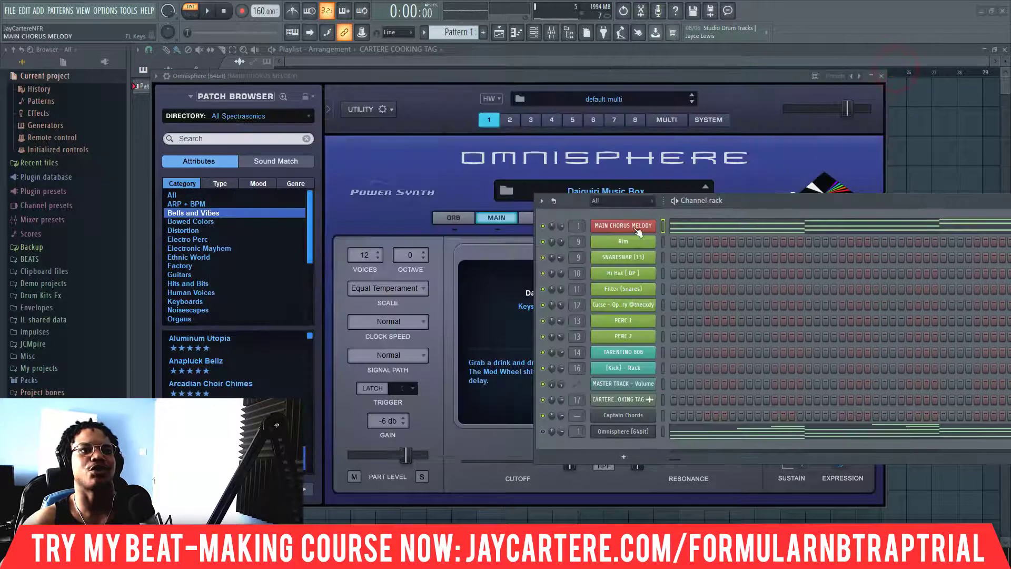
pyautogui.rightClick(638, 228)
pyautogui.click(782, 235)
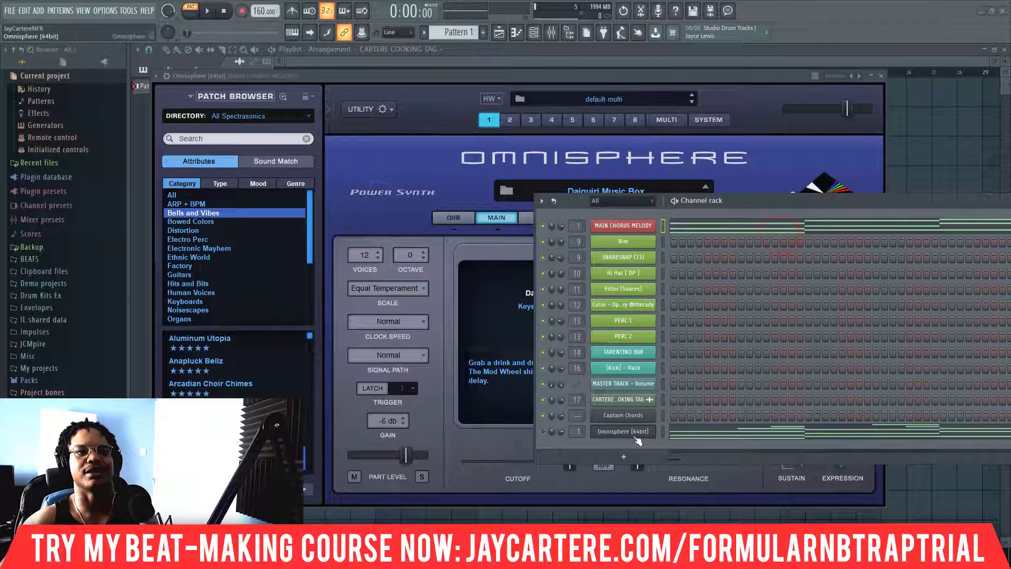
pyautogui.rightClick(616, 226)
pyautogui.click(658, 229)
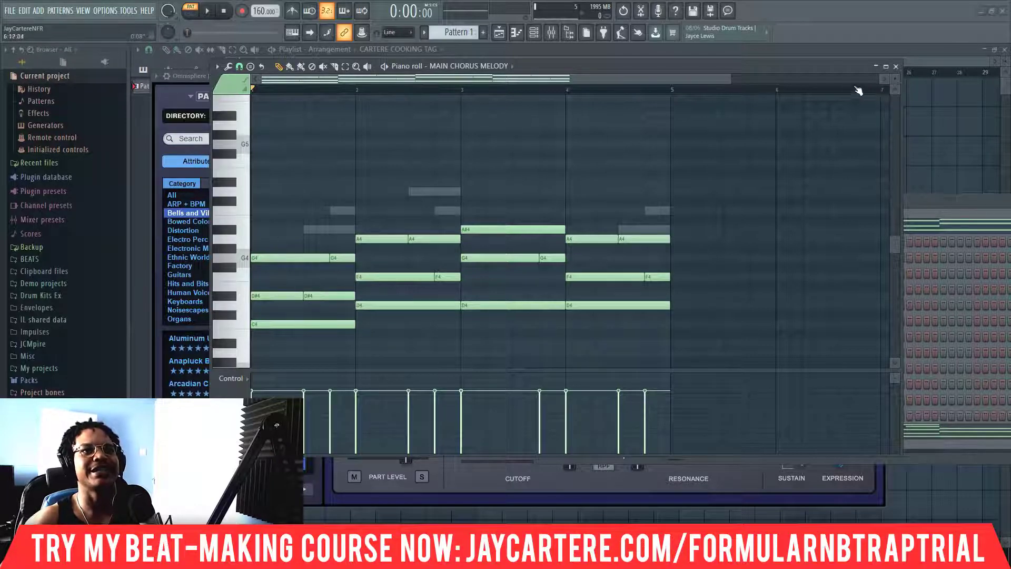
pyautogui.click(896, 67)
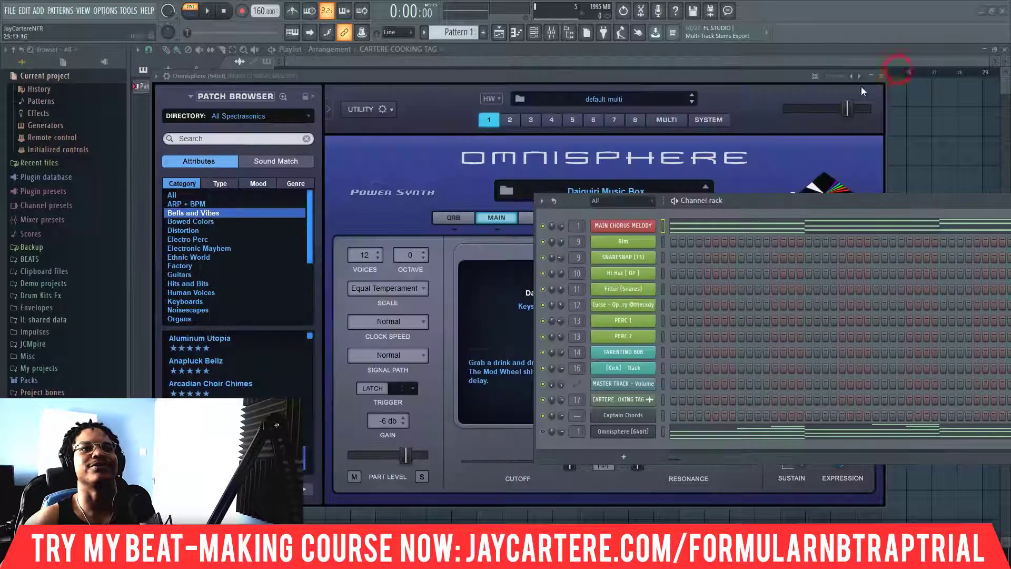
pyautogui.rightClick(631, 231)
pyautogui.click(768, 241)
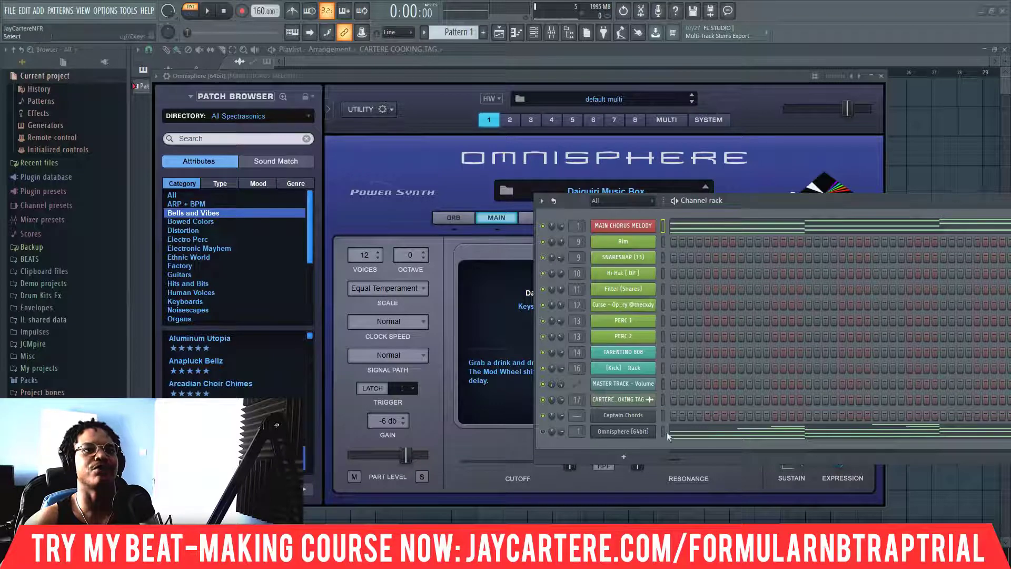
pyautogui.rightClick(632, 432)
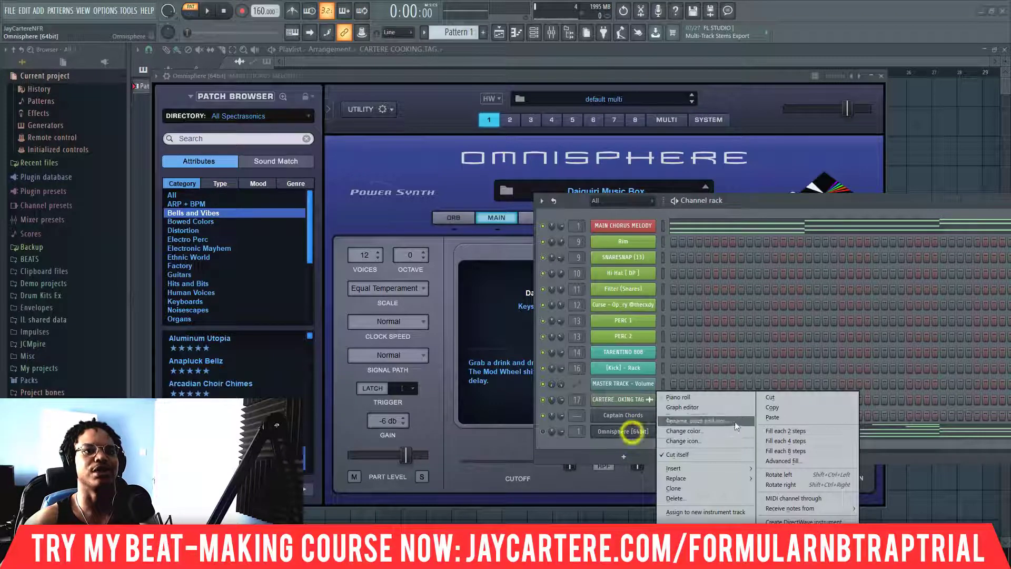
pyautogui.click(772, 417)
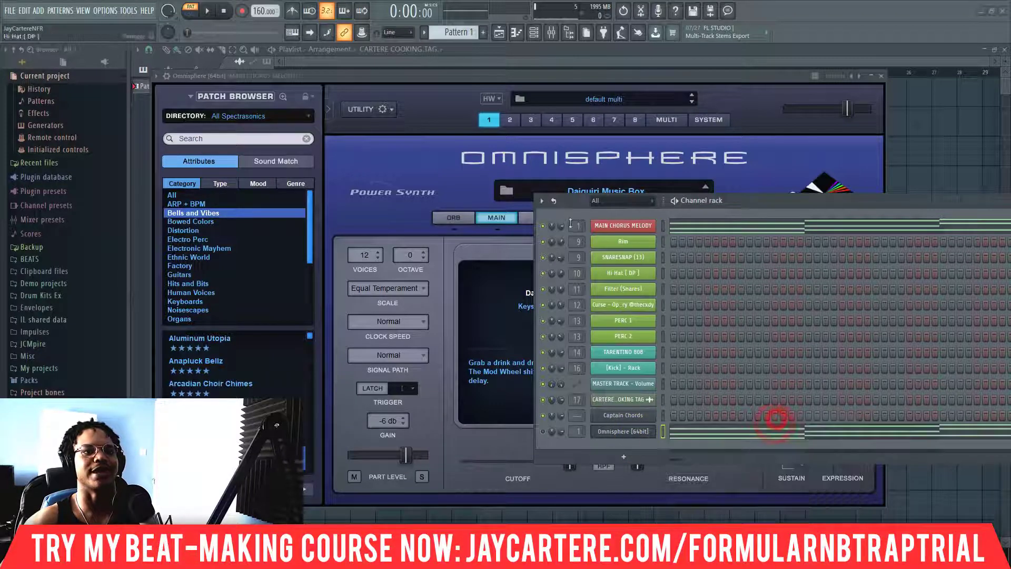
# Solo the Omnisphere channel against the main chorus melody, open its piano roll and listen to the pasted chords.
pyautogui.click(543, 431)
pyautogui.rightClick(612, 433)
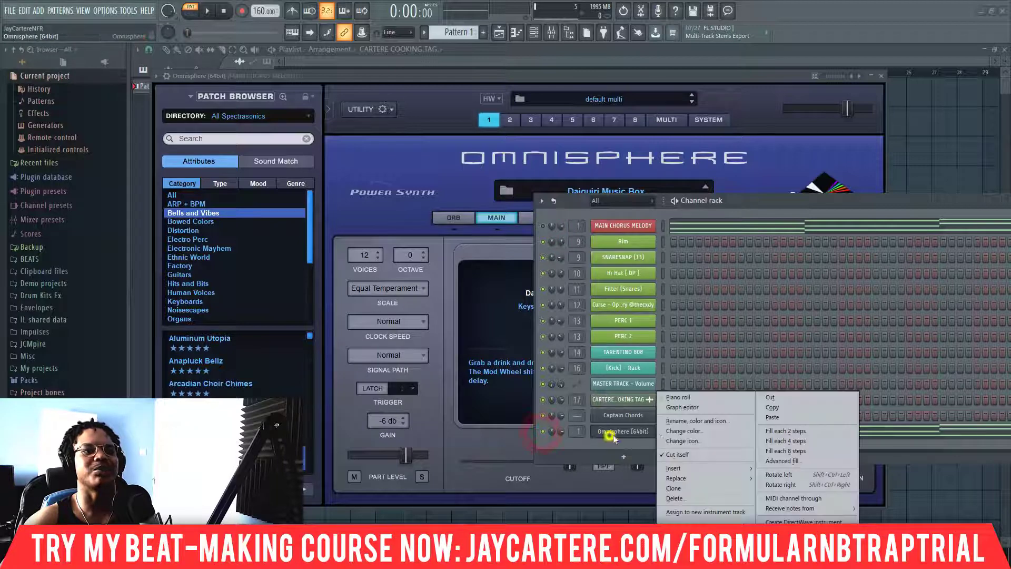
pyautogui.click(683, 398)
pyautogui.press('space')
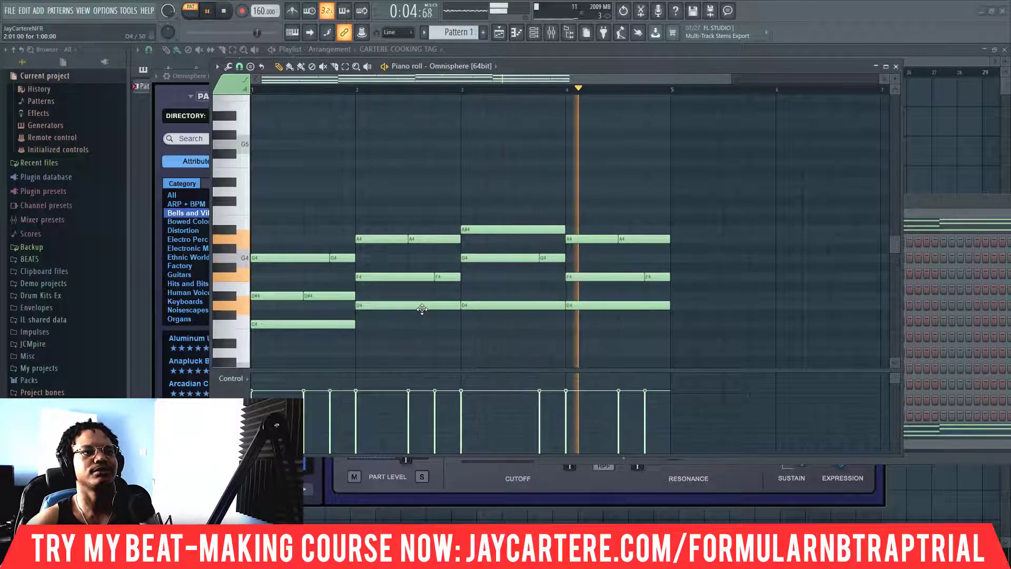
pyautogui.press('space')
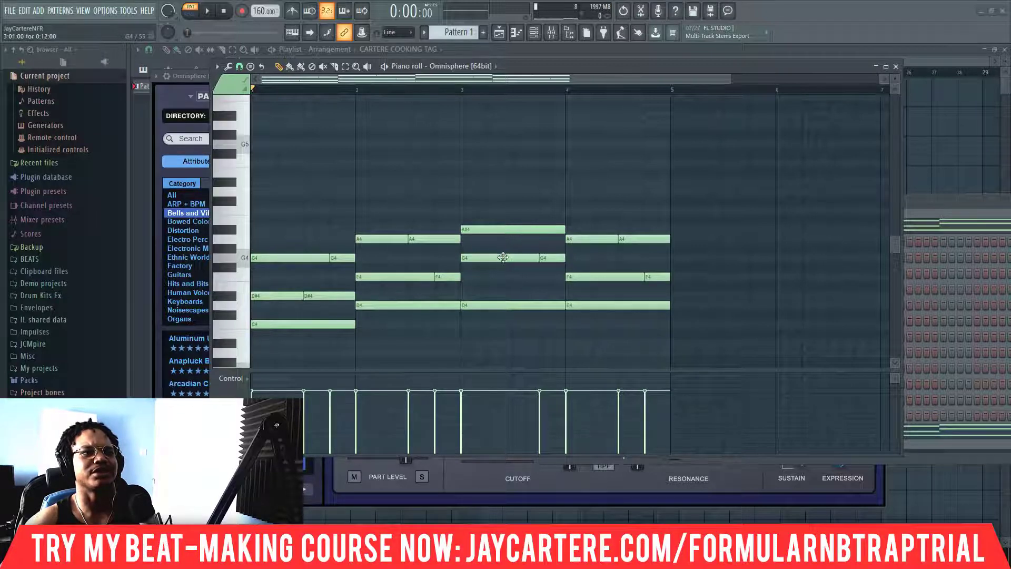
# Try lowering bar 4's bottom D4 to C4 in the pasted Omnisphere chords and play the pattern.
pyautogui.click(577, 277)
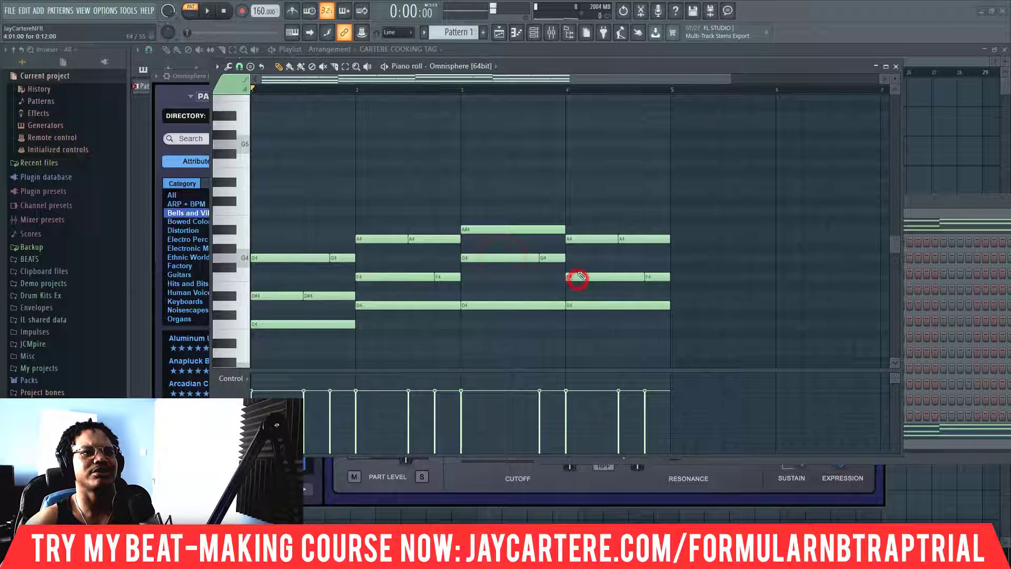
pyautogui.click(582, 240)
pyautogui.click(568, 210)
pyautogui.rightClick(597, 212)
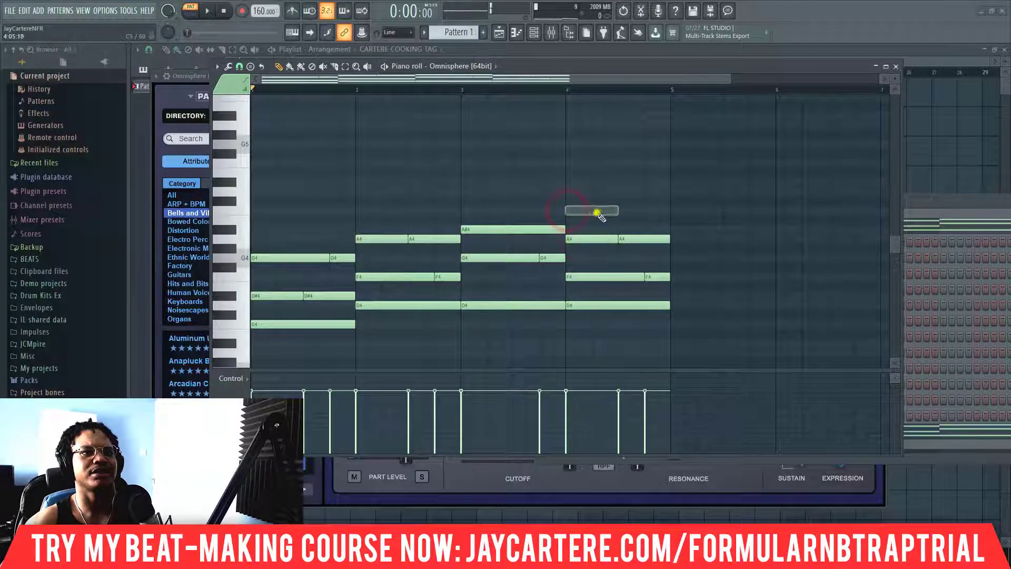
pyautogui.moveTo(632, 305); pyautogui.dragTo(626, 324)
pyautogui.press('space')
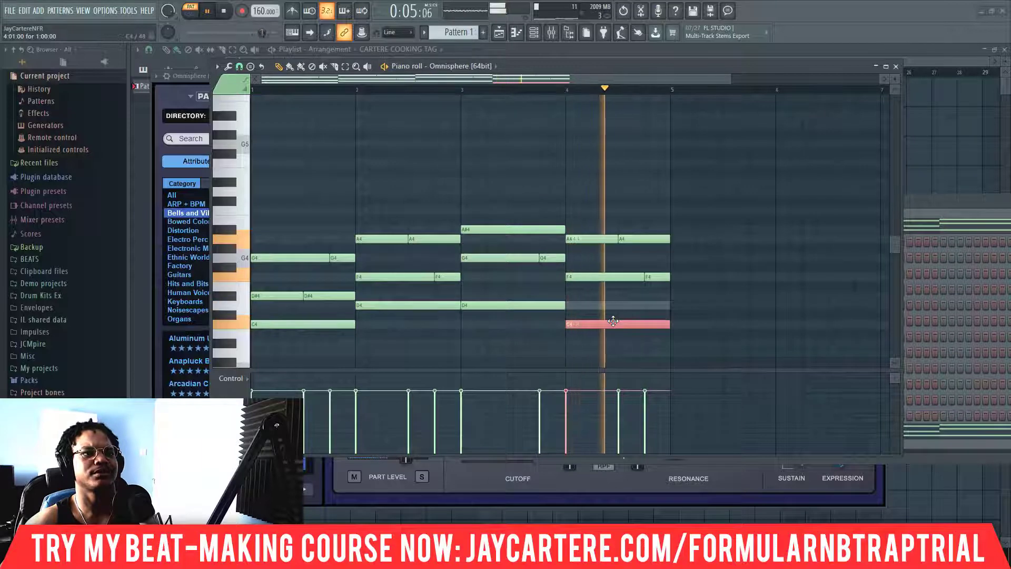
pyautogui.press('space')
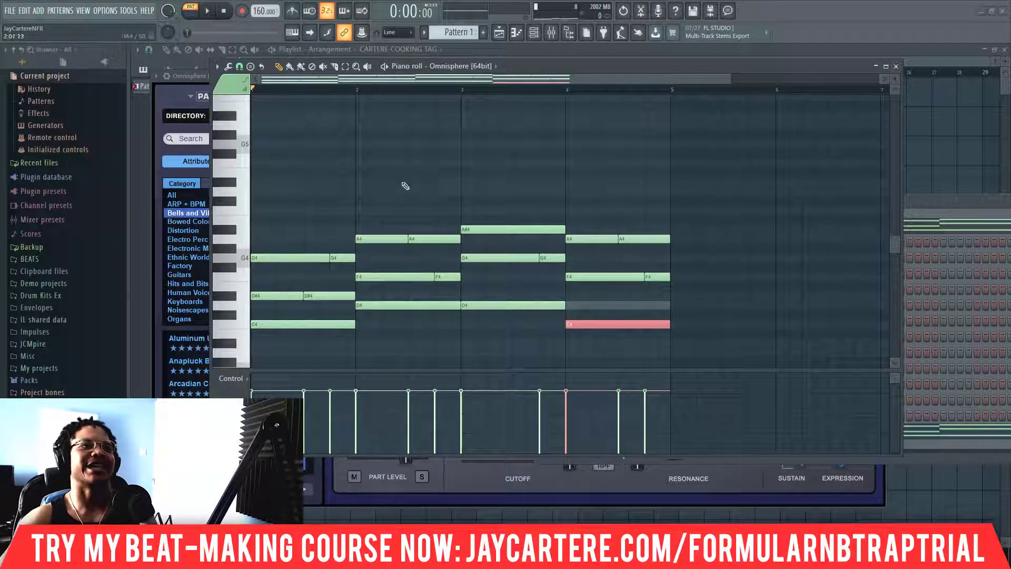
# Undo the bar 4 note move and the paste over the Omnisphere channel's full melody.
pyautogui.click(895, 66)
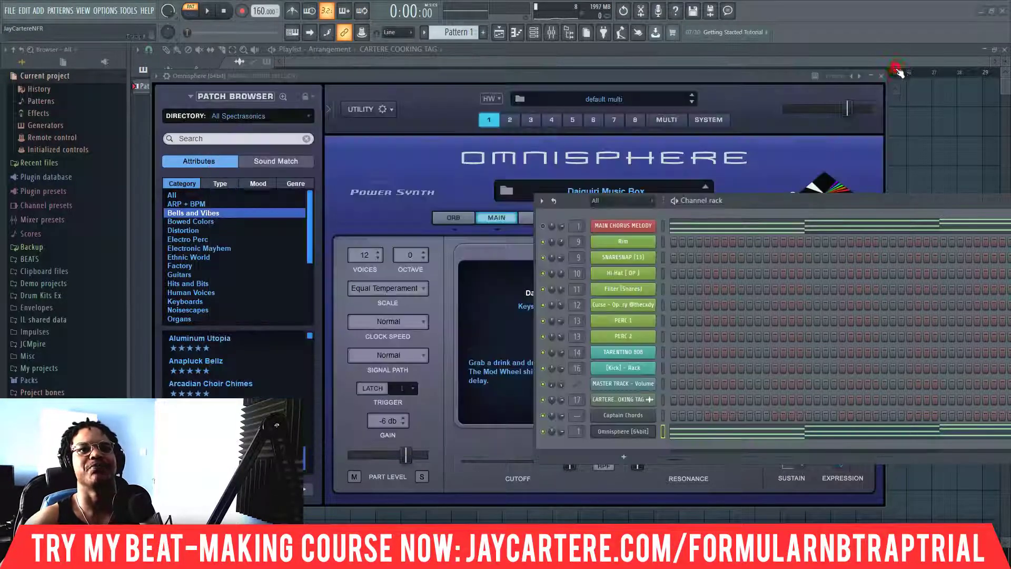
pyautogui.moveTo(819, 203); pyautogui.dragTo(618, 176)
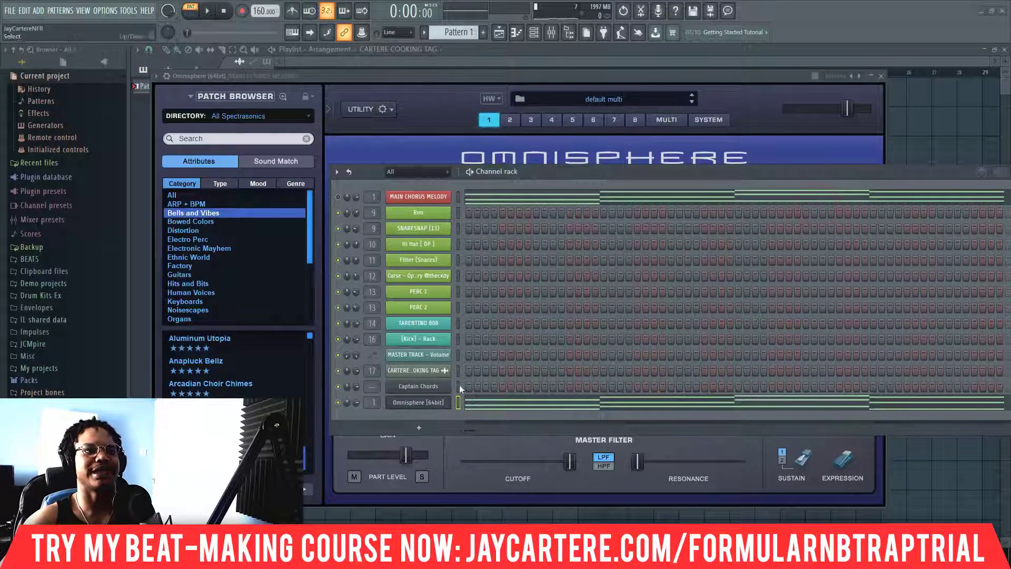
pyautogui.hotkey('ctrl', 'z')
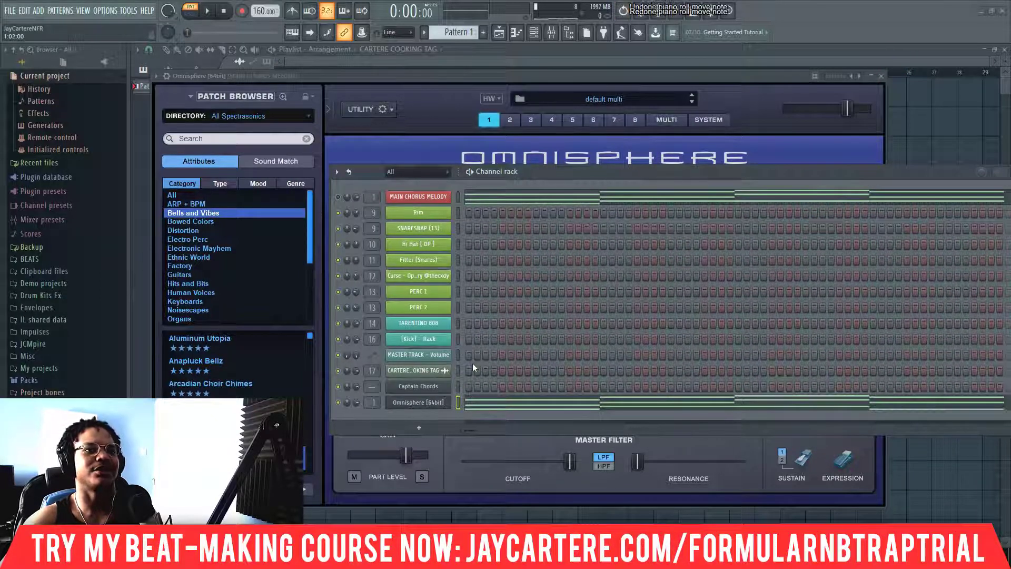
pyautogui.hotkey('ctrl', 'z')
pyautogui.hotkey('ctrl', 'z')
pyautogui.hotkey('ctrl', 'z')
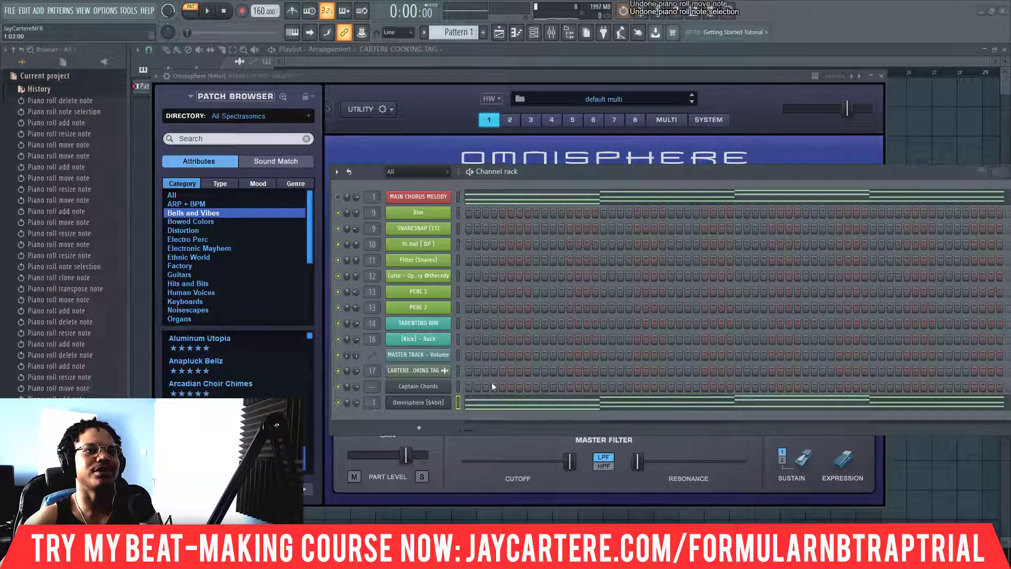
pyautogui.hotkey('alt', 'z')
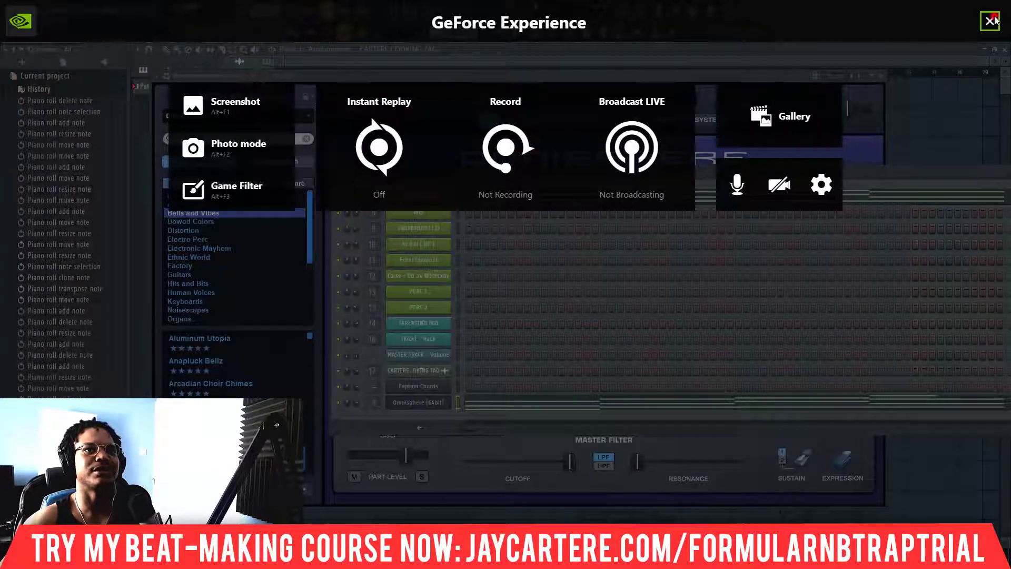
pyautogui.click(990, 21)
# Lower bar 4's bottom D4 to C4 in the Omnisphere channel's full melody.
pyautogui.moveTo(637, 331); pyautogui.dragTo(599, 322)
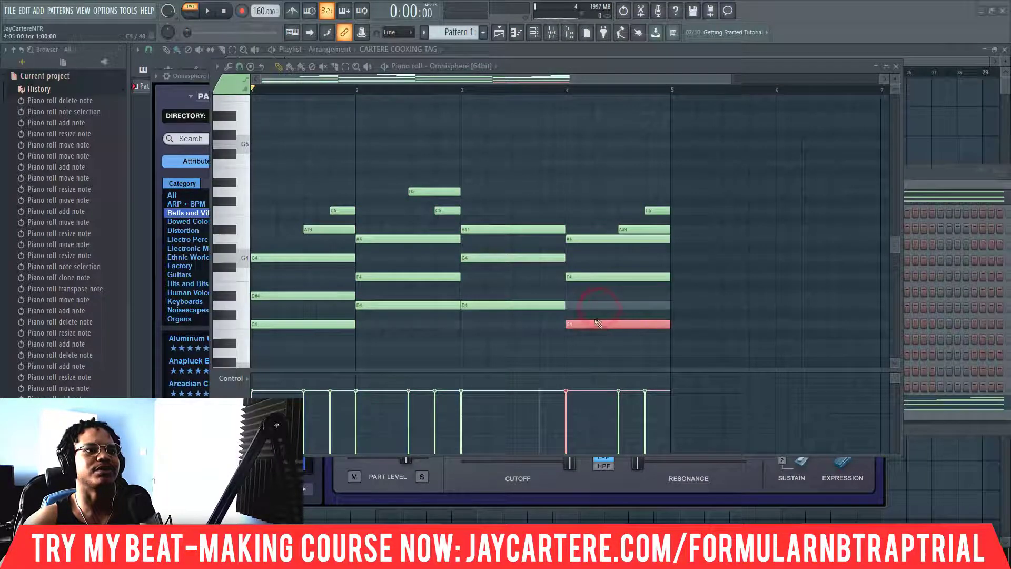
pyautogui.click(896, 67)
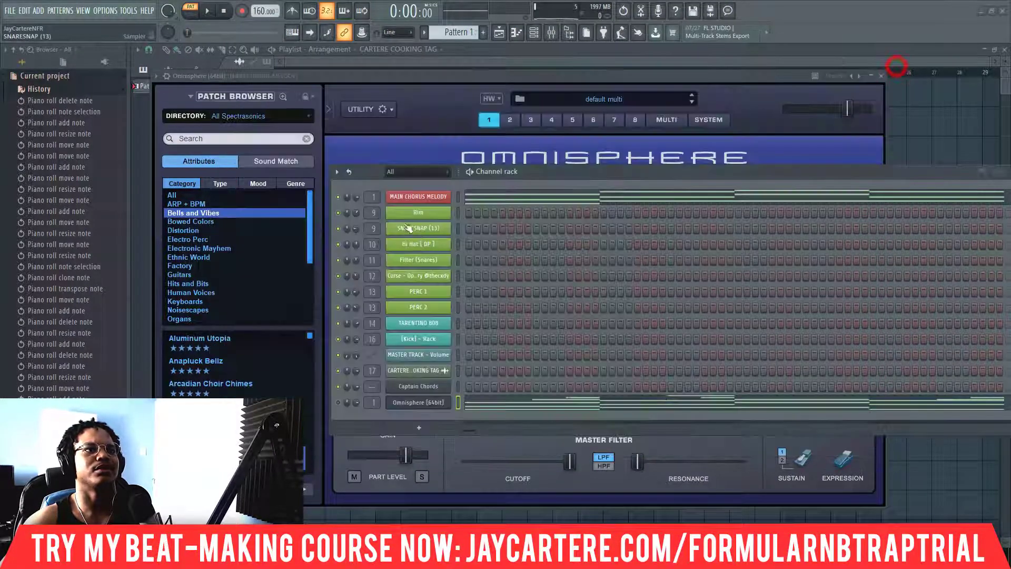
pyautogui.press('F6')
# Mute the main chorus melody channel, unmute Omnisphere, and play its melody with its piano roll open.
pyautogui.click(338, 402)
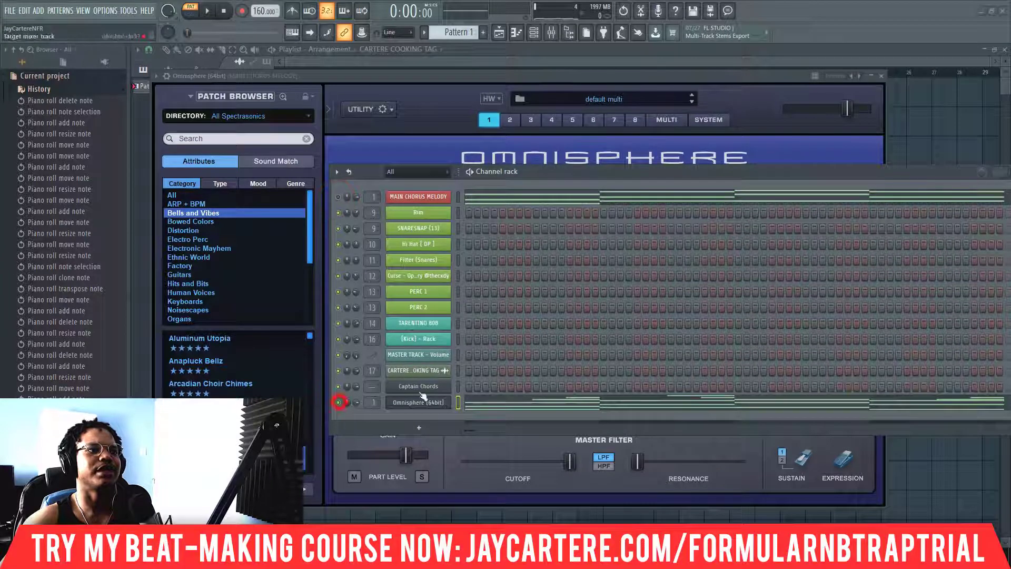
pyautogui.rightClick(433, 410)
pyautogui.click(469, 395)
pyautogui.press('space')
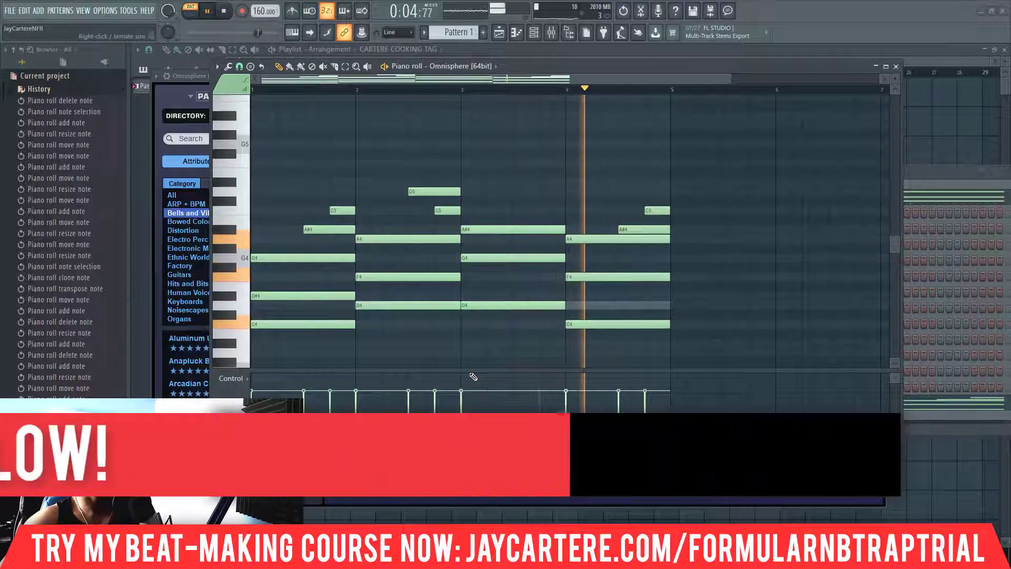
pyautogui.press('space')
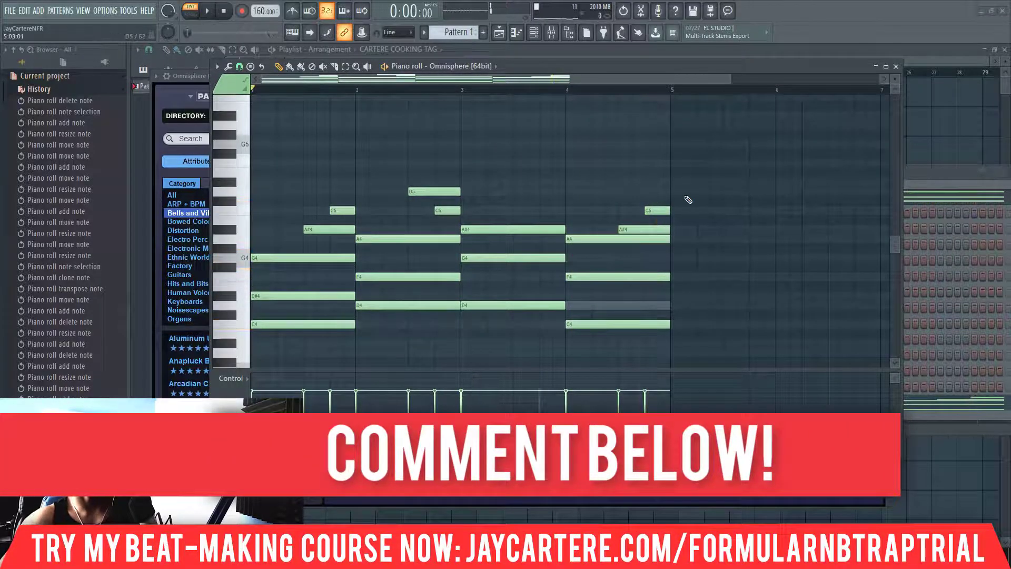